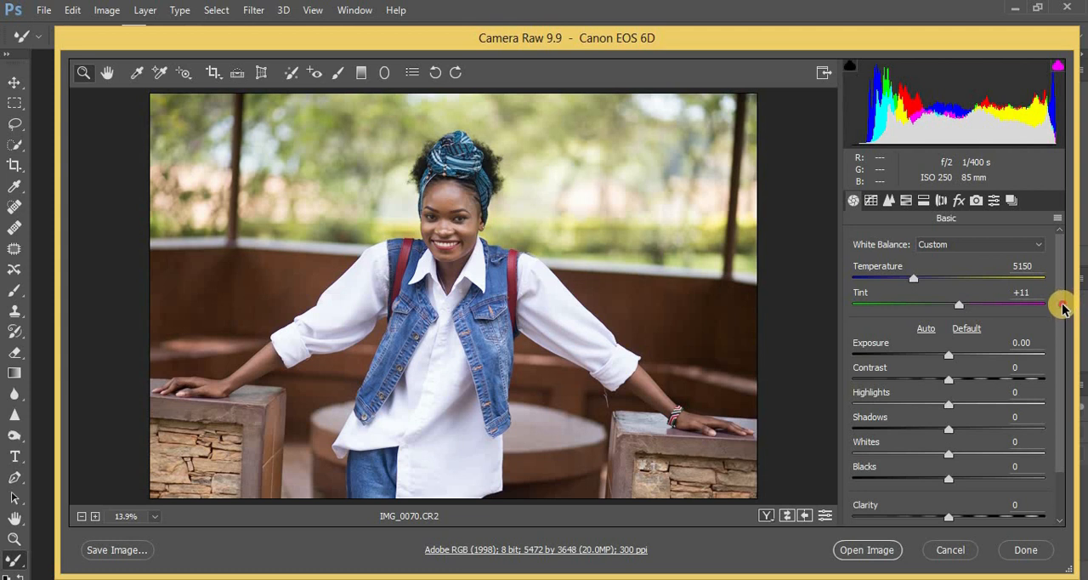
# Lower both the Highlights and the Whites of the raw portrait to -66
pyautogui.moveTo(1062, 305); pyautogui.dragTo(1061, 312)
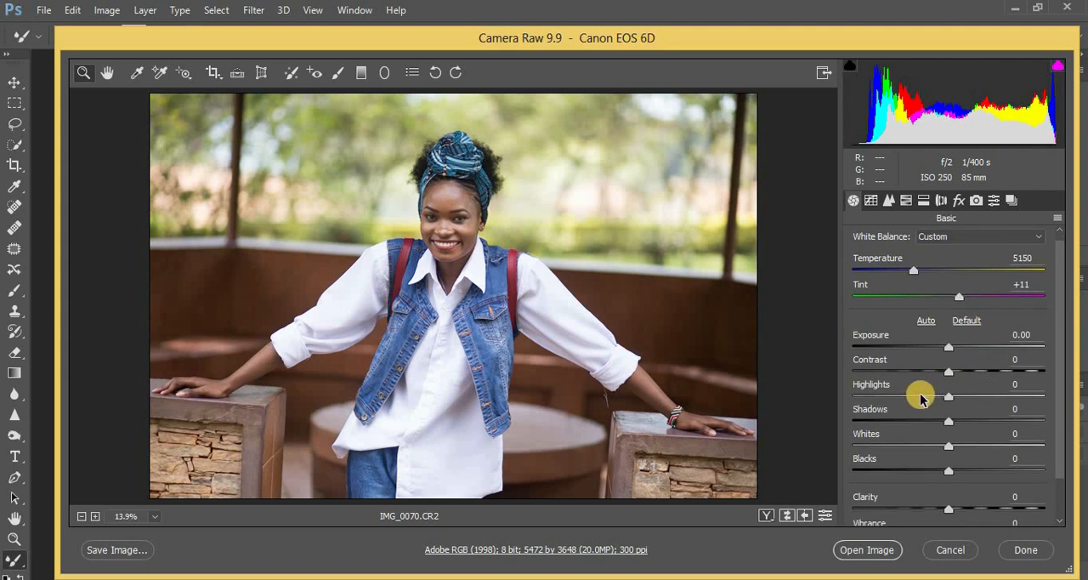
pyautogui.click(916, 397)
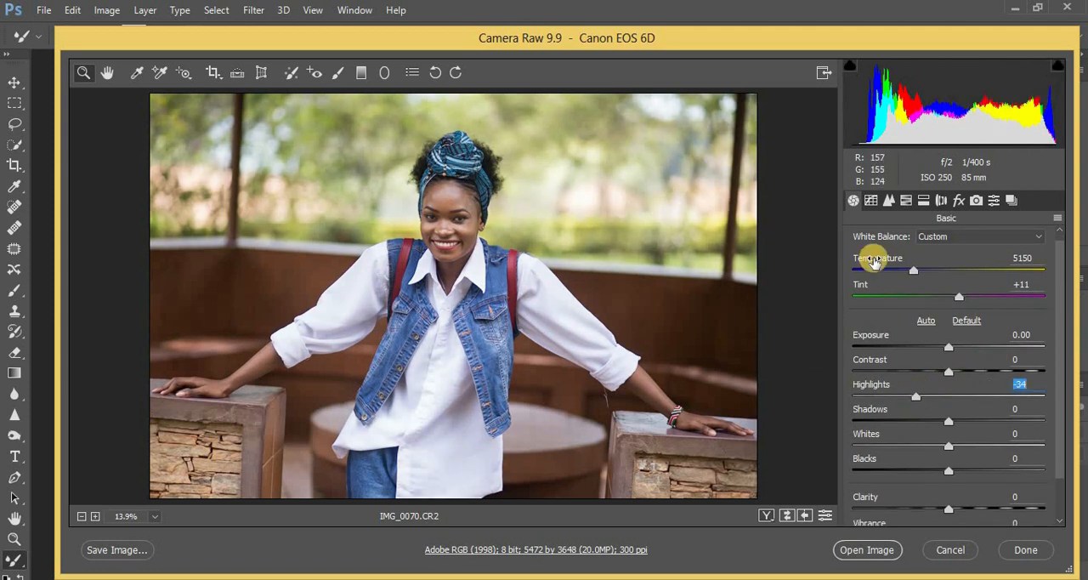
pyautogui.moveTo(912, 395); pyautogui.dragTo(887, 397)
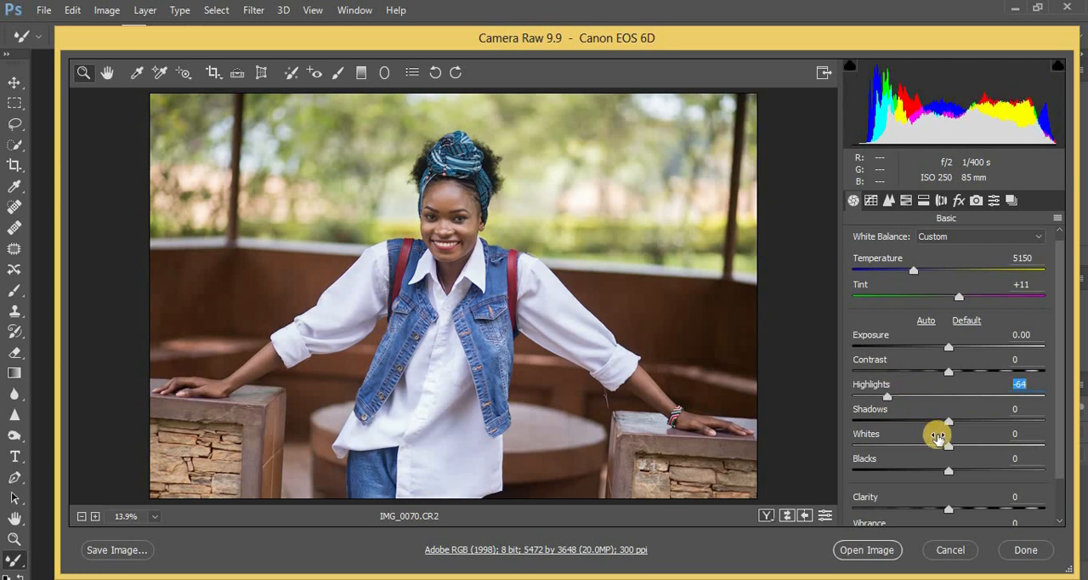
pyautogui.moveTo(949, 445); pyautogui.dragTo(896, 445)
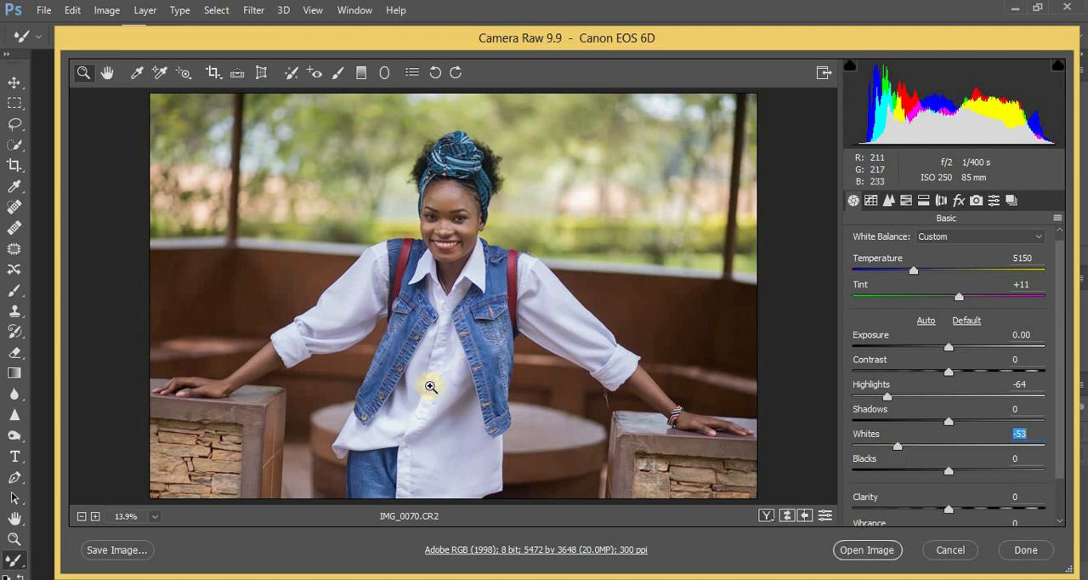
pyautogui.moveTo(894, 443); pyautogui.dragTo(885, 447)
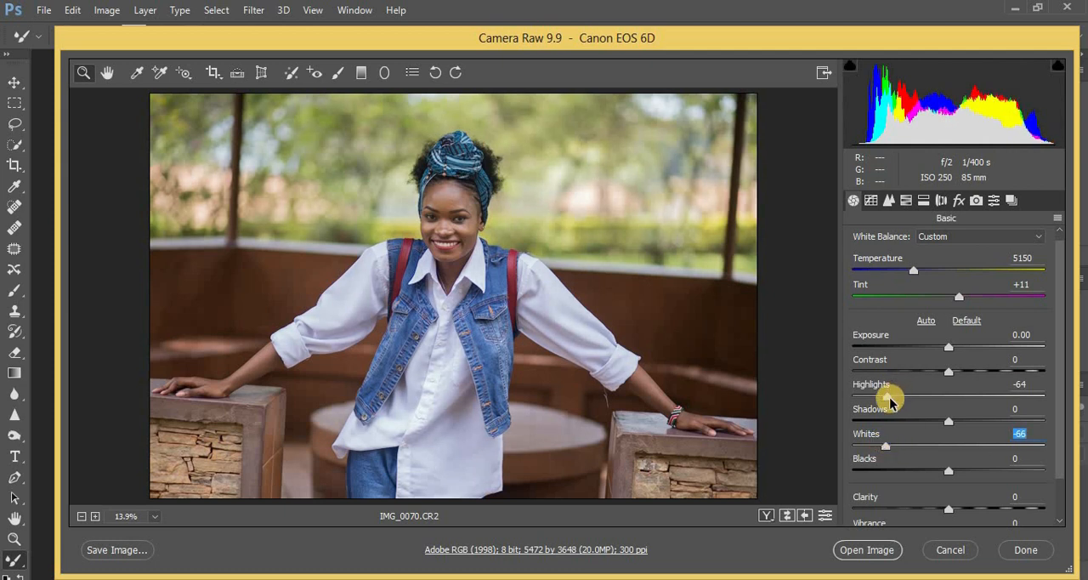
pyautogui.moveTo(888, 399); pyautogui.dragTo(882, 397)
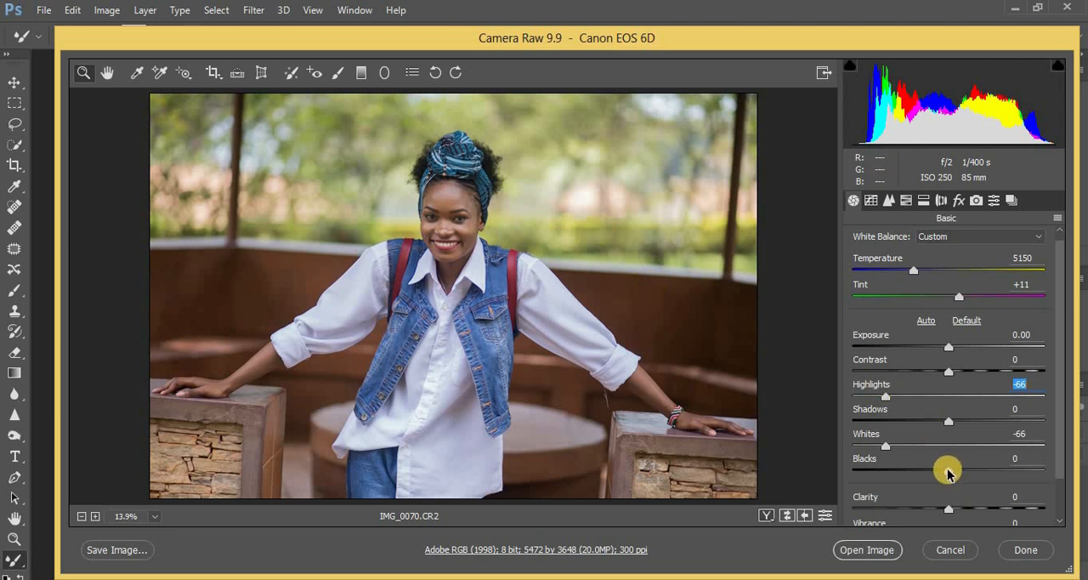
# Set Blacks to -38 and Shadows to +62, then check the effect on the woman's face
pyautogui.moveTo(949, 473); pyautogui.dragTo(912, 476)
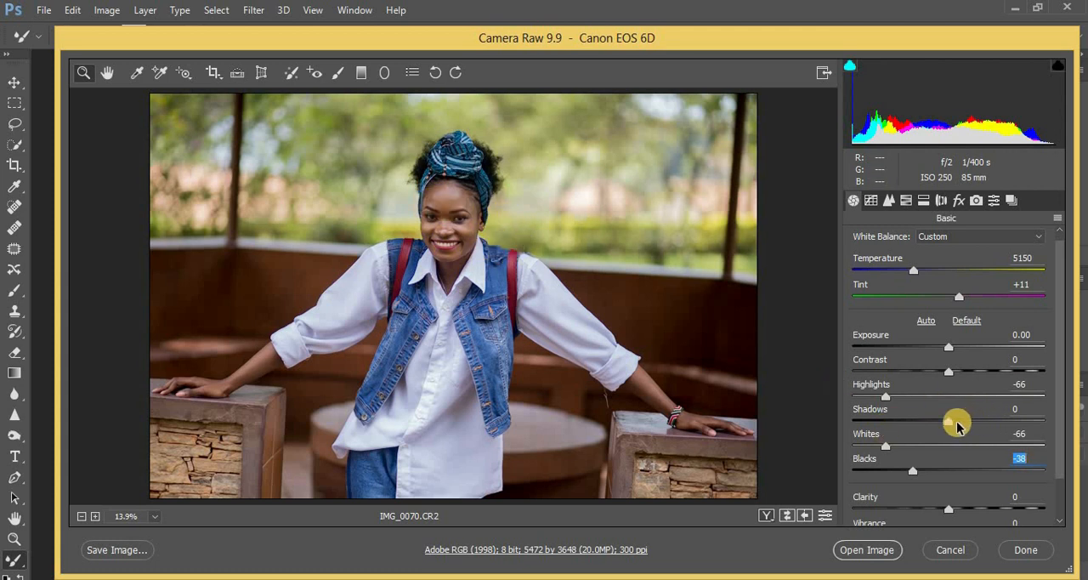
pyautogui.moveTo(957, 425); pyautogui.dragTo(1008, 425)
pyautogui.click(445, 216)
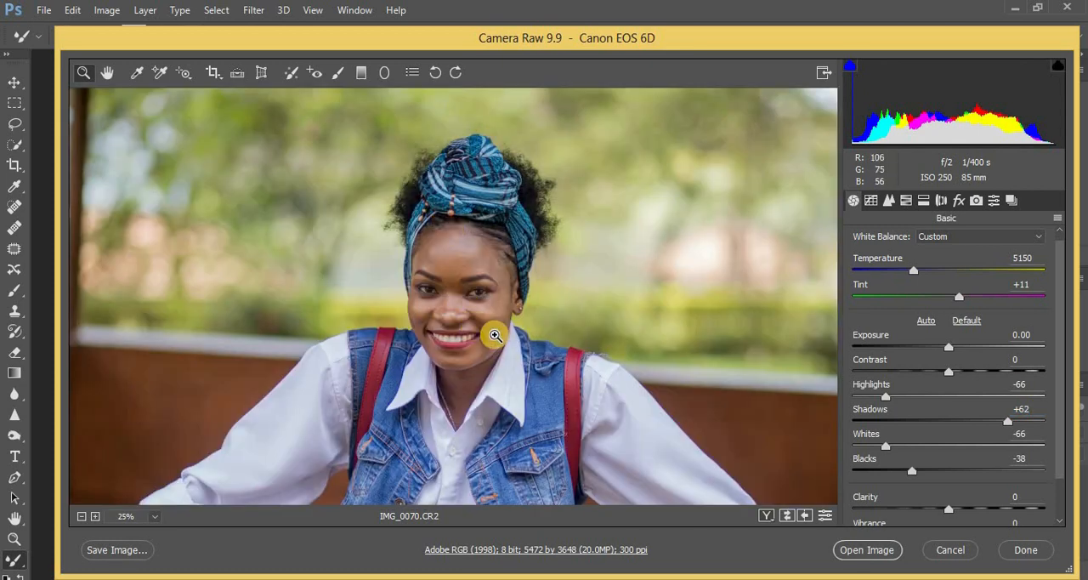
pyautogui.scroll(-2, 495, 334)
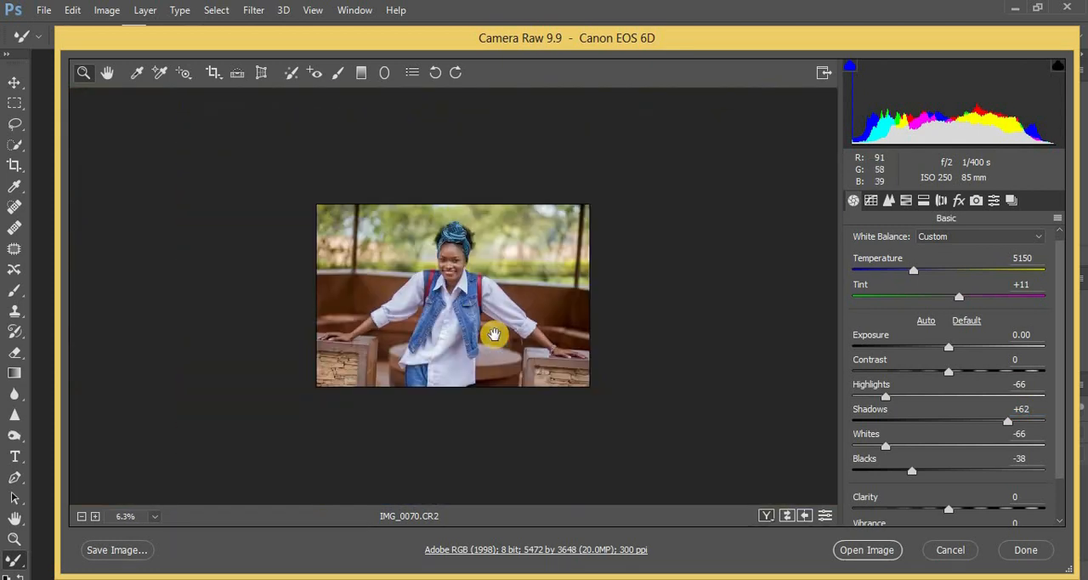
pyautogui.scroll(1, 495, 334)
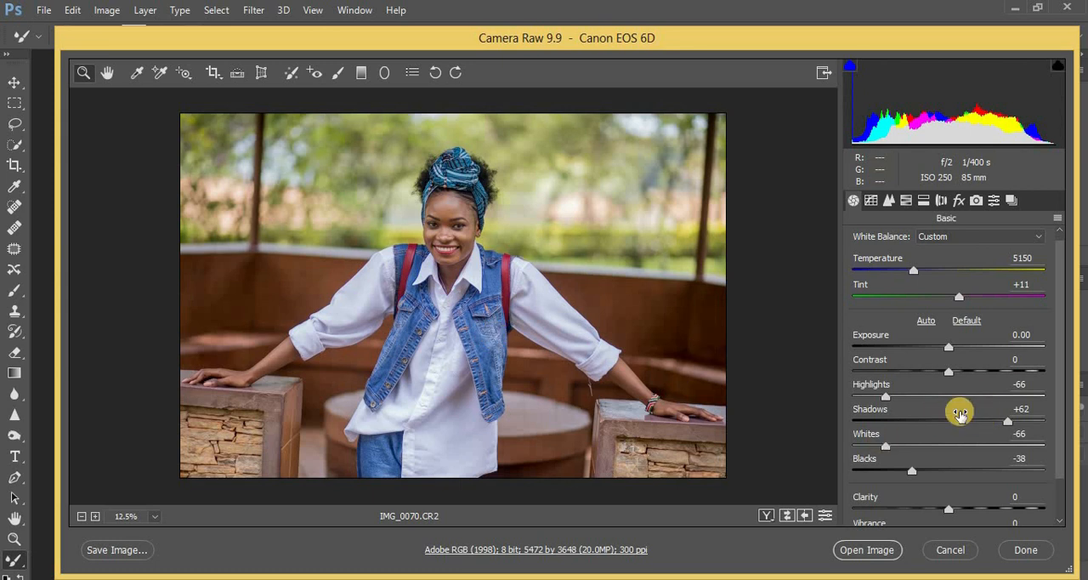
# Set the portrait's Contrast to +4, Clarity to +5 and Vibrance to +3
pyautogui.moveTo(947, 376); pyautogui.dragTo(951, 376)
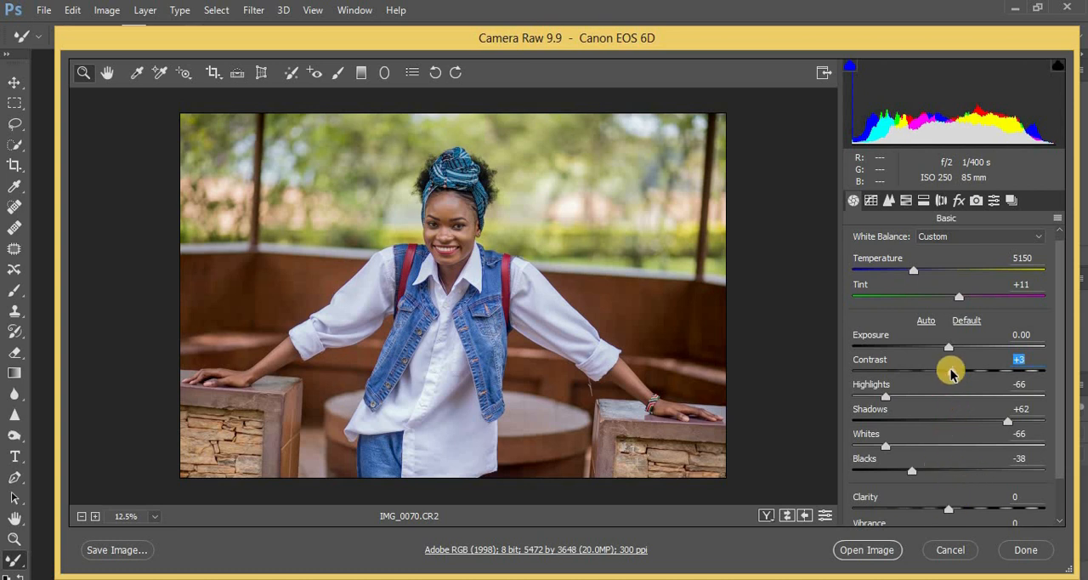
pyautogui.moveTo(951, 372); pyautogui.dragTo(953, 374)
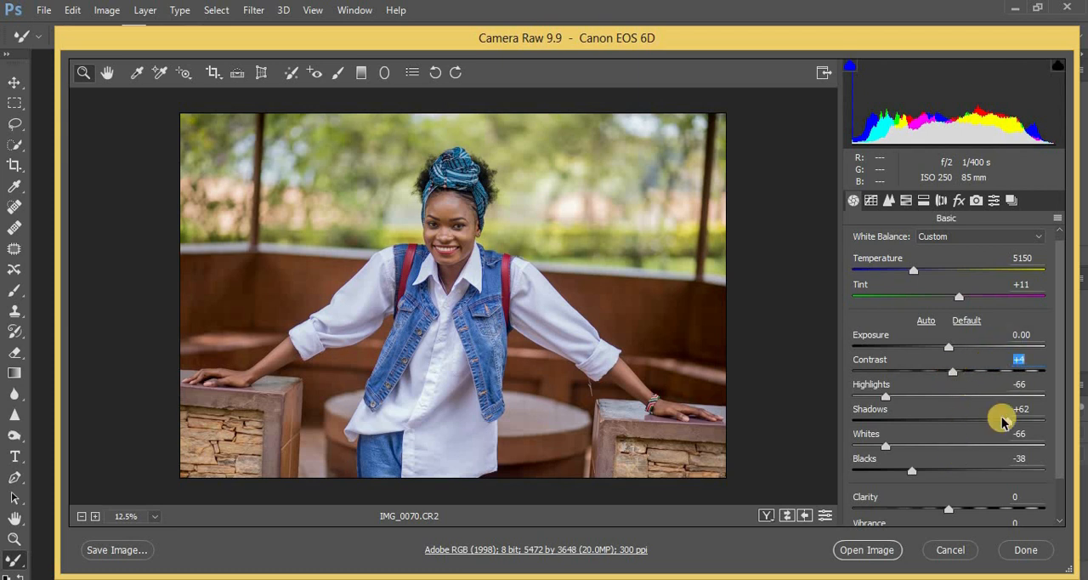
pyautogui.moveTo(952, 511); pyautogui.dragTo(957, 512)
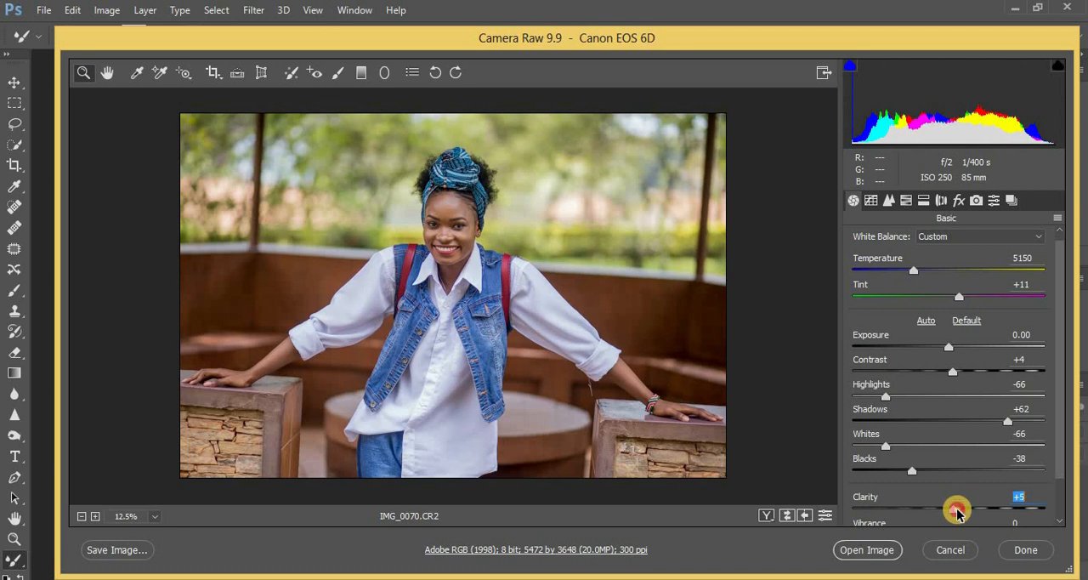
pyautogui.moveTo(1060, 433); pyautogui.dragTo(1061, 459)
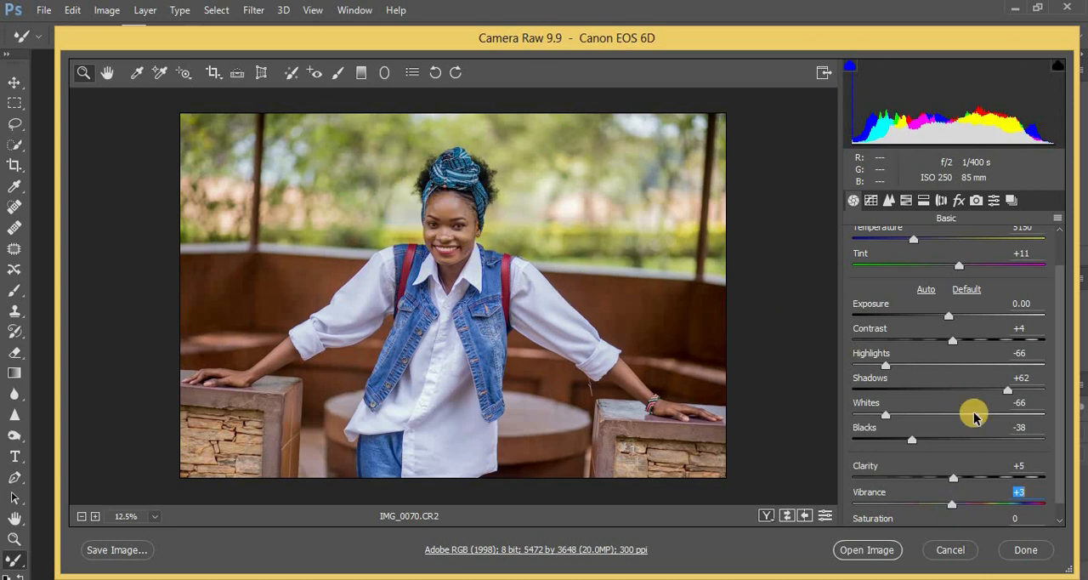
# Raise Shadows to +71 and warm the white balance Temperature to 5250
pyautogui.moveTo(1014, 395); pyautogui.dragTo(1017, 397)
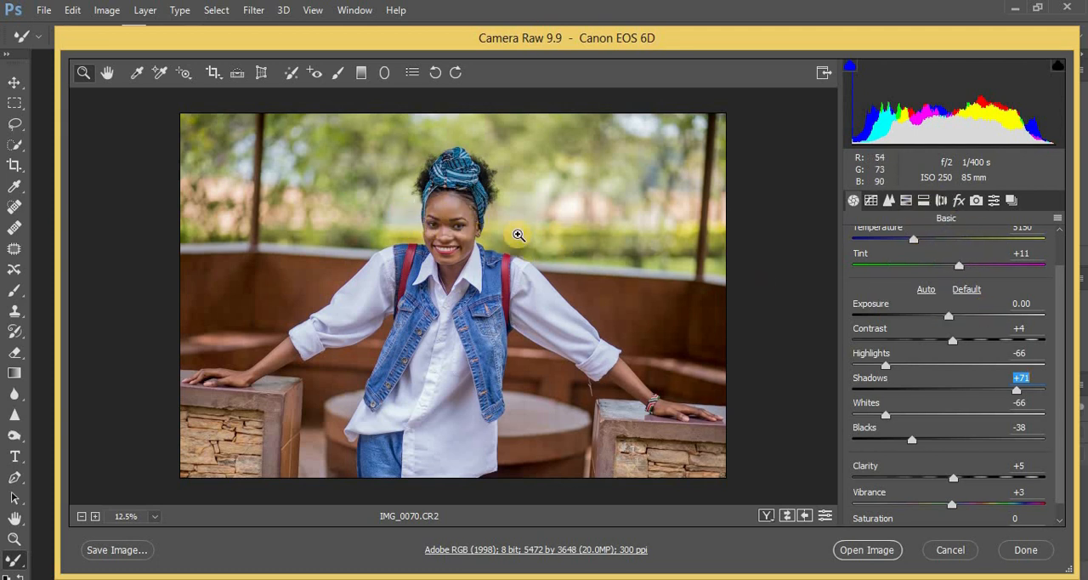
pyautogui.click(913, 242)
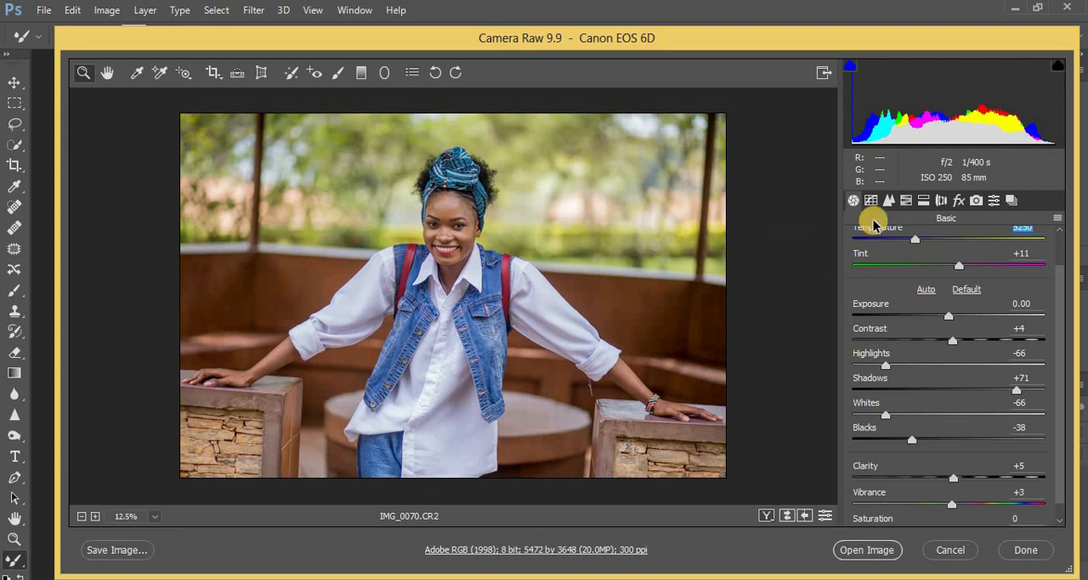
# Set the Sharpening Amount of the photo to 48
pyautogui.click(889, 204)
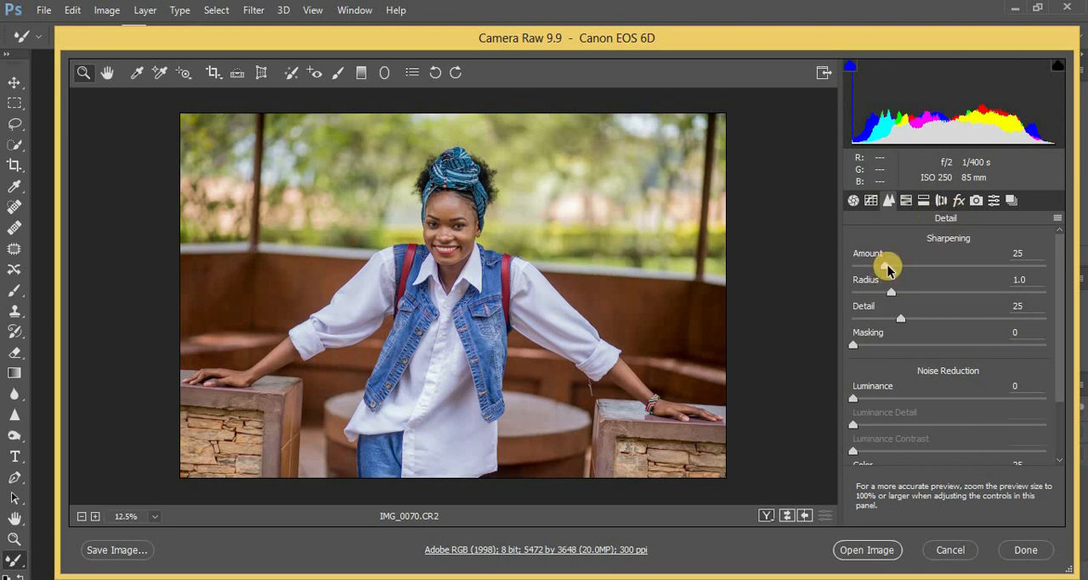
pyautogui.moveTo(886, 269); pyautogui.dragTo(916, 269)
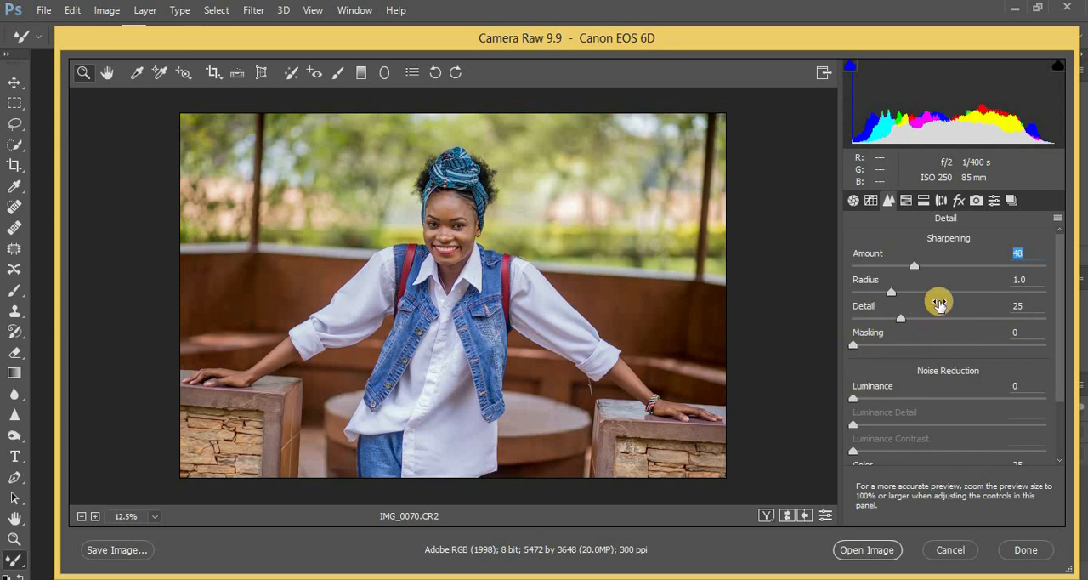
# Shift the HSL Hue of the Greens to +36 and of the Yellows to +9
pyautogui.click(906, 202)
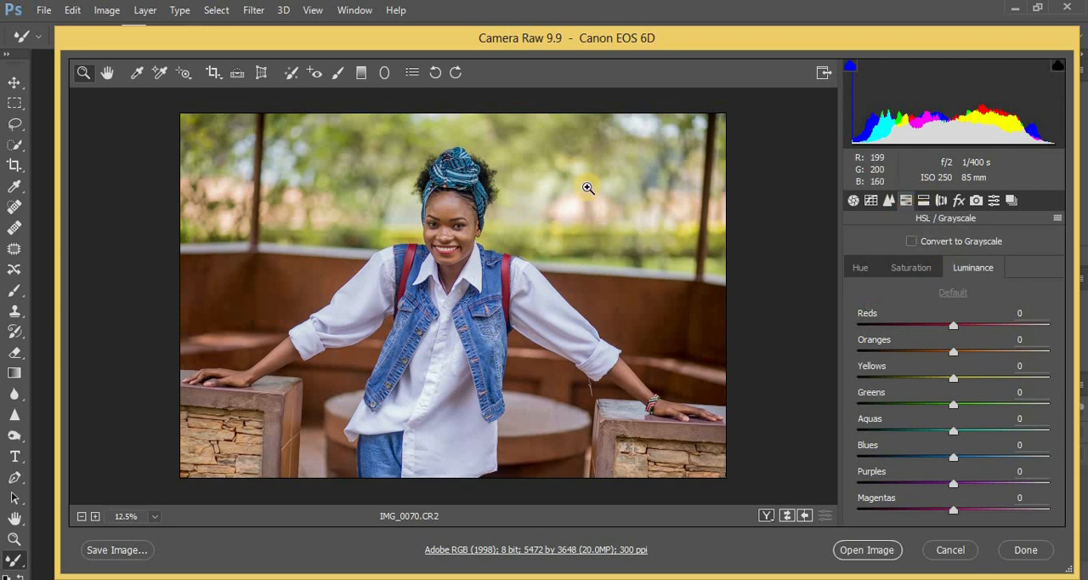
pyautogui.click(859, 269)
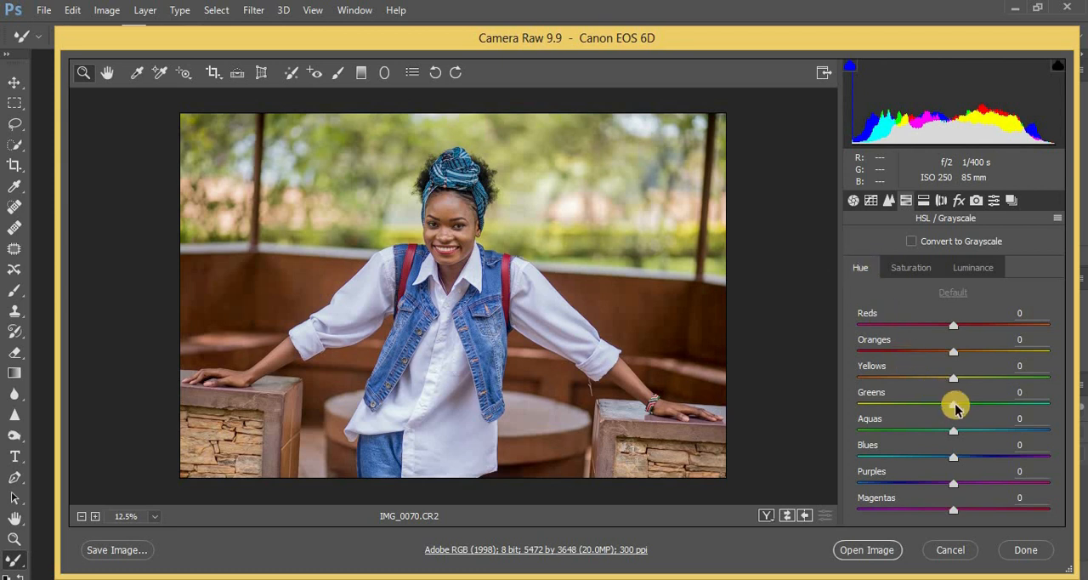
pyautogui.moveTo(947, 408); pyautogui.dragTo(862, 408)
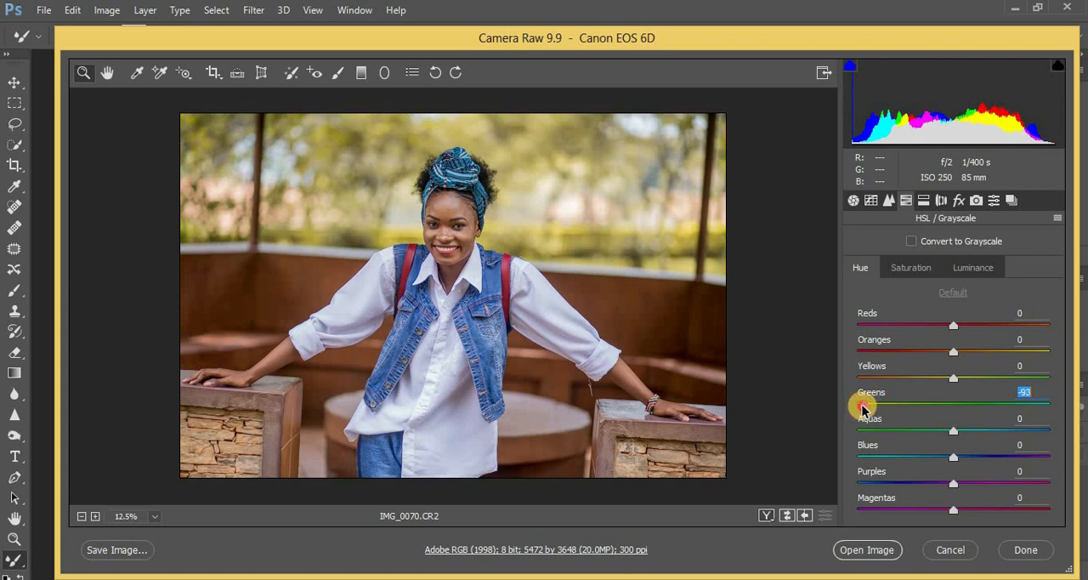
pyautogui.moveTo(863, 408); pyautogui.dragTo(986, 408)
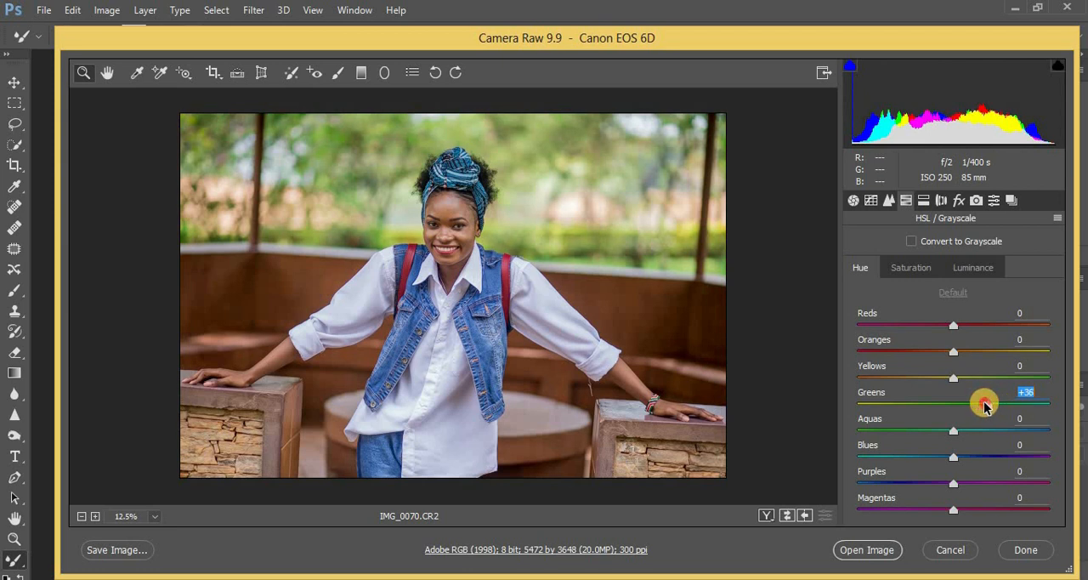
pyautogui.moveTo(984, 406); pyautogui.dragTo(984, 406)
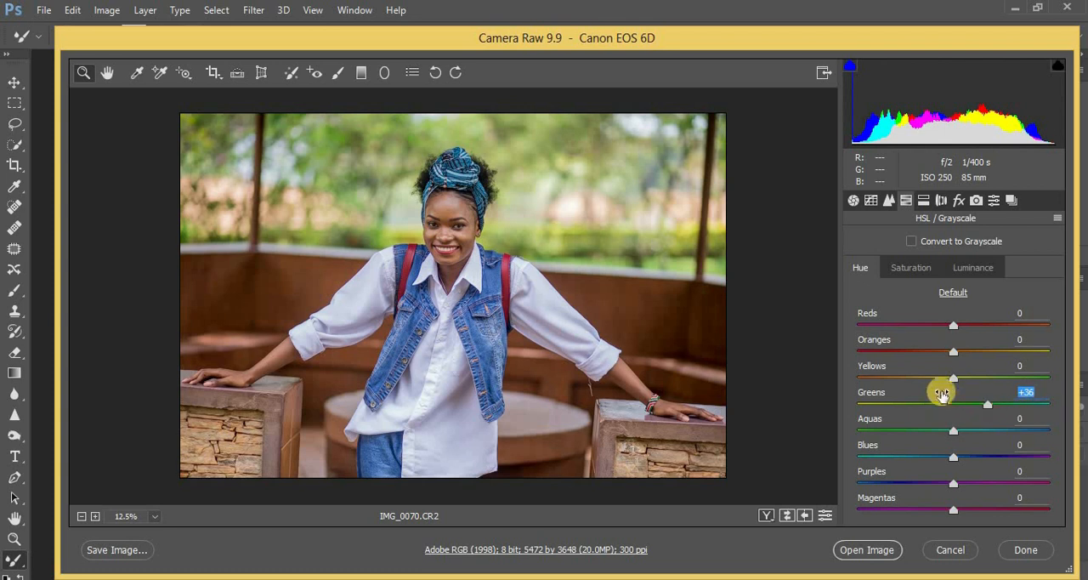
pyautogui.moveTo(954, 377)
pyautogui.mouseDown()
pyautogui.moveTo(997, 376)
pyautogui.moveTo(925, 380)
pyautogui.moveTo(956, 375)
pyautogui.mouseUp()
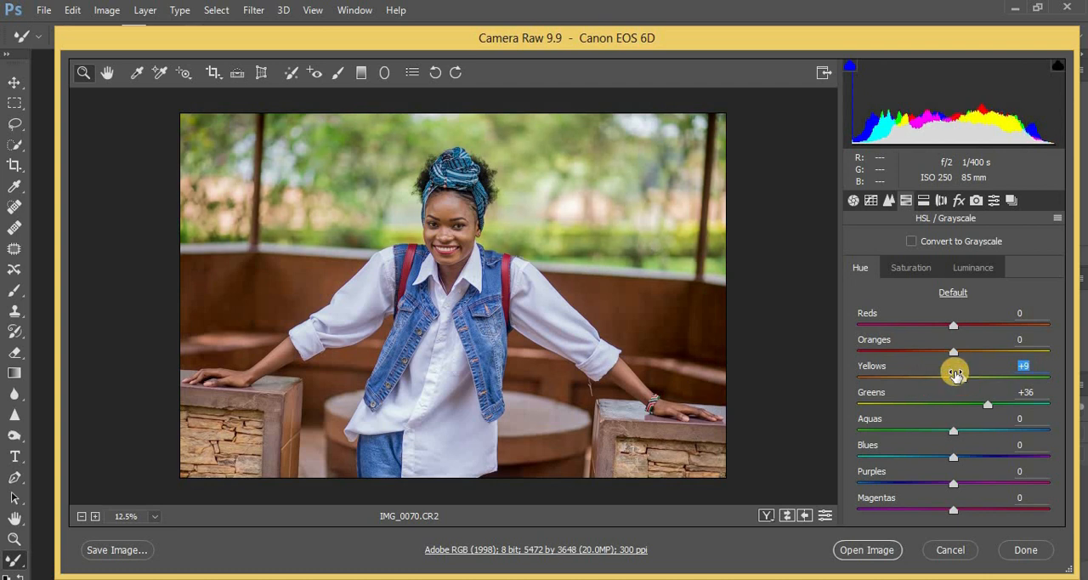
# Reduce the HSL Luminance of the Greens to -15 and of the Yellows to -3
pyautogui.click(965, 270)
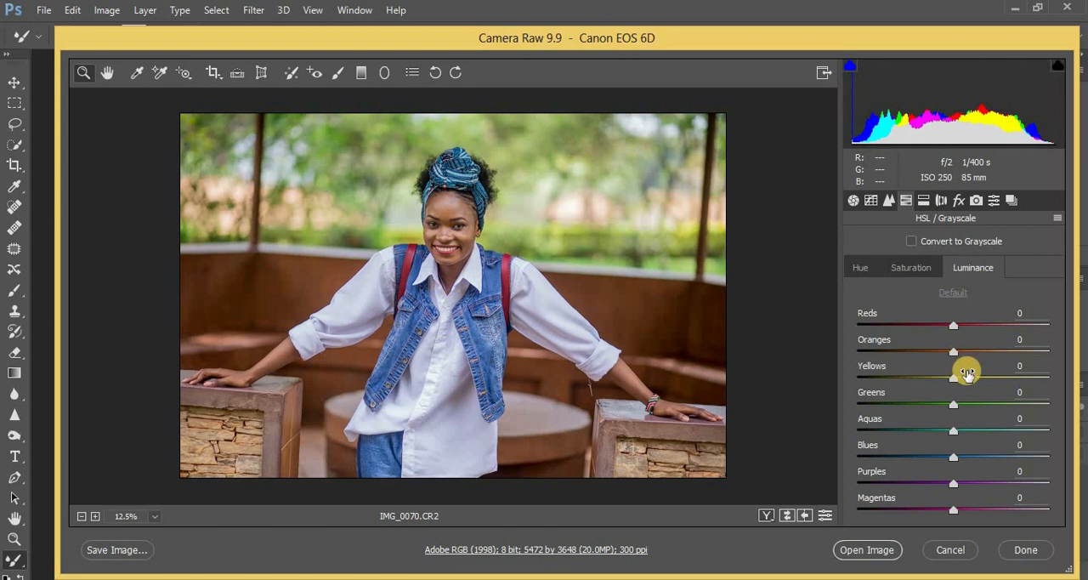
pyautogui.moveTo(950, 407)
pyautogui.mouseDown()
pyautogui.moveTo(903, 411)
pyautogui.moveTo(987, 399)
pyautogui.moveTo(872, 407)
pyautogui.moveTo(935, 411)
pyautogui.mouseUp()
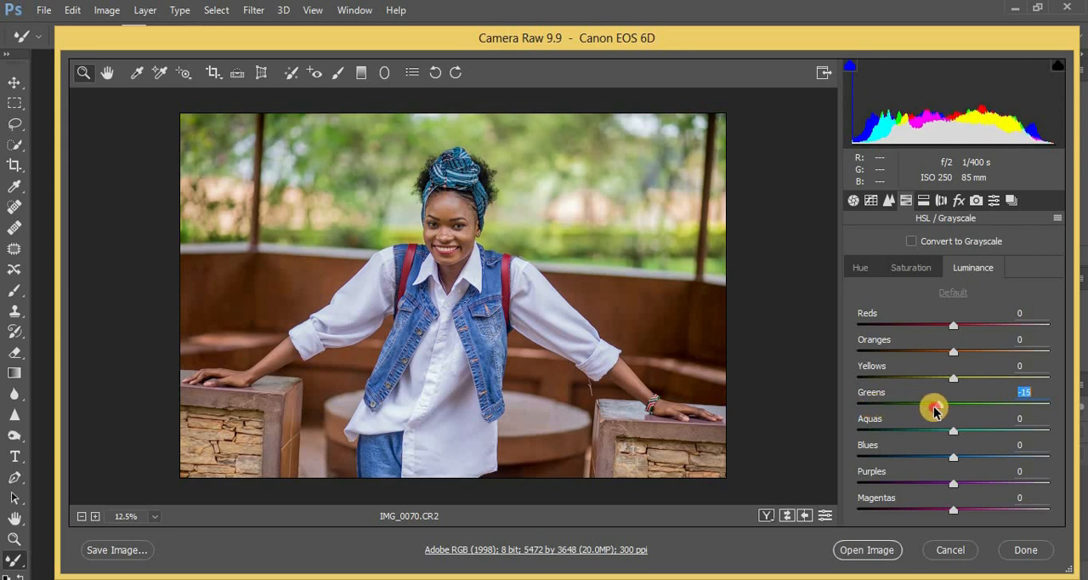
pyautogui.moveTo(934, 410); pyautogui.dragTo(936, 406)
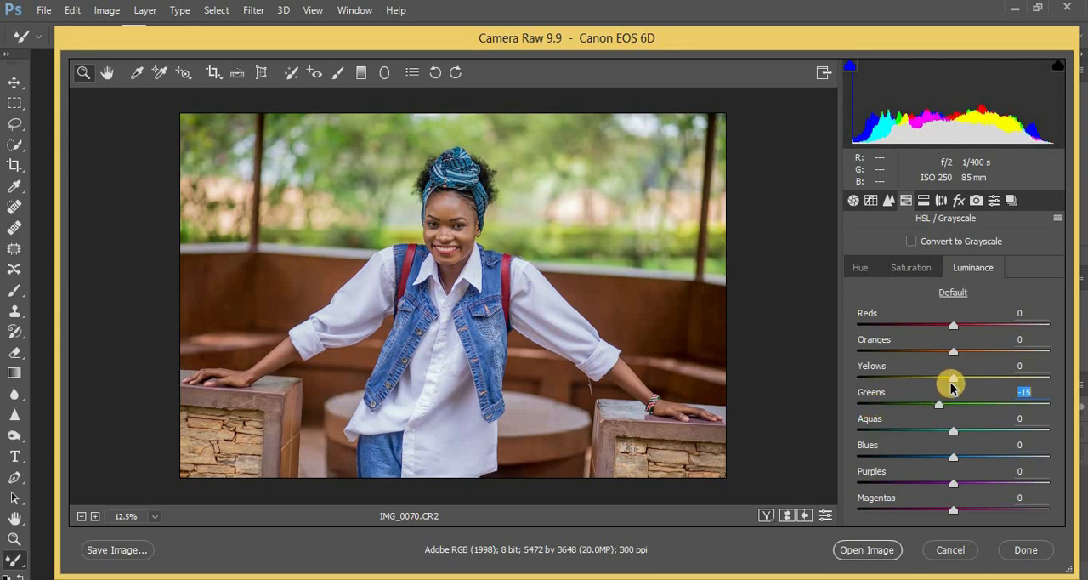
pyautogui.click(949, 385)
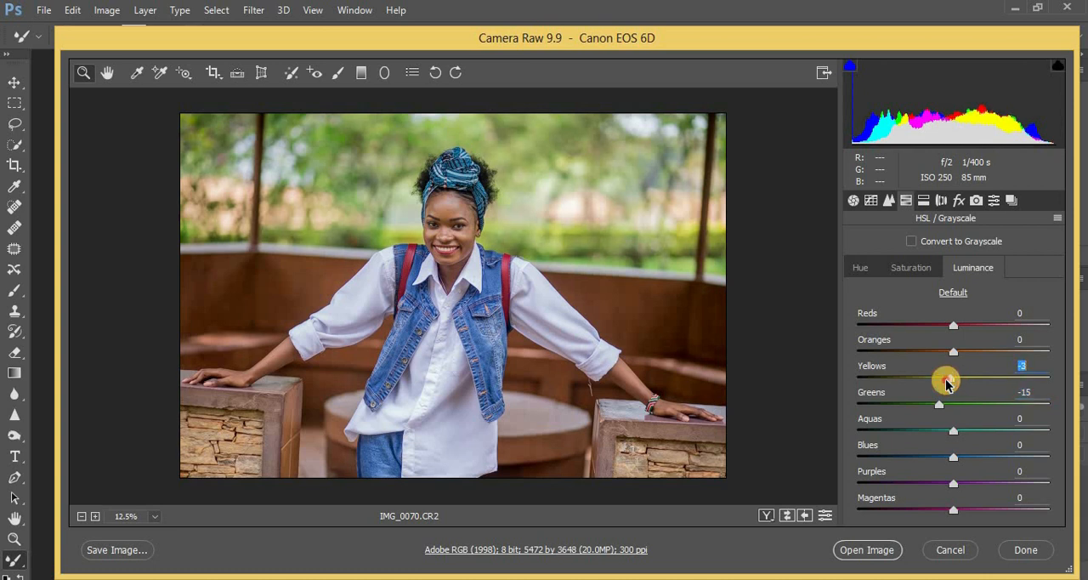
# In the camera calibration, set the Blue Primary Hue to -8 and the Green Primary Hue to +7
pyautogui.click(976, 201)
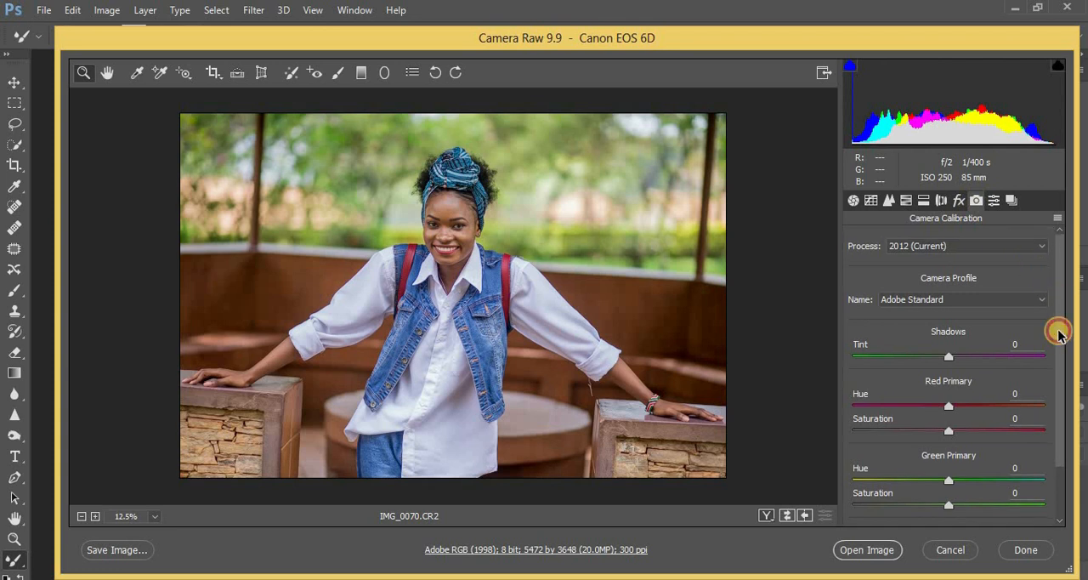
pyautogui.moveTo(1059, 333); pyautogui.dragTo(1059, 374)
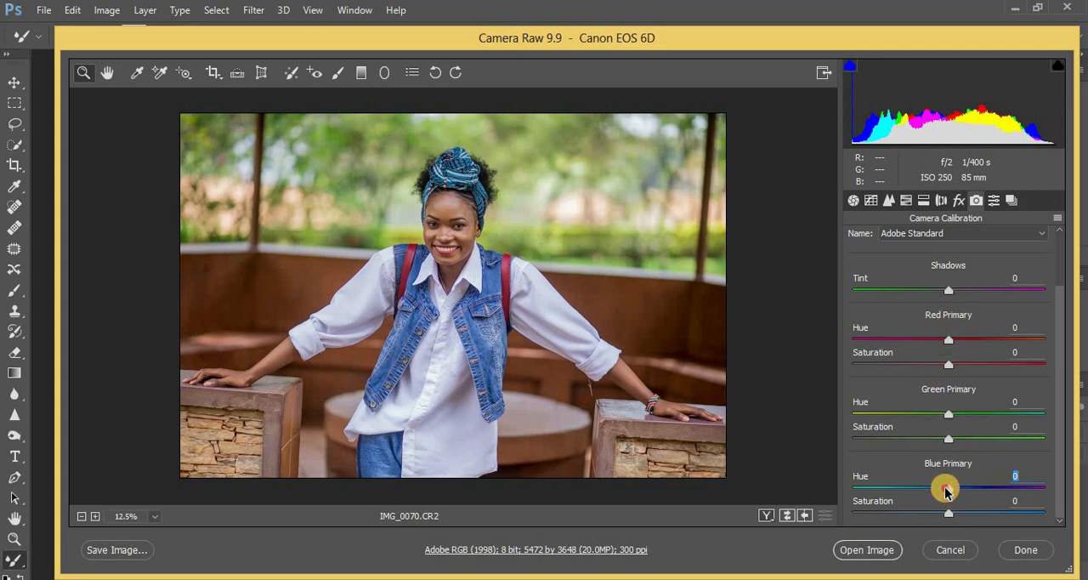
pyautogui.moveTo(946, 491); pyautogui.dragTo(939, 493)
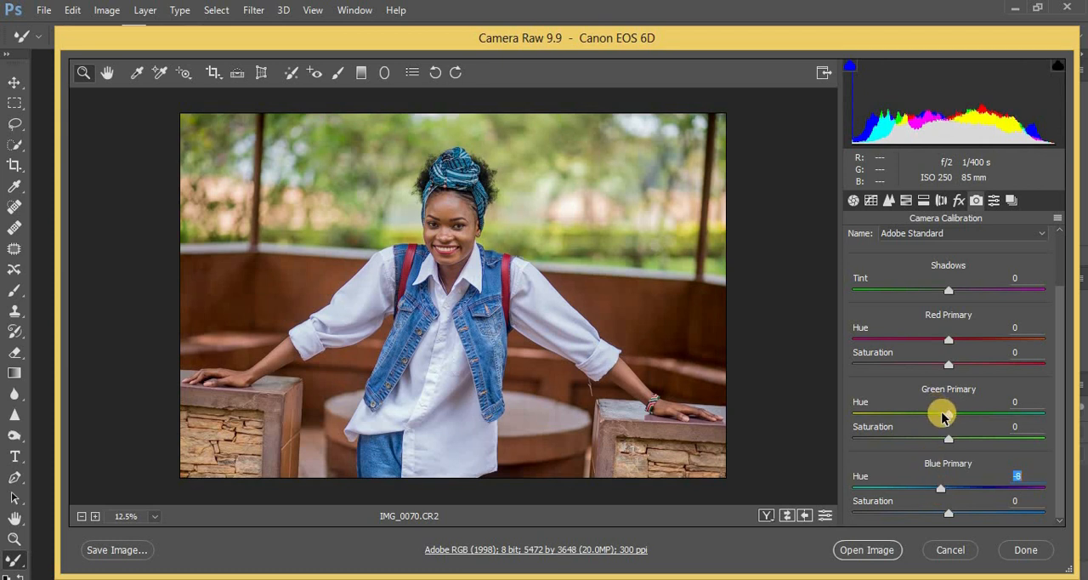
pyautogui.moveTo(948, 417); pyautogui.dragTo(955, 416)
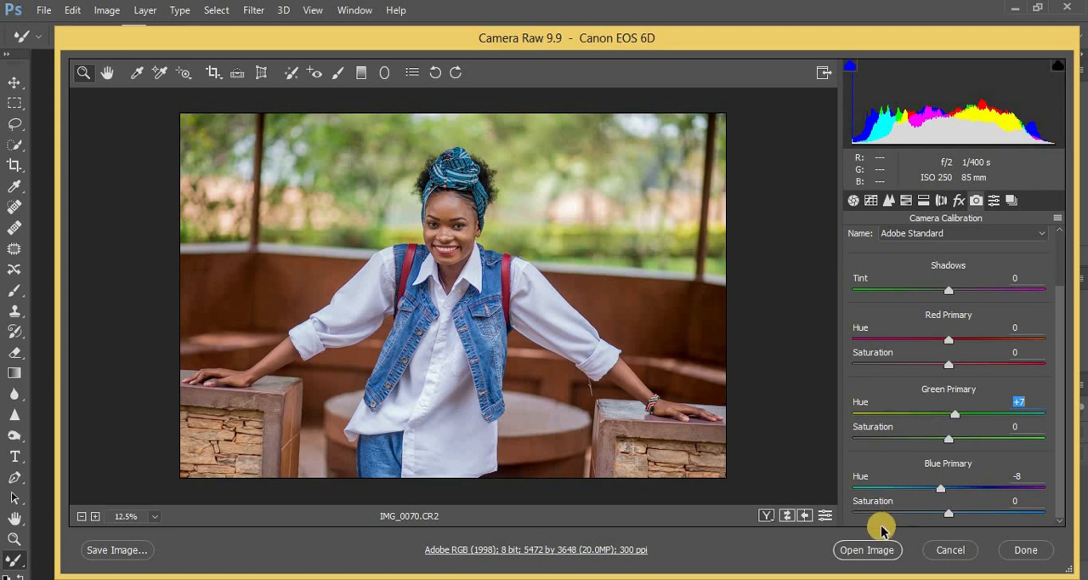
# Open the developed photo in Photoshop and find the Frequency Separation action in its action set
pyautogui.click(869, 551)
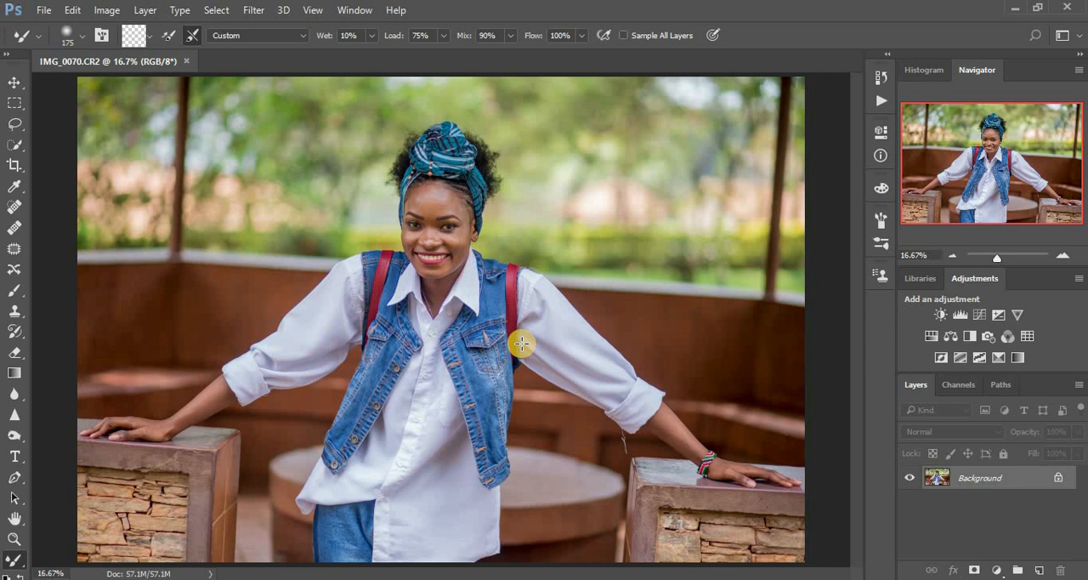
pyautogui.click(877, 74)
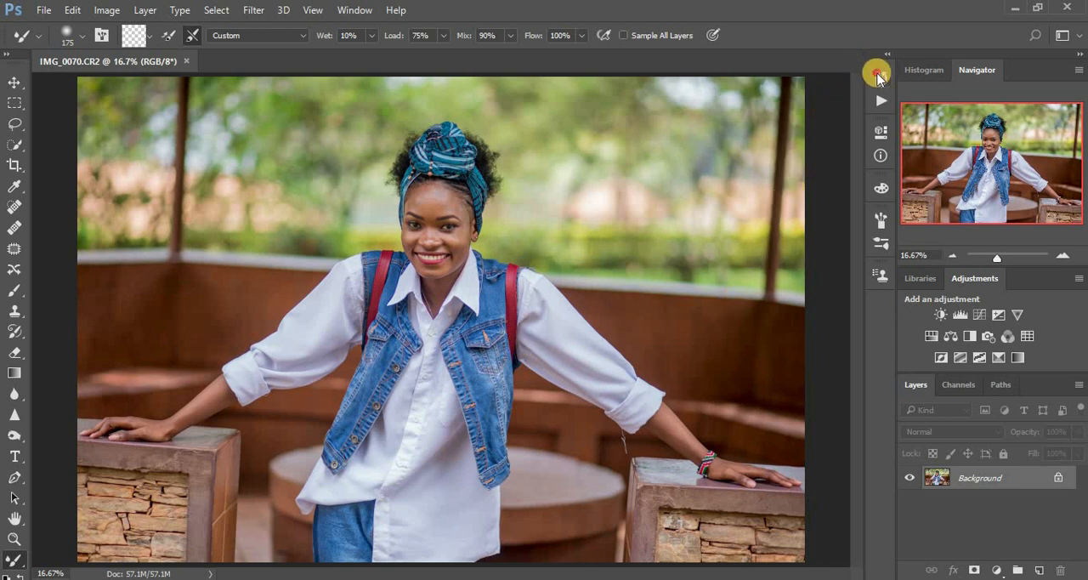
pyautogui.click(764, 71)
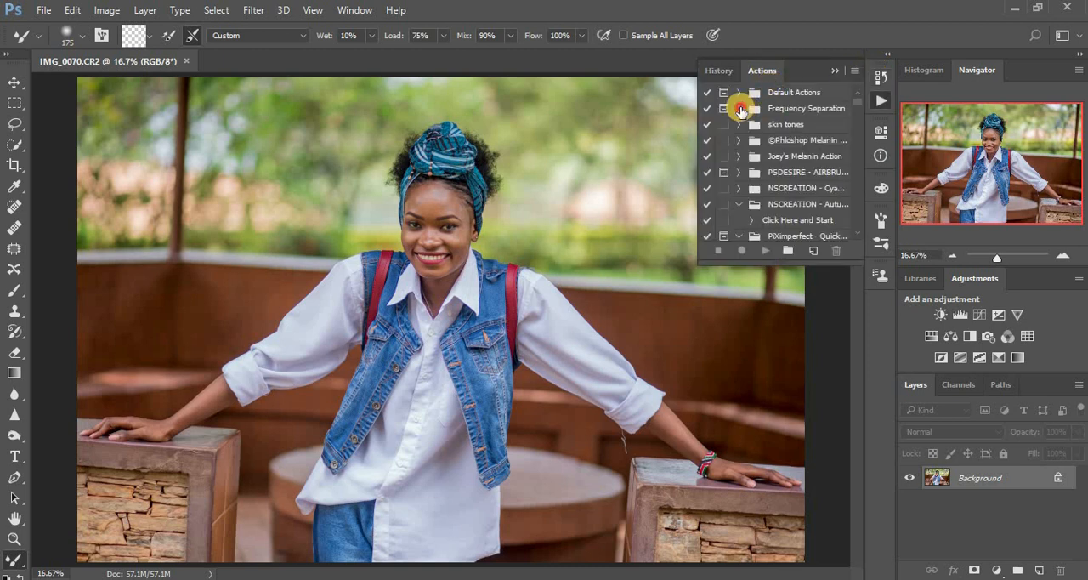
pyautogui.click(739, 108)
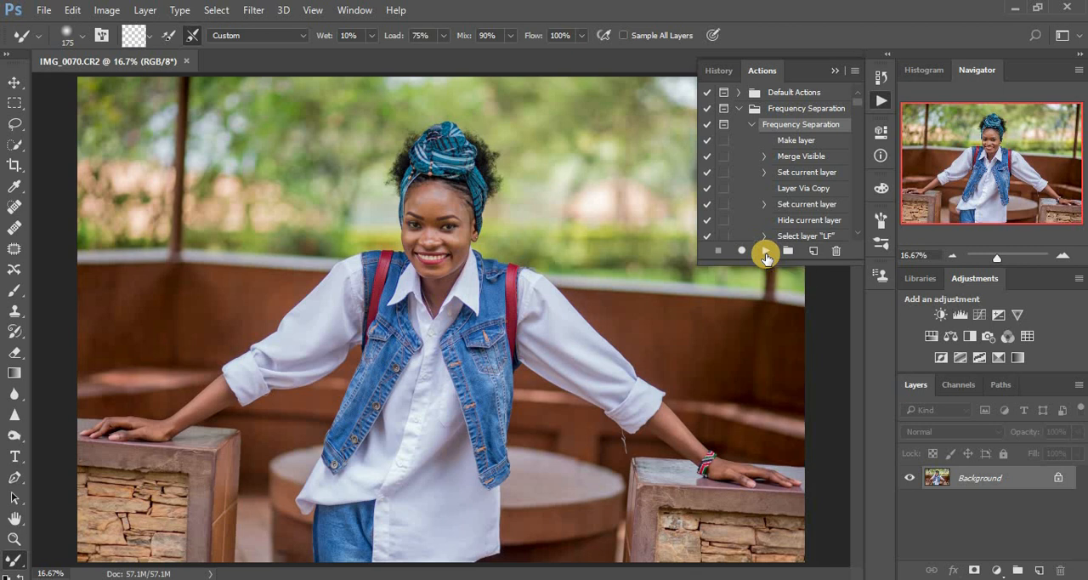
pyautogui.click(836, 74)
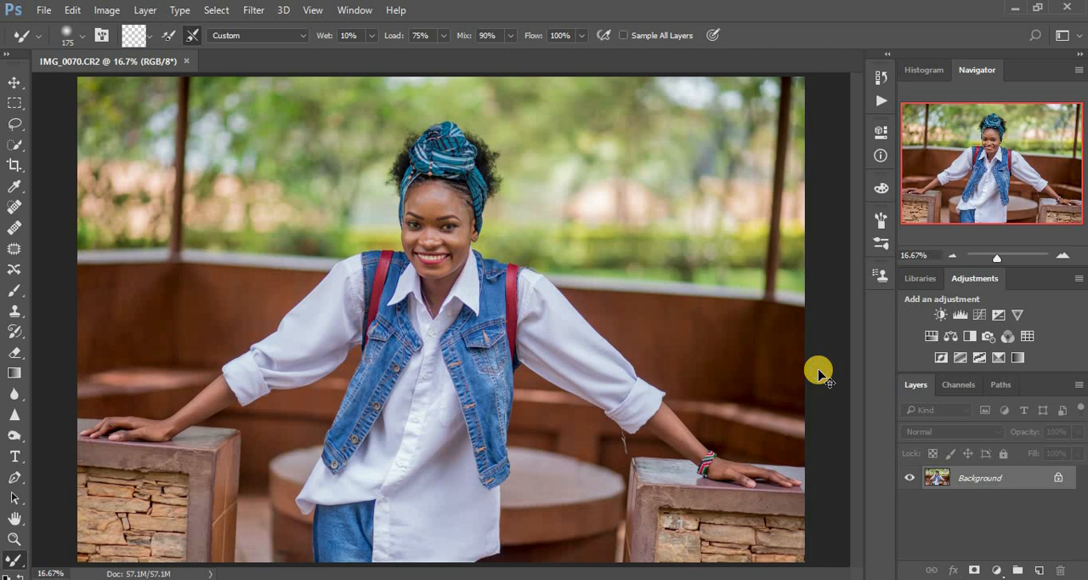
# Duplicate the Background layer and run the Frequency Separation action on it with a Gaussian Blur radius of 8 pixels
pyautogui.hotkey('ctrl', 'j')
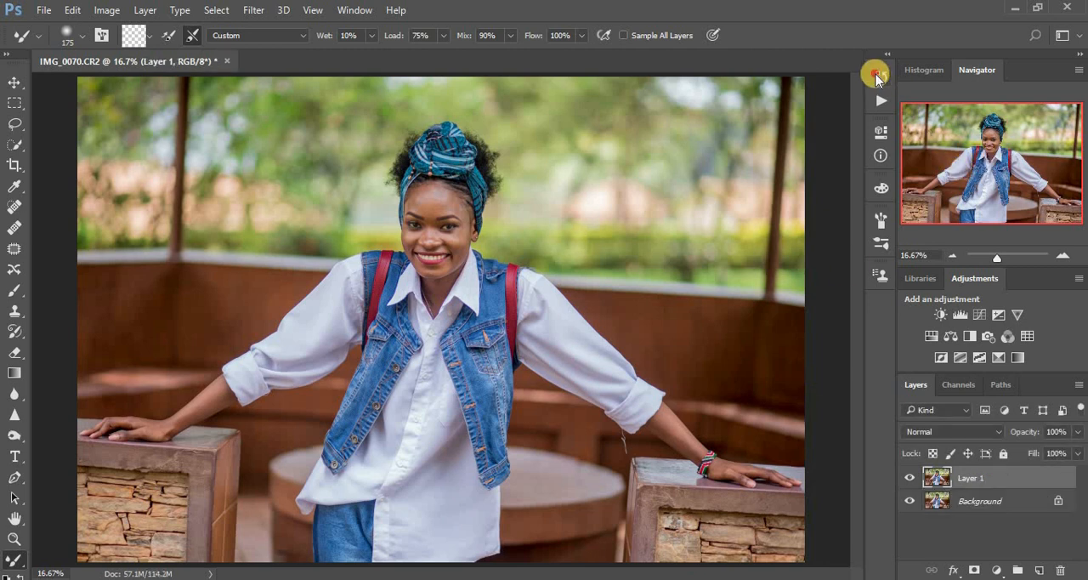
pyautogui.click(875, 75)
pyautogui.click(761, 71)
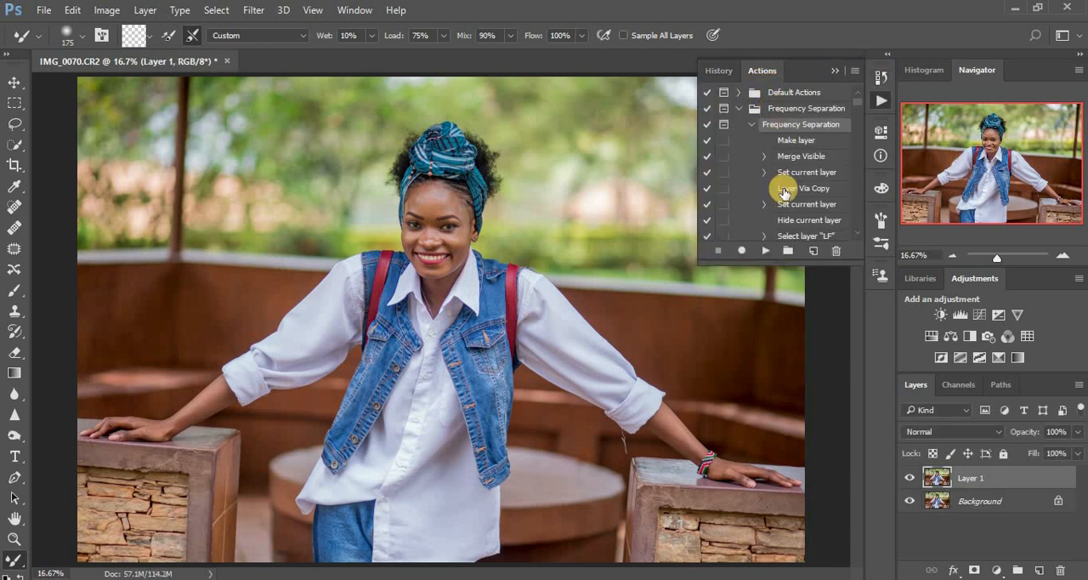
pyautogui.click(765, 251)
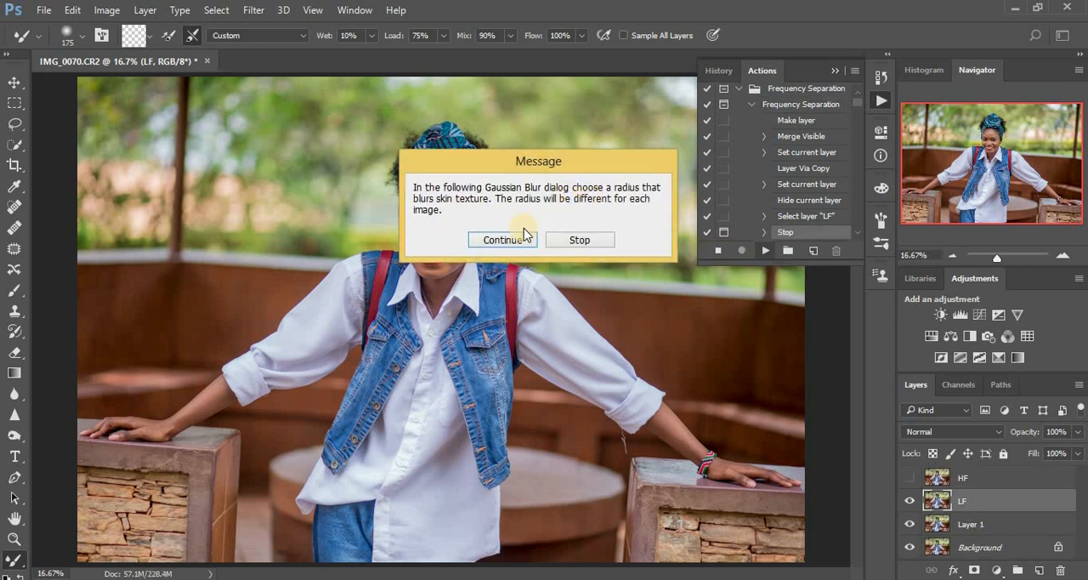
pyautogui.click(503, 240)
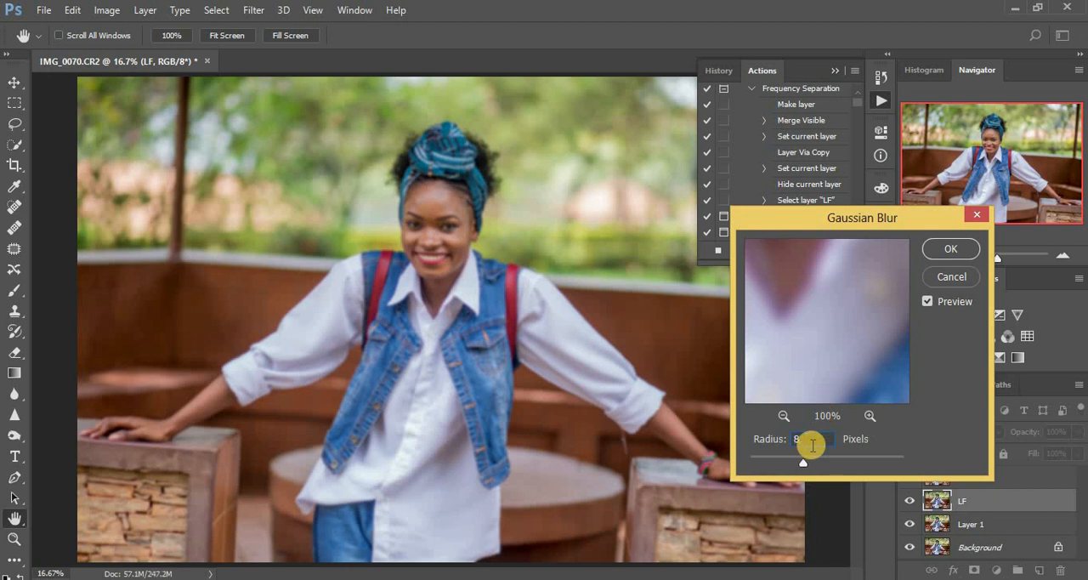
pyautogui.write('8')
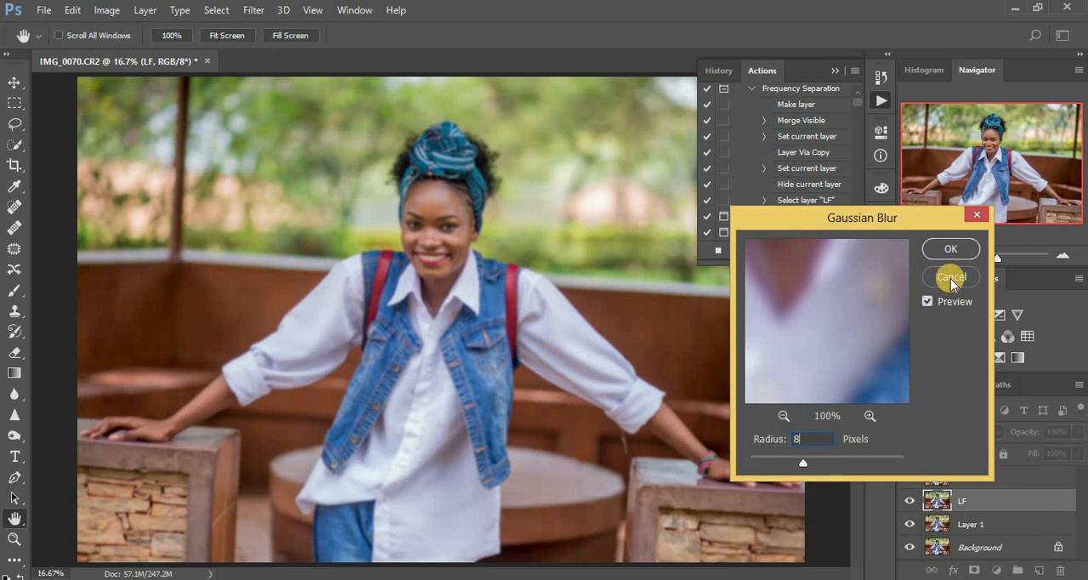
pyautogui.click(950, 248)
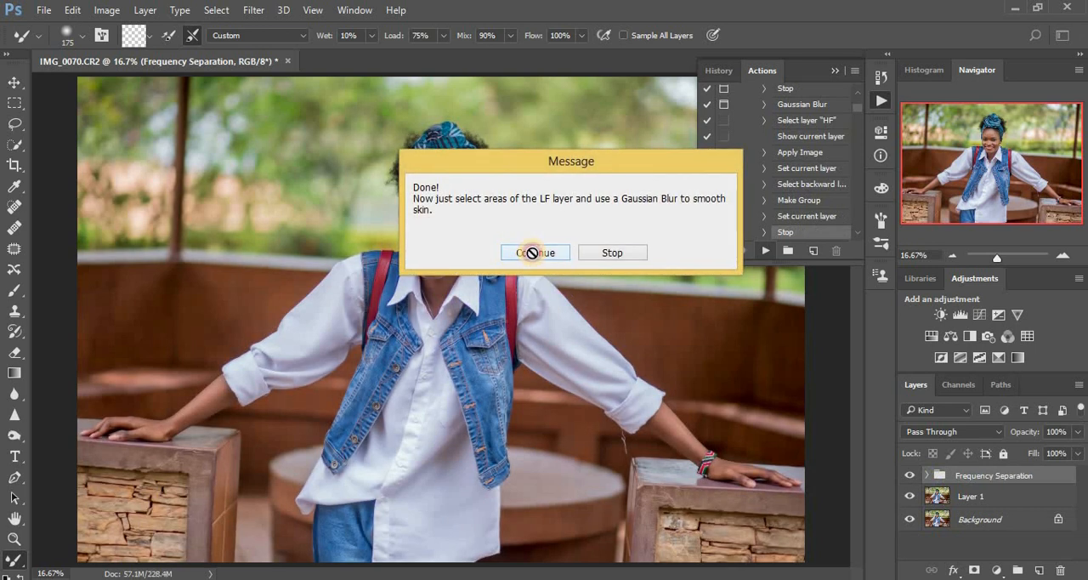
pyautogui.click(533, 253)
pyautogui.click(835, 71)
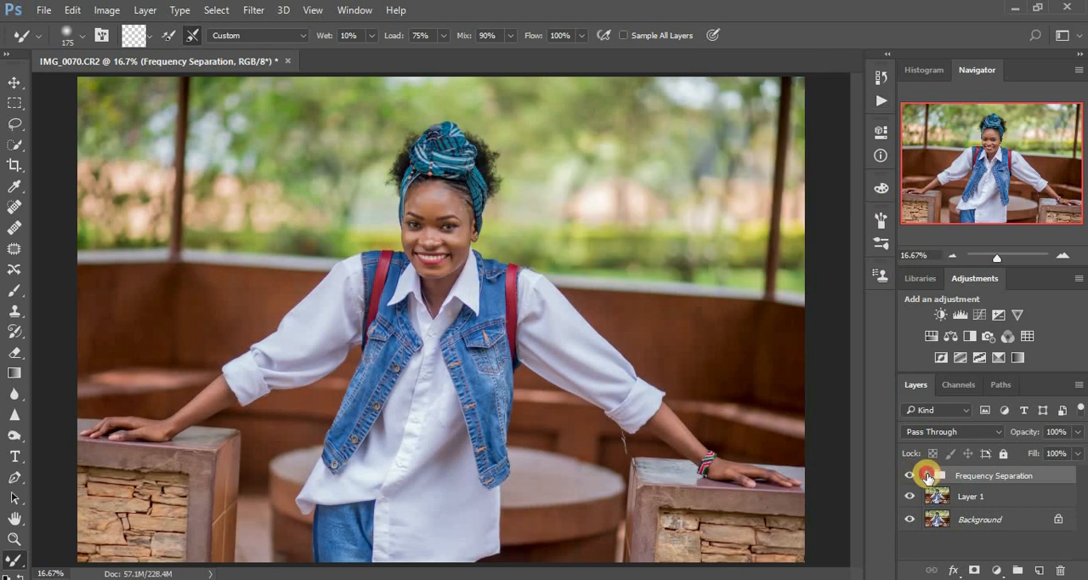
# Select the LF layer inside the Frequency Separation group and clean the Mixer Brush
pyautogui.click(928, 476)
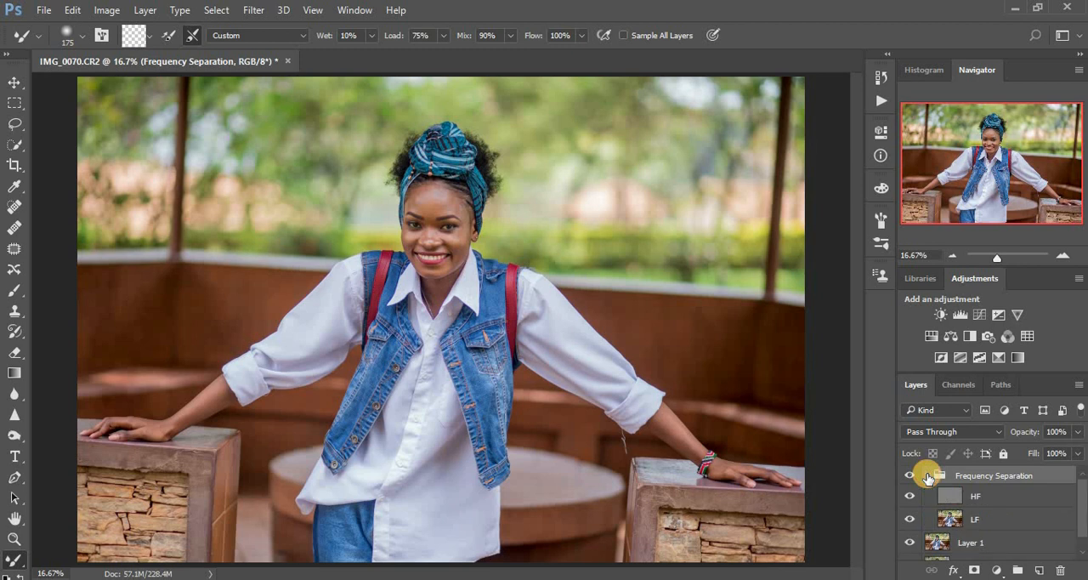
pyautogui.click(952, 520)
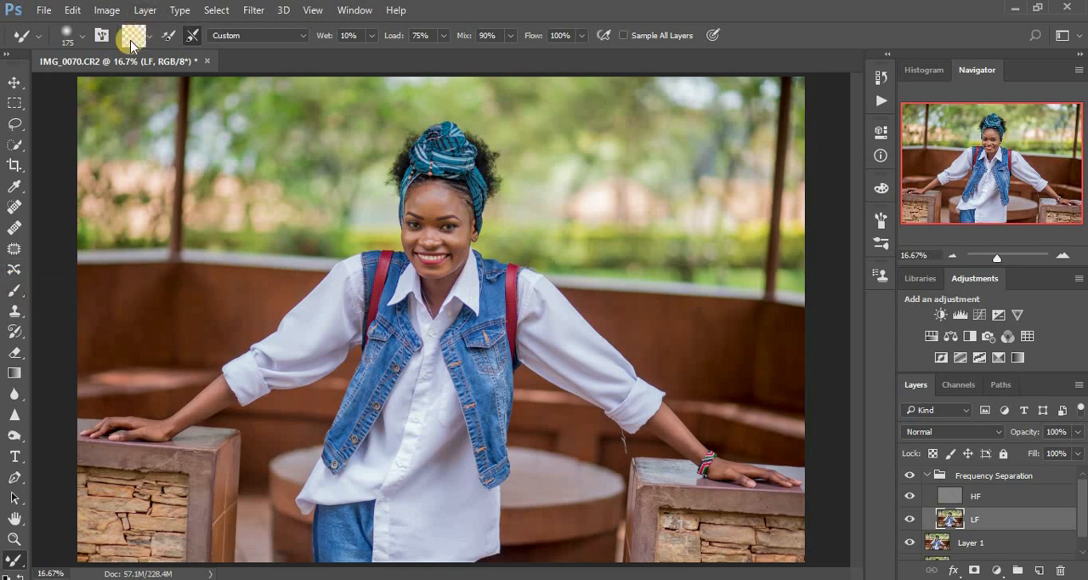
pyautogui.click(150, 36)
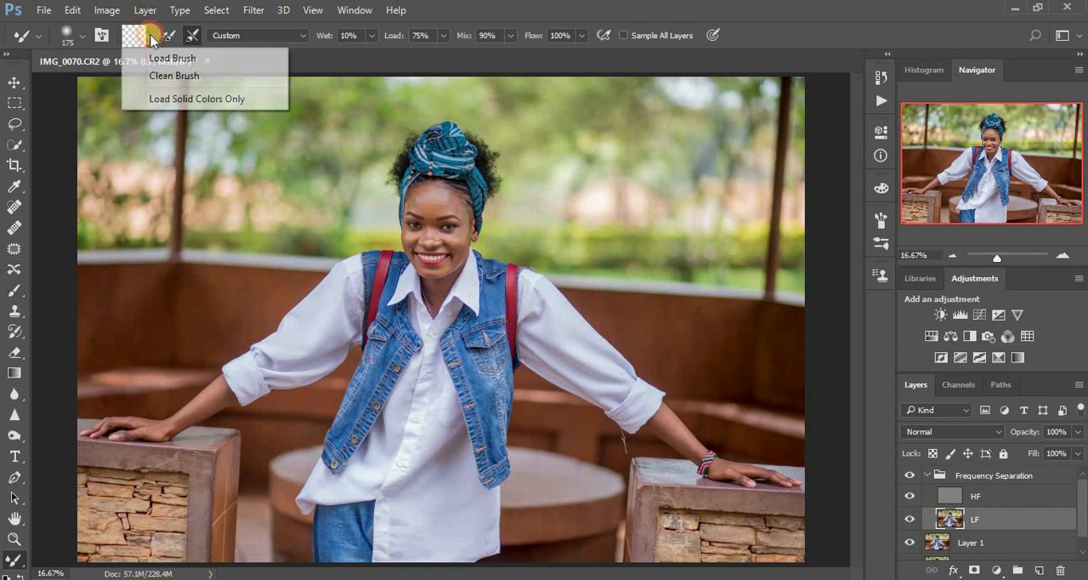
pyautogui.click(164, 76)
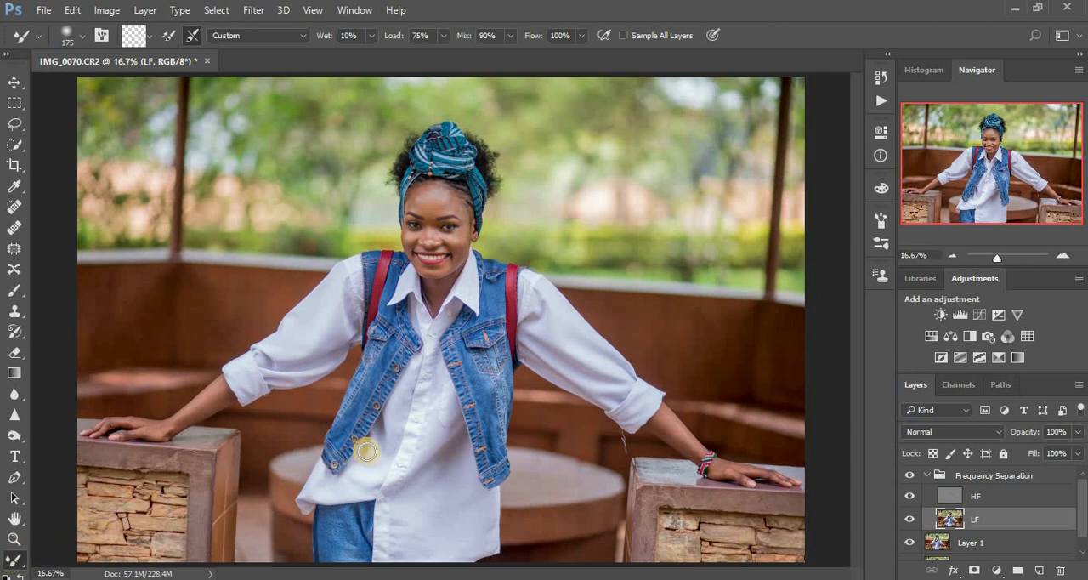
# Smooth the skin of the forehead, cheeks and neck on the LF layer with a size 100 Mixer Brush
pyautogui.hotkey('ctrl', '+')
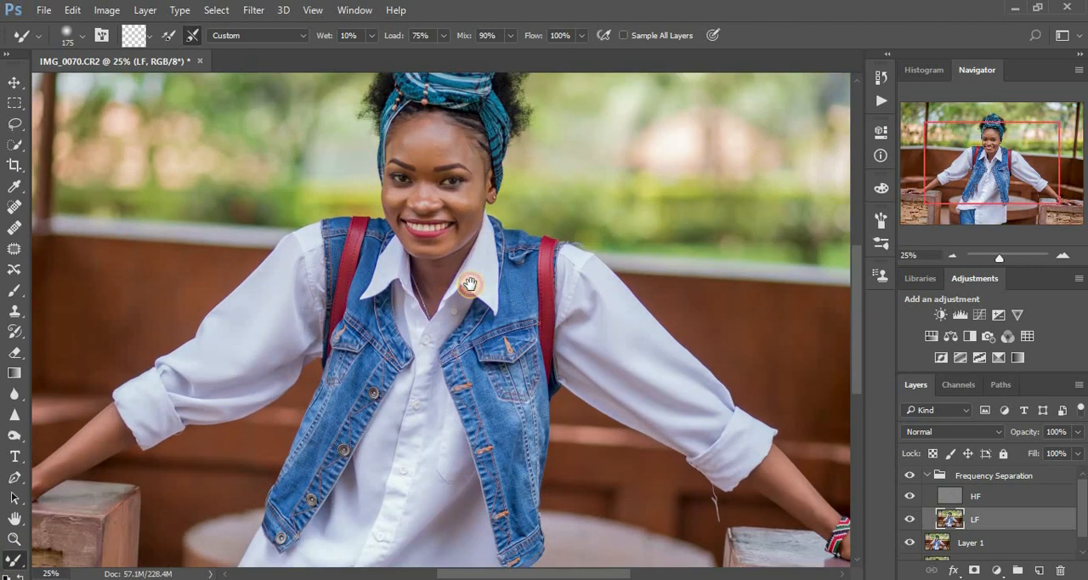
pyautogui.moveTo(470, 284); pyautogui.dragTo(513, 288)
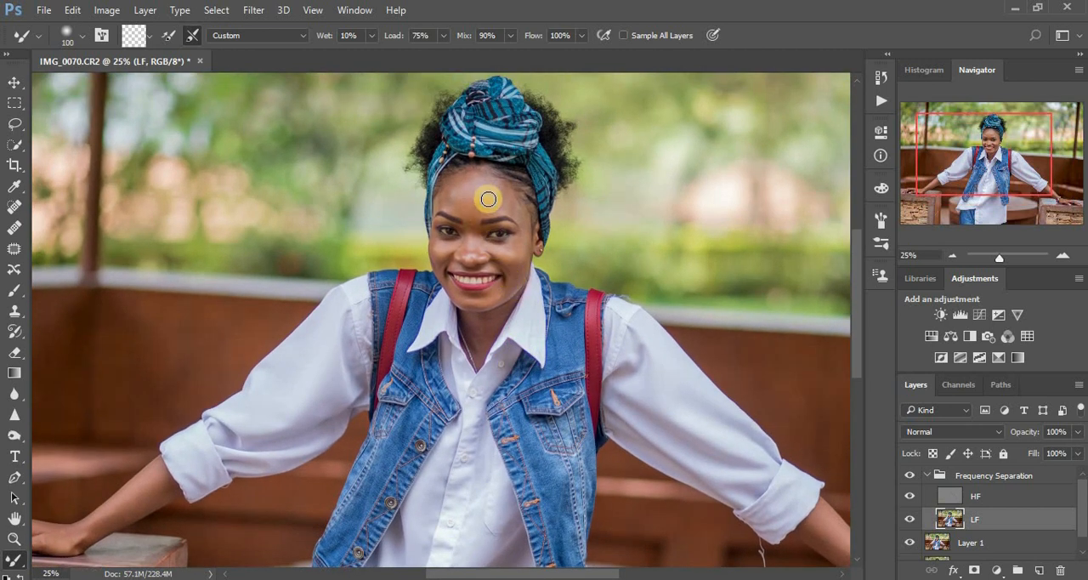
pyautogui.moveTo(488, 187)
pyautogui.mouseDown()
pyautogui.moveTo(445, 205)
pyautogui.moveTo(502, 201)
pyautogui.moveTo(473, 183)
pyautogui.moveTo(448, 202)
pyautogui.moveTo(500, 198)
pyautogui.moveTo(513, 208)
pyautogui.moveTo(501, 194)
pyautogui.moveTo(519, 213)
pyautogui.moveTo(500, 198)
pyautogui.moveTo(473, 204)
pyautogui.moveTo(492, 194)
pyautogui.moveTo(467, 190)
pyautogui.moveTo(501, 190)
pyautogui.moveTo(482, 183)
pyautogui.moveTo(444, 199)
pyautogui.mouseUp()
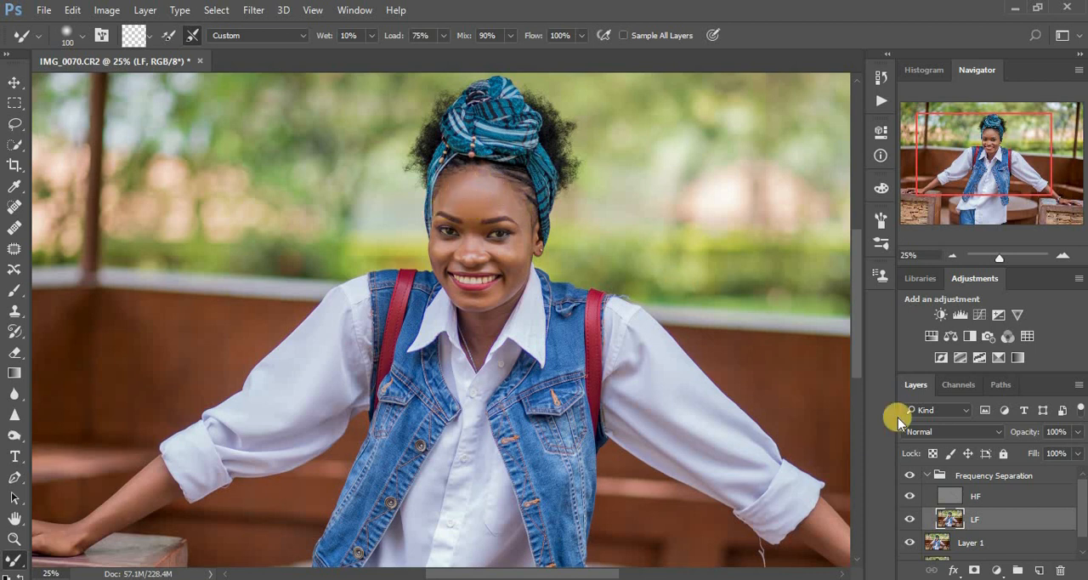
pyautogui.click(912, 477)
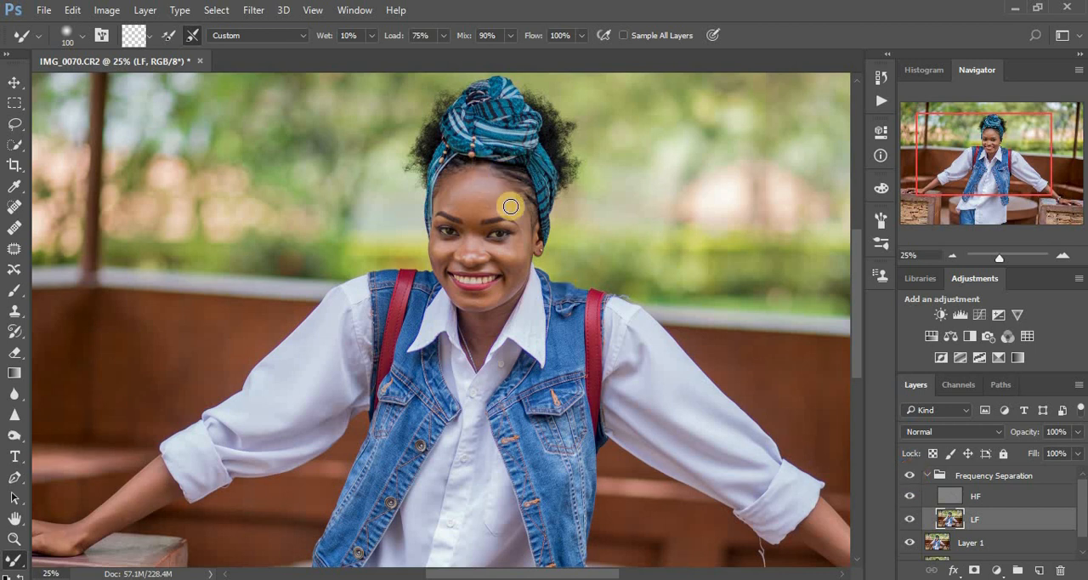
pyautogui.moveTo(525, 245)
pyautogui.mouseDown()
pyautogui.moveTo(514, 279)
pyautogui.moveTo(516, 248)
pyautogui.mouseUp()
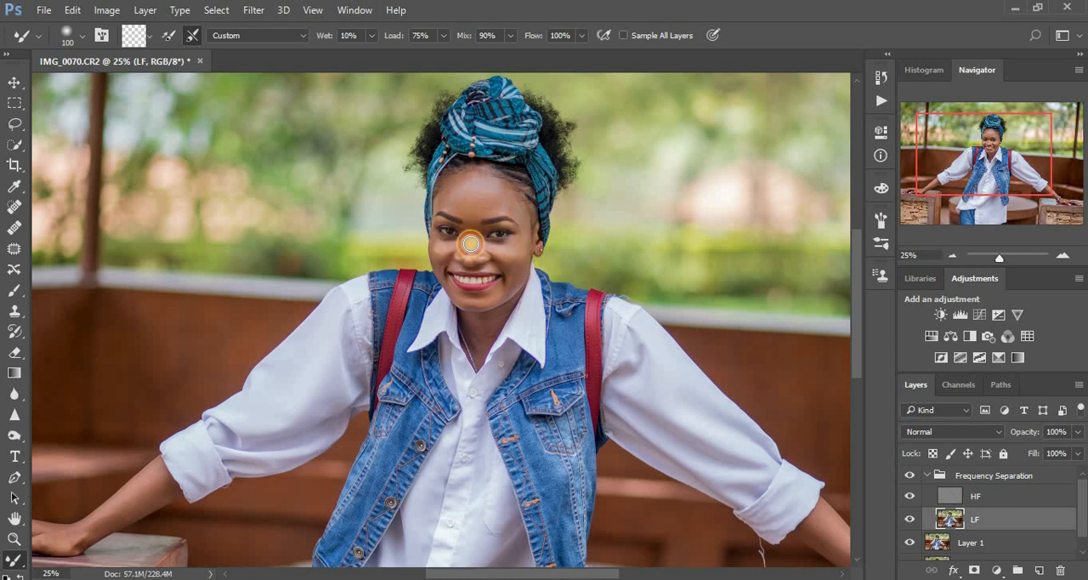
pyautogui.moveTo(444, 255)
pyautogui.mouseDown()
pyautogui.moveTo(440, 244)
pyautogui.moveTo(457, 287)
pyautogui.mouseUp()
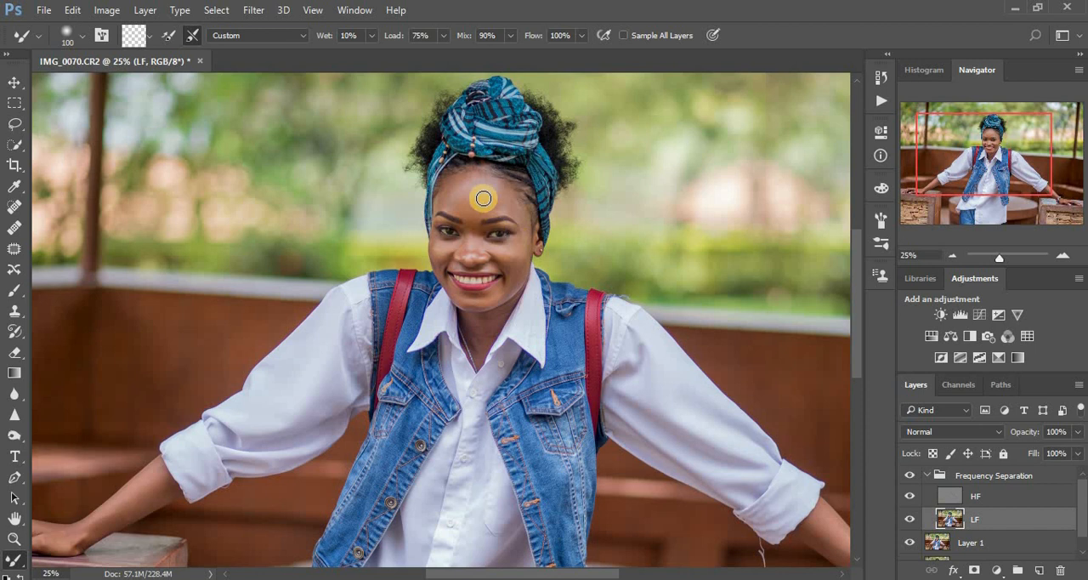
pyautogui.moveTo(485, 206); pyautogui.dragTo(526, 214)
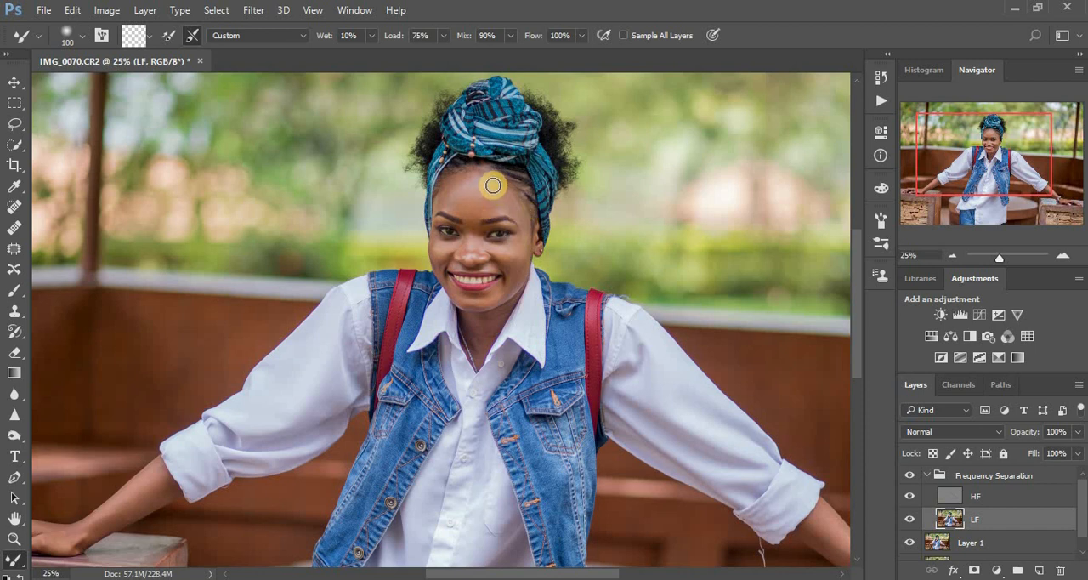
pyautogui.moveTo(487, 327)
pyautogui.mouseDown()
pyautogui.moveTo(493, 314)
pyautogui.moveTo(478, 329)
pyautogui.mouseUp()
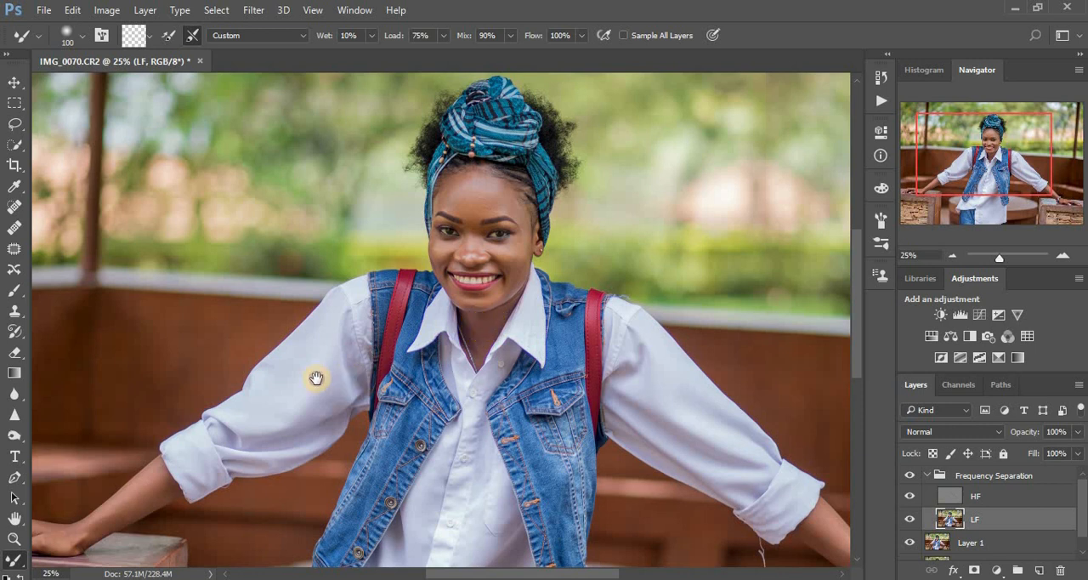
# Smooth the skin of the forearm and wrist on the photo's left side with a size 150 Mixer Brush
pyautogui.moveTo(315, 377); pyautogui.dragTo(396, 272)
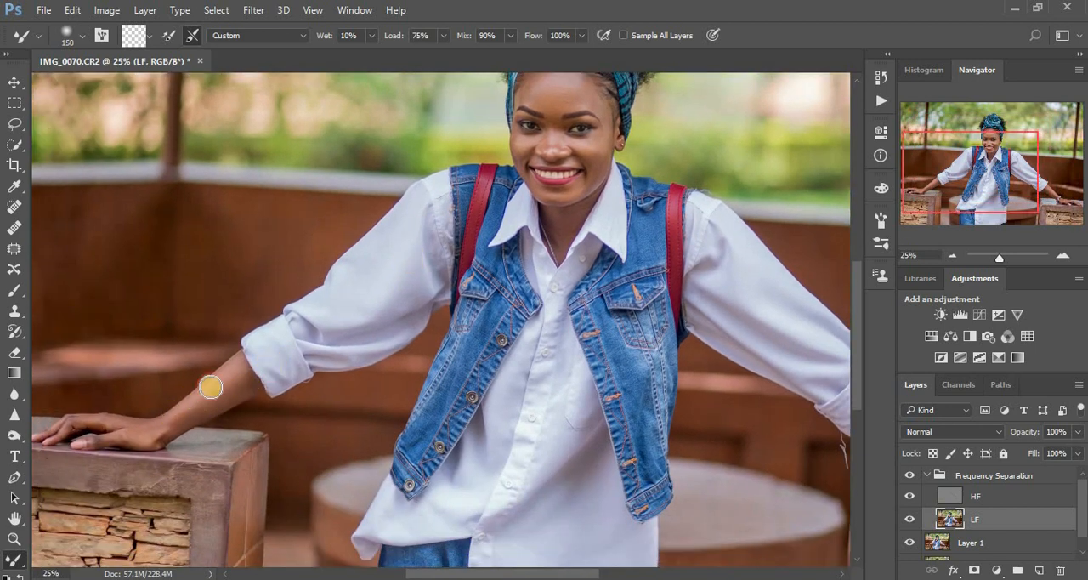
pyautogui.moveTo(212, 383); pyautogui.dragTo(212, 386)
pyautogui.moveTo(169, 420); pyautogui.dragTo(188, 411)
pyautogui.moveTo(143, 440)
pyautogui.mouseDown()
pyautogui.moveTo(164, 425)
pyautogui.moveTo(127, 427)
pyautogui.moveTo(175, 419)
pyautogui.moveTo(234, 386)
pyautogui.mouseUp()
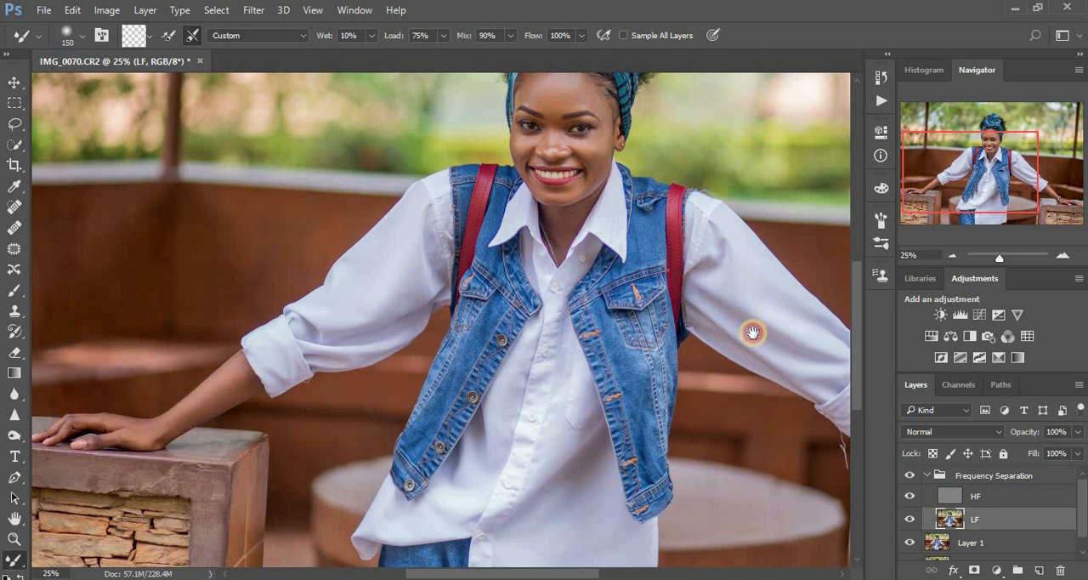
pyautogui.moveTo(752, 332); pyautogui.dragTo(440, 313)
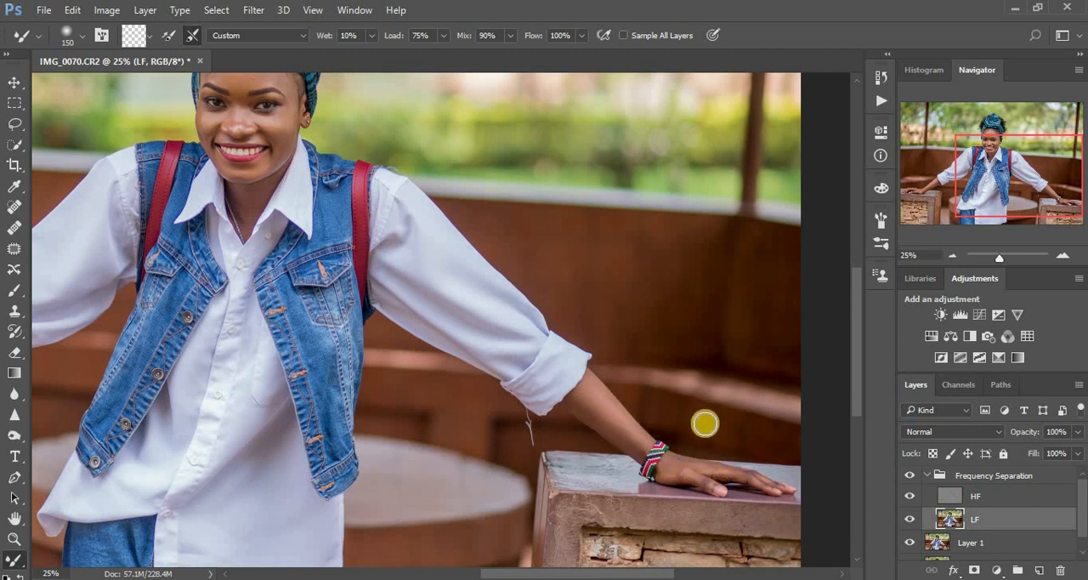
pyautogui.hotkey('ctrl', '-')
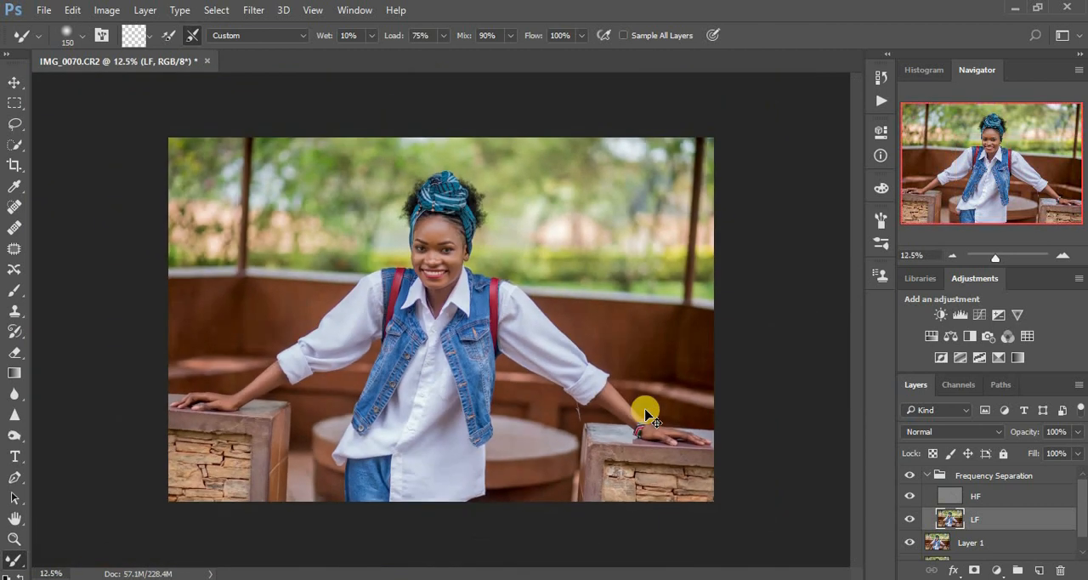
# Smooth the neck skin between the chin and the shirt collar with a size 80 Mixer Brush
pyautogui.hotkey('ctrl', '+')
pyautogui.hotkey('ctrl', '+')
pyautogui.hotkey('ctrl', '+')
pyautogui.hotkey('ctrl', '+')
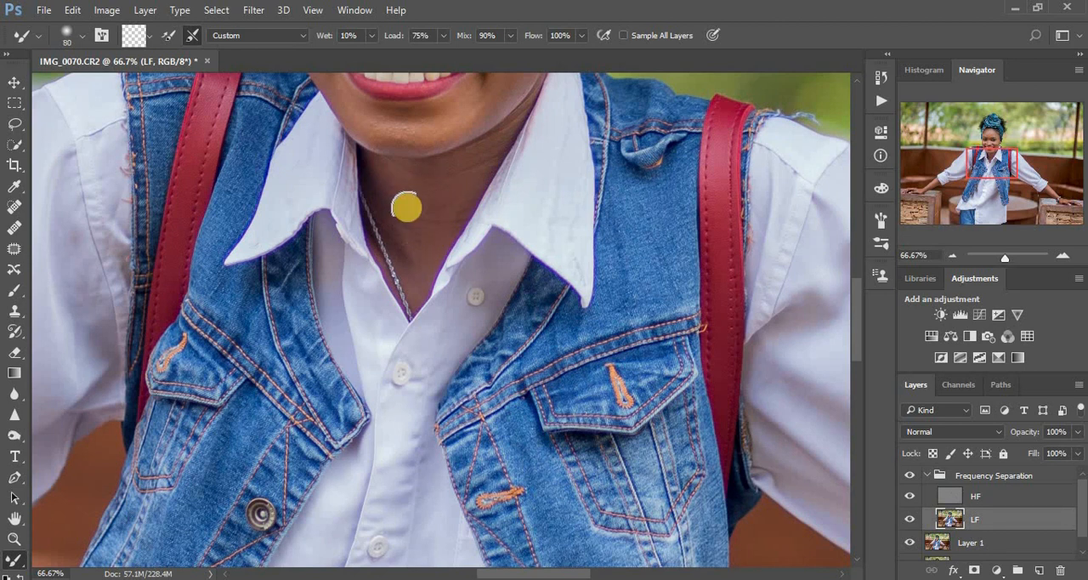
pyautogui.moveTo(393, 177)
pyautogui.mouseDown()
pyautogui.moveTo(438, 181)
pyautogui.moveTo(441, 205)
pyautogui.mouseUp()
pyautogui.moveTo(477, 162); pyautogui.dragTo(465, 160)
pyautogui.moveTo(415, 211); pyautogui.dragTo(408, 265)
pyautogui.moveTo(448, 189); pyautogui.dragTo(463, 178)
# Refine the face and forehead skin on the LF layer with the size 80 Mixer Brush
pyautogui.press('space')
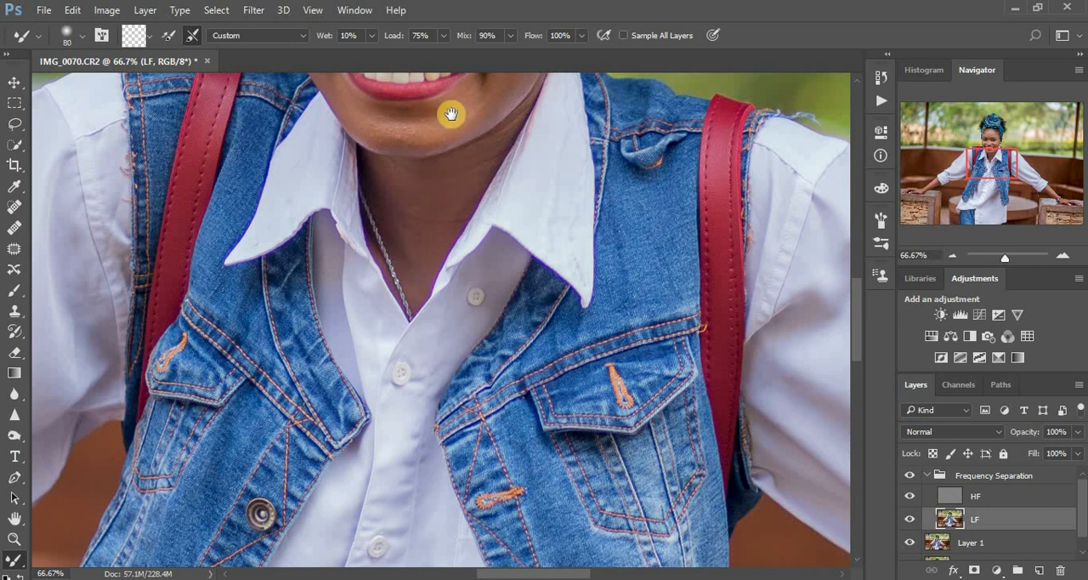
pyautogui.moveTo(451, 113)
pyautogui.mouseDown()
pyautogui.moveTo(453, 245)
pyautogui.moveTo(391, 261)
pyautogui.mouseUp()
pyautogui.moveTo(511, 170); pyautogui.dragTo(522, 263)
pyautogui.moveTo(408, 160); pyautogui.dragTo(410, 164)
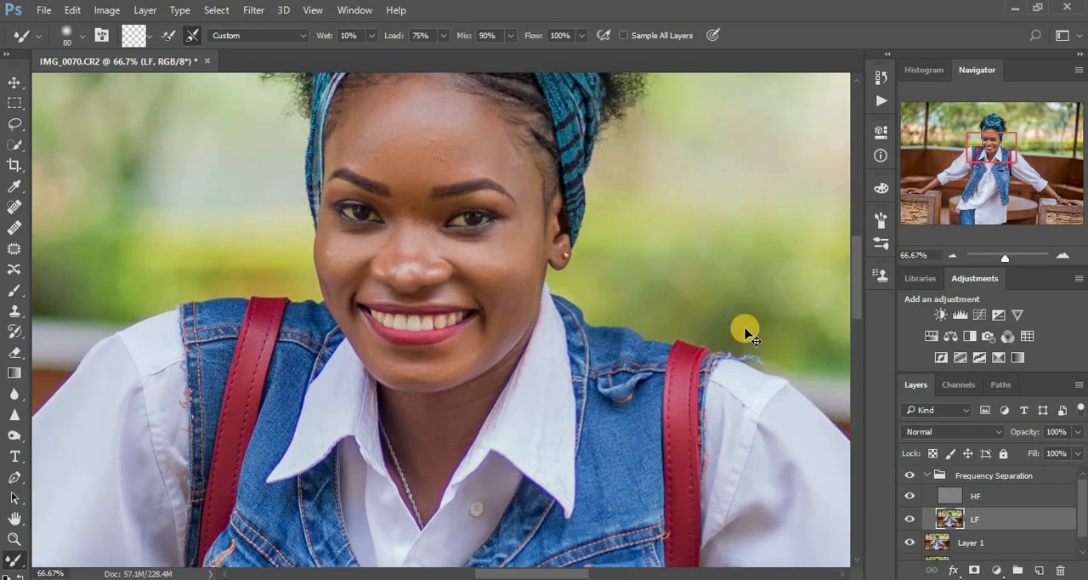
pyautogui.hotkey('ctrl', '-')
pyautogui.hotkey('ctrl', '-')
pyautogui.hotkey('ctrl', '-')
pyautogui.hotkey('ctrl', '-')
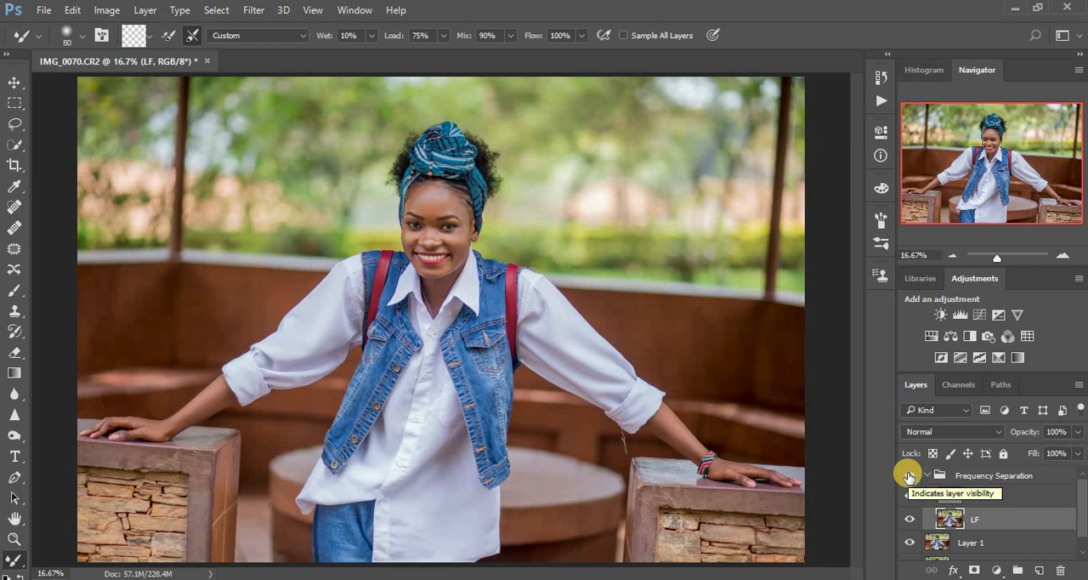
# Patch the blemishes in the middle of the forehead on the HF layer with the Patch tool in Normal mode
pyautogui.click(951, 501)
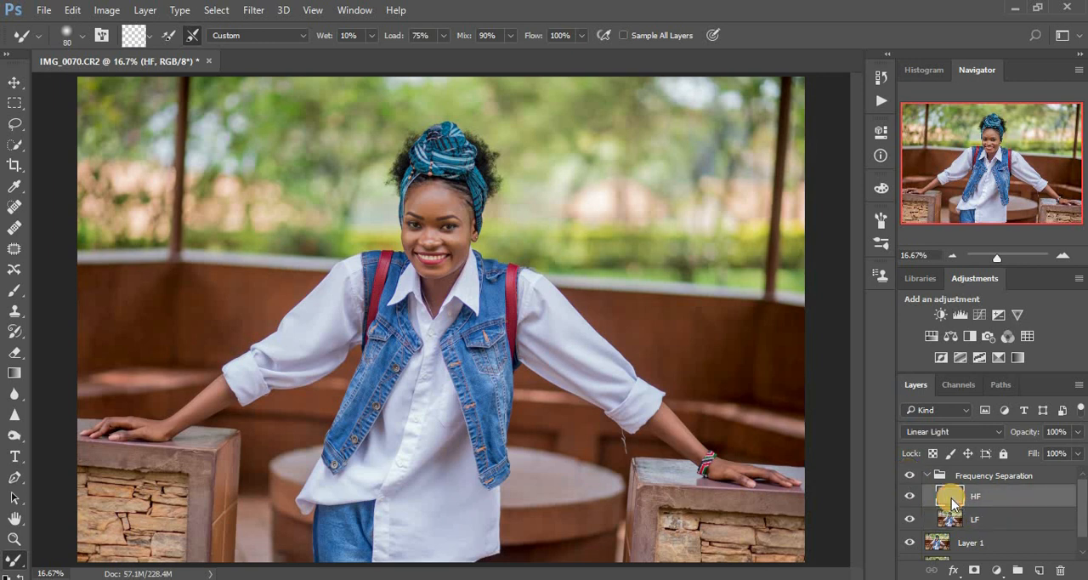
pyautogui.click(14, 249)
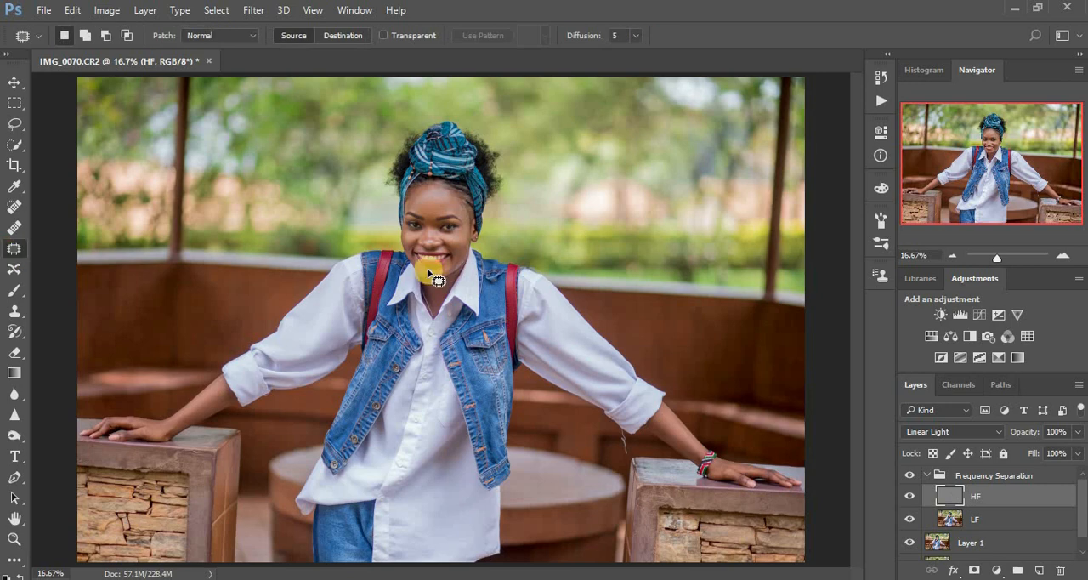
pyautogui.hotkey('ctrl', '+')
pyautogui.hotkey('ctrl', '+')
pyautogui.hotkey('ctrl', '+')
pyautogui.hotkey('ctrl', '+')
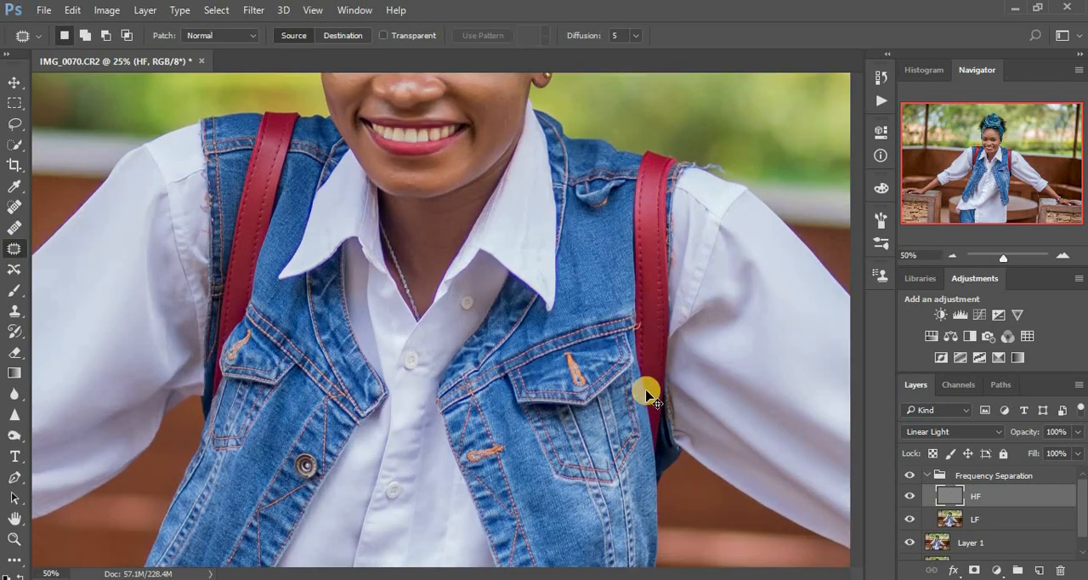
pyautogui.hotkey('ctrl', '+')
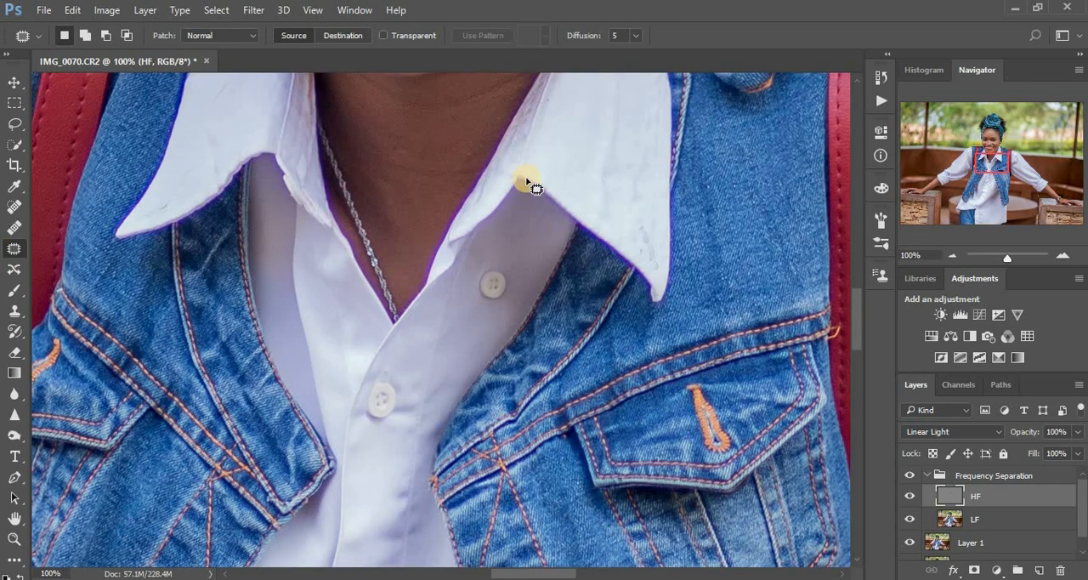
pyautogui.moveTo(526, 177); pyautogui.dragTo(534, 504)
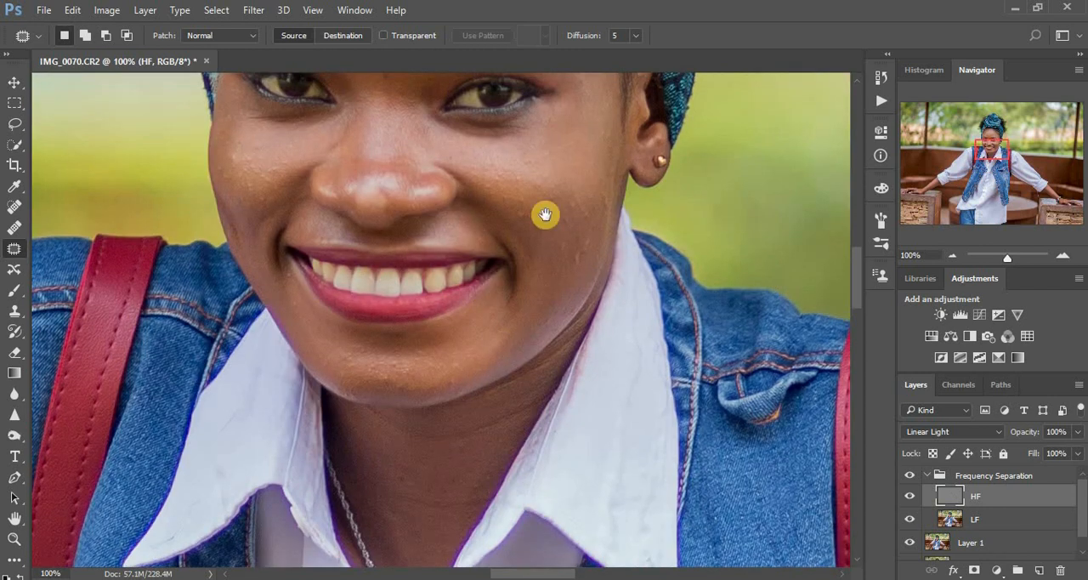
pyautogui.moveTo(505, 347); pyautogui.dragTo(498, 481)
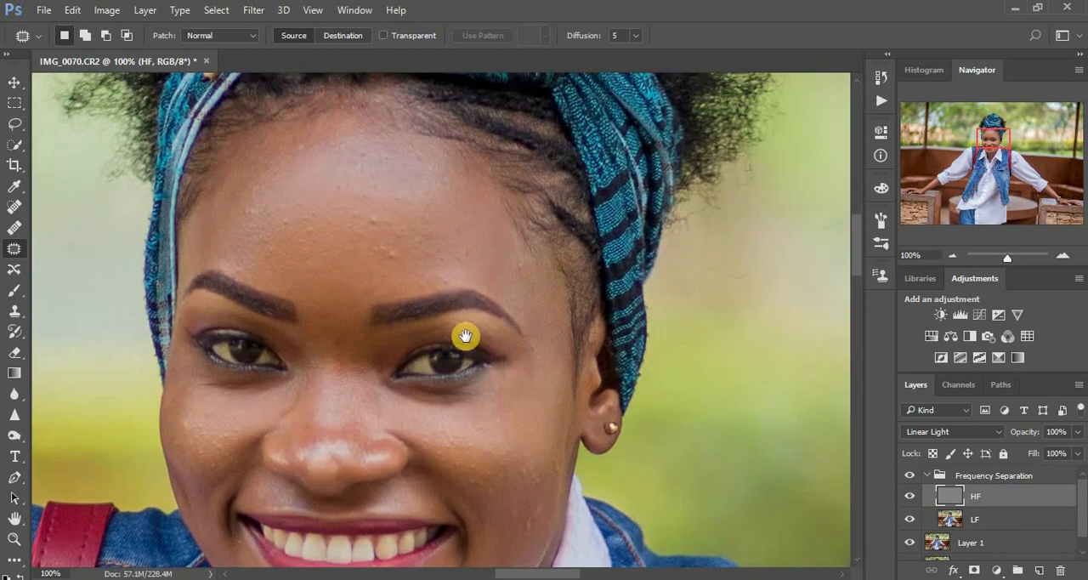
pyautogui.moveTo(471, 416); pyautogui.dragTo(476, 499)
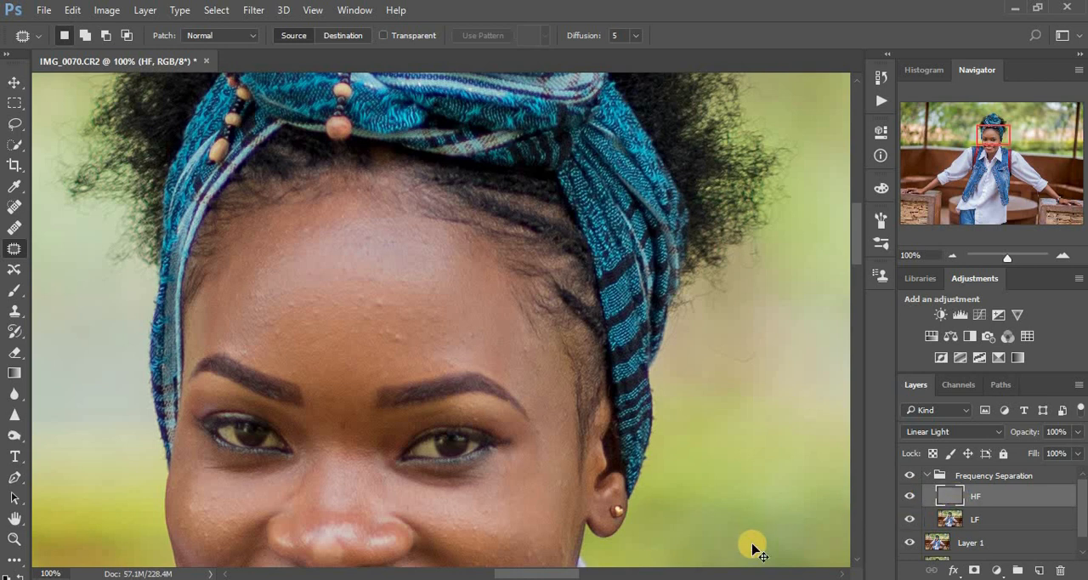
pyautogui.hotkey('ctrl', '+')
pyautogui.hotkey('ctrl', '+')
pyautogui.hotkey('ctrl', '-')
pyautogui.hotkey('ctrl', '-')
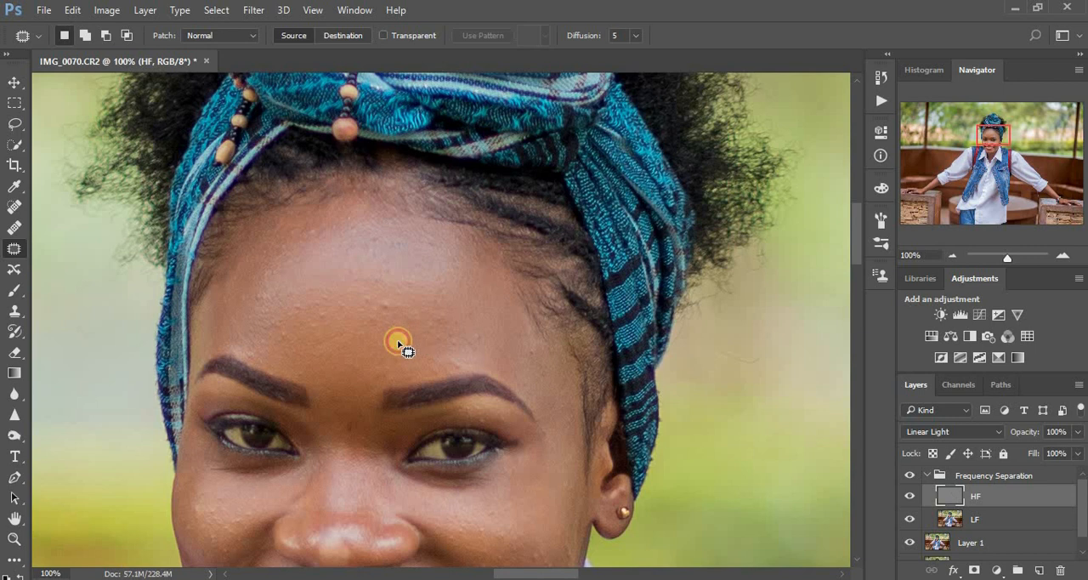
pyautogui.moveTo(399, 344)
pyautogui.mouseDown()
pyautogui.moveTo(417, 342)
pyautogui.moveTo(399, 354)
pyautogui.moveTo(386, 342)
pyautogui.moveTo(382, 356)
pyautogui.mouseUp()
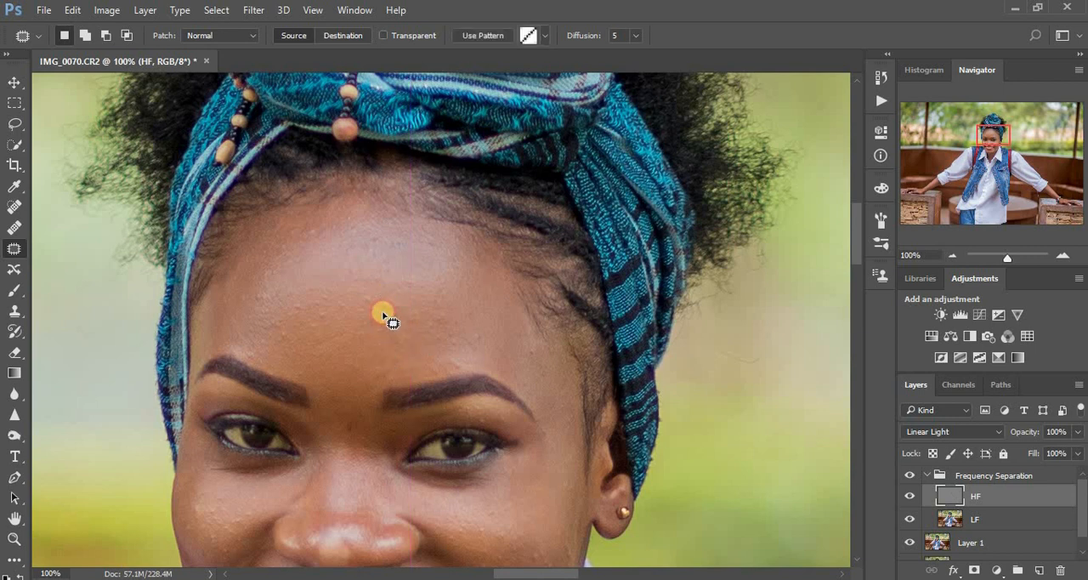
pyautogui.click(374, 304)
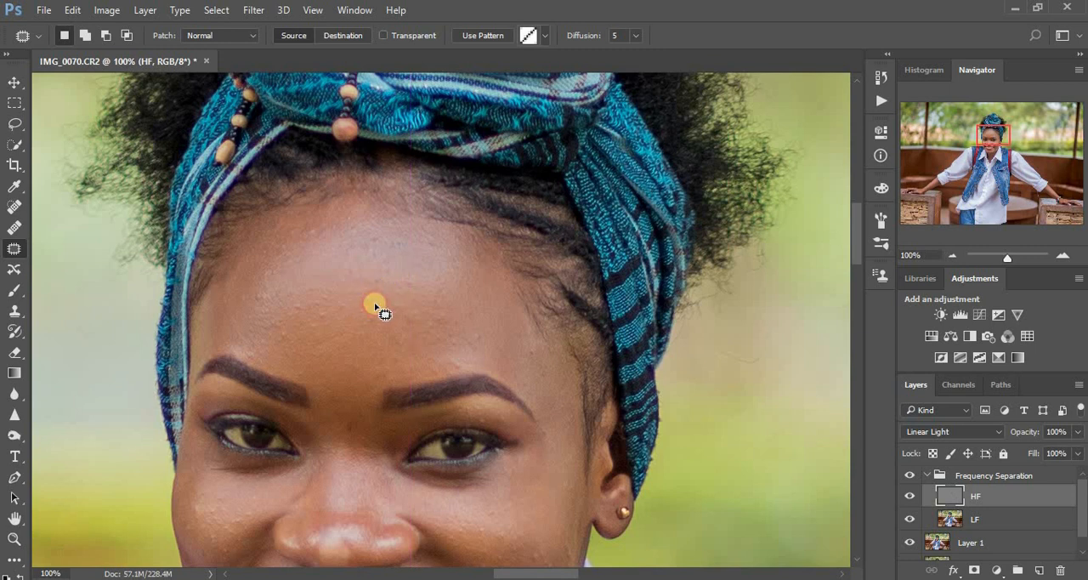
# Patch the remaining bumps across the forehead, from above the eyebrows up to the hairline, on the HF layer
pyautogui.moveTo(374, 303); pyautogui.dragTo(372, 340)
pyautogui.moveTo(250, 296)
pyautogui.mouseDown()
pyautogui.moveTo(291, 304)
pyautogui.moveTo(300, 286)
pyautogui.moveTo(293, 324)
pyautogui.moveTo(274, 336)
pyautogui.moveTo(300, 339)
pyautogui.mouseUp()
pyautogui.moveTo(374, 310)
pyautogui.mouseDown()
pyautogui.moveTo(384, 306)
pyautogui.moveTo(378, 320)
pyautogui.mouseUp()
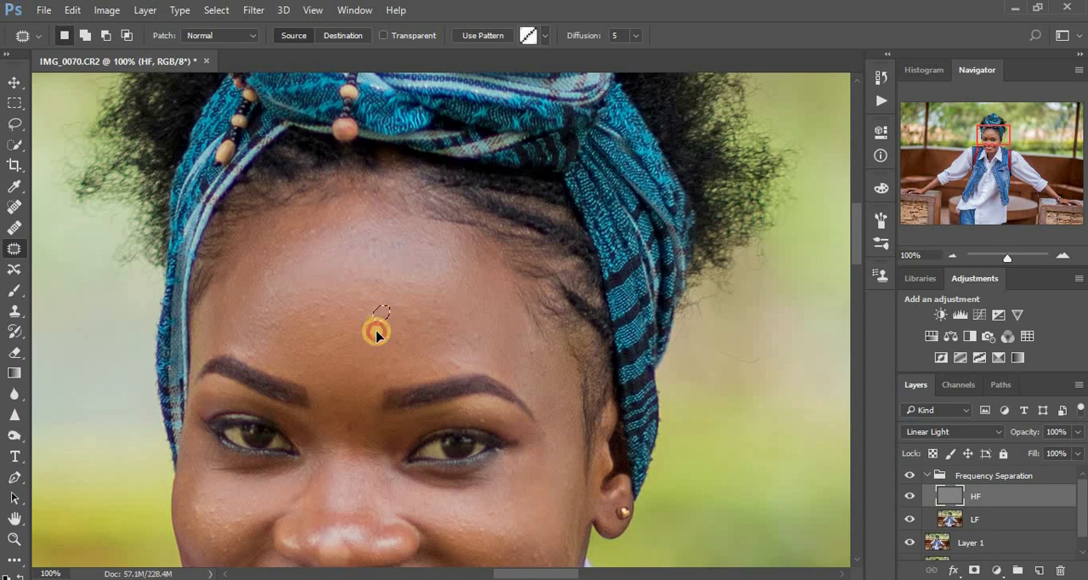
pyautogui.moveTo(470, 342)
pyautogui.mouseDown()
pyautogui.moveTo(493, 331)
pyautogui.moveTo(488, 312)
pyautogui.mouseUp()
pyautogui.moveTo(530, 344); pyautogui.dragTo(535, 347)
pyautogui.moveTo(535, 352)
pyautogui.mouseDown()
pyautogui.moveTo(477, 341)
pyautogui.moveTo(373, 236)
pyautogui.moveTo(368, 244)
pyautogui.moveTo(381, 244)
pyautogui.moveTo(381, 229)
pyautogui.moveTo(430, 252)
pyautogui.mouseUp()
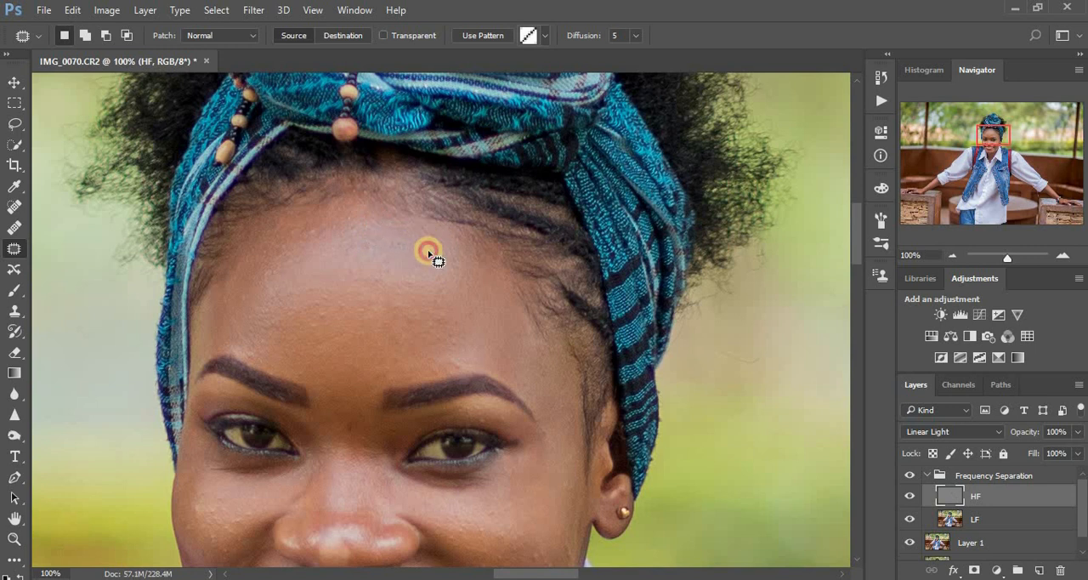
pyautogui.click(328, 236)
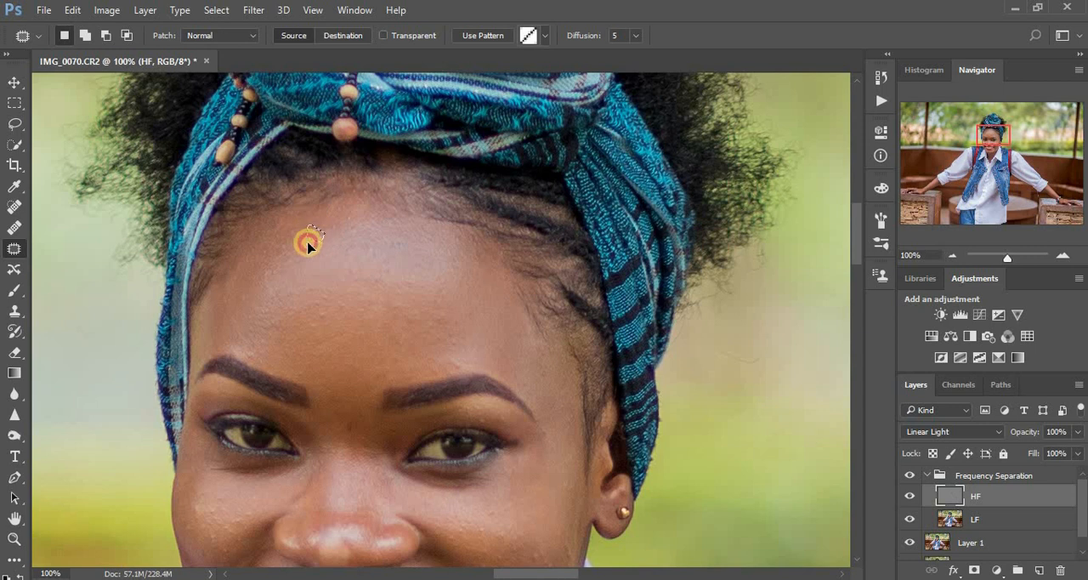
pyautogui.moveTo(309, 246); pyautogui.dragTo(308, 248)
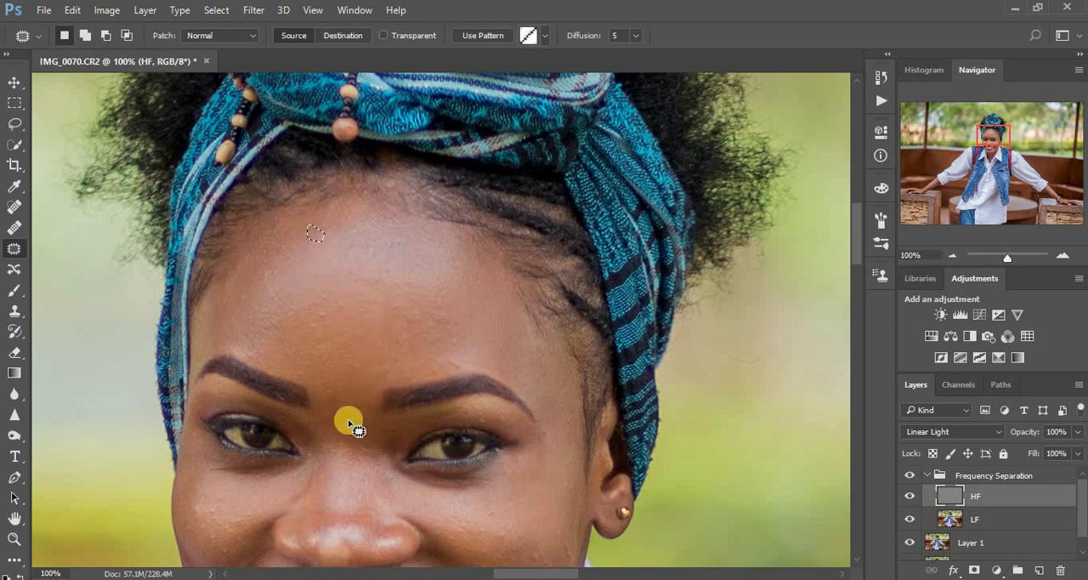
# Patch the spots on the nose bridge and the cheek on the photo's right side
pyautogui.moveTo(349, 423); pyautogui.dragTo(352, 425)
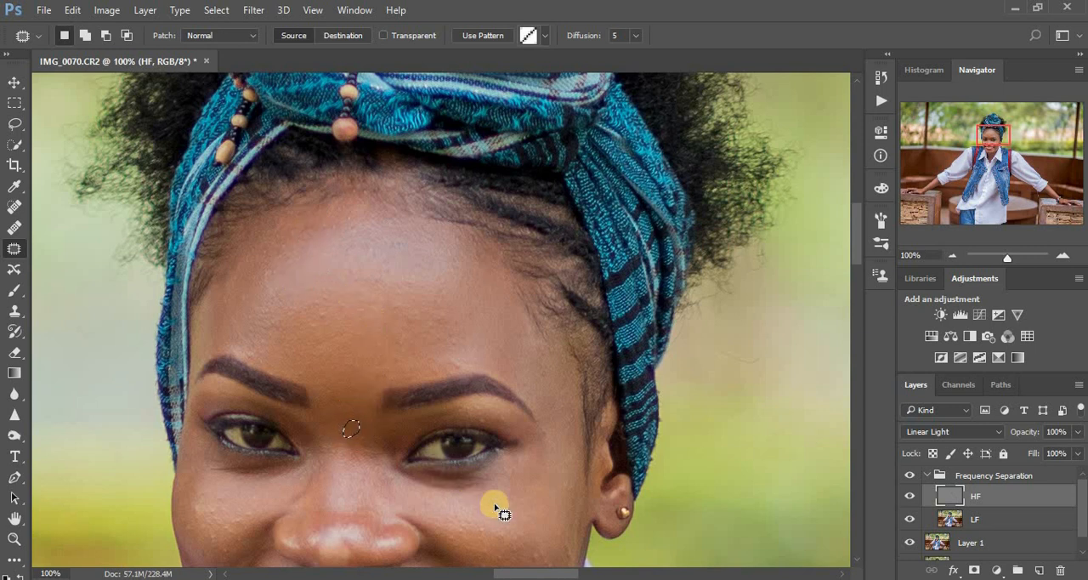
pyautogui.moveTo(481, 432); pyautogui.dragTo(476, 375)
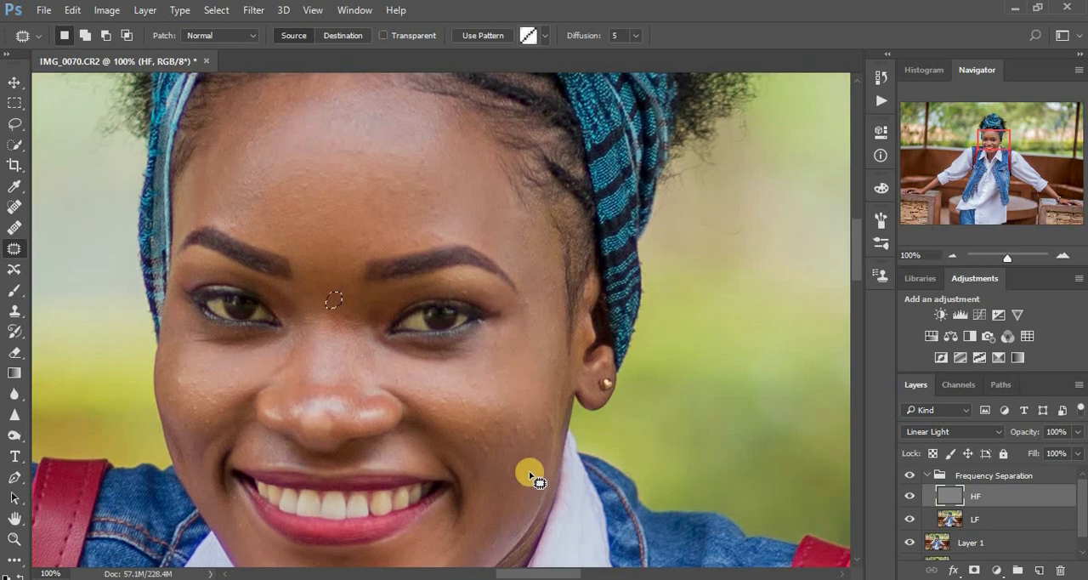
pyautogui.moveTo(525, 473)
pyautogui.mouseDown()
pyautogui.moveTo(537, 486)
pyautogui.moveTo(512, 464)
pyautogui.moveTo(509, 479)
pyautogui.moveTo(545, 465)
pyautogui.mouseUp()
pyautogui.moveTo(514, 425)
pyautogui.mouseDown()
pyautogui.moveTo(544, 427)
pyautogui.moveTo(546, 409)
pyautogui.moveTo(546, 429)
pyautogui.moveTo(558, 424)
pyautogui.moveTo(539, 411)
pyautogui.moveTo(526, 436)
pyautogui.moveTo(536, 443)
pyautogui.moveTo(538, 424)
pyautogui.moveTo(482, 448)
pyautogui.moveTo(497, 459)
pyautogui.moveTo(469, 433)
pyautogui.mouseUp()
pyautogui.click(509, 444)
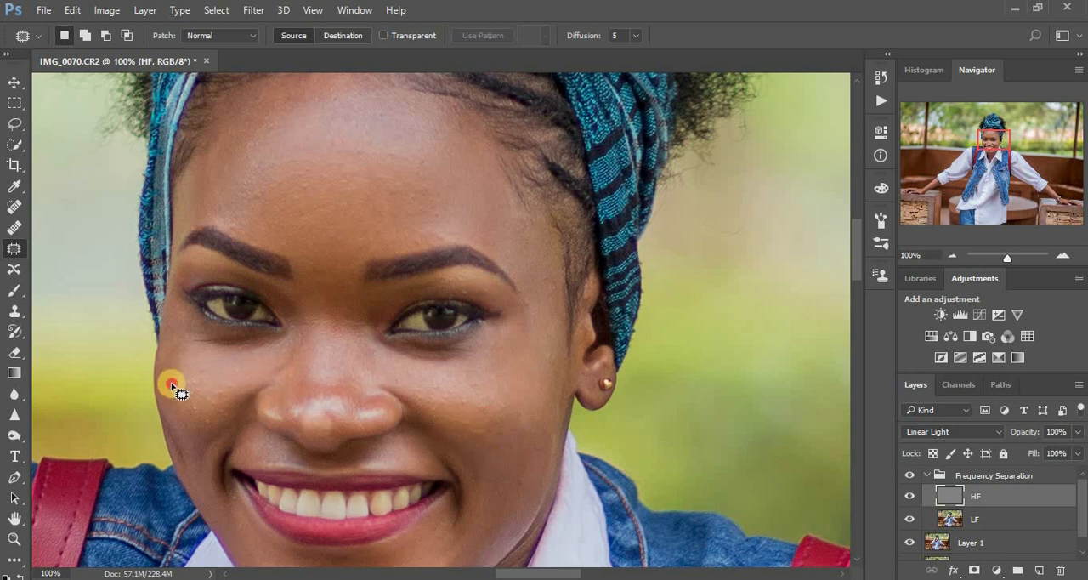
# Patch the blemishes on the photo-left cheek, the chin and the photo-right cheek, and clear the selection
pyautogui.moveTo(180, 380)
pyautogui.mouseDown()
pyautogui.moveTo(181, 366)
pyautogui.moveTo(209, 373)
pyautogui.moveTo(217, 391)
pyautogui.moveTo(238, 384)
pyautogui.moveTo(209, 413)
pyautogui.moveTo(217, 420)
pyautogui.moveTo(171, 392)
pyautogui.moveTo(180, 409)
pyautogui.mouseUp()
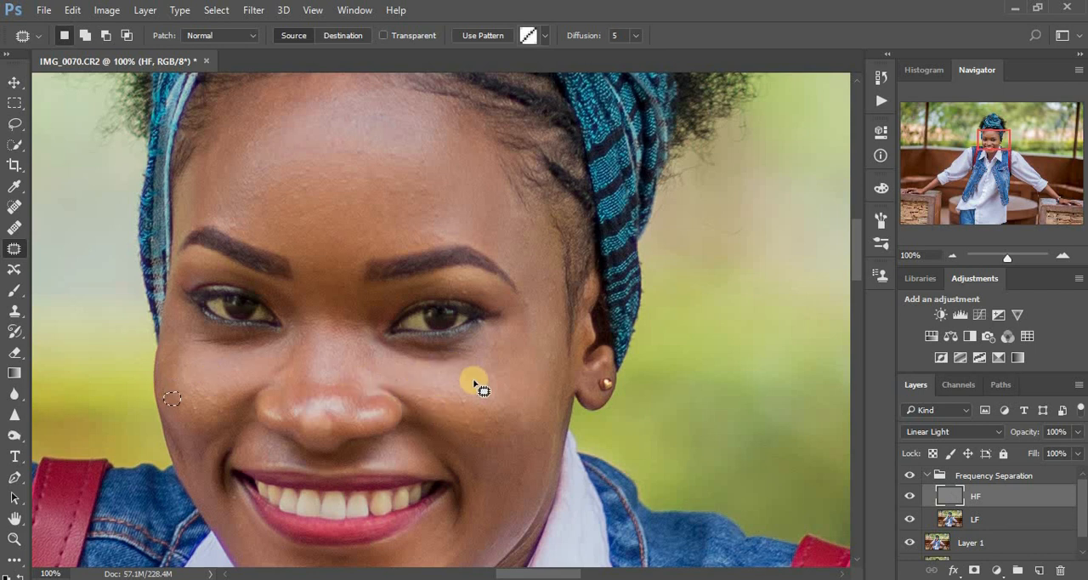
pyautogui.scroll(-2, 477, 389)
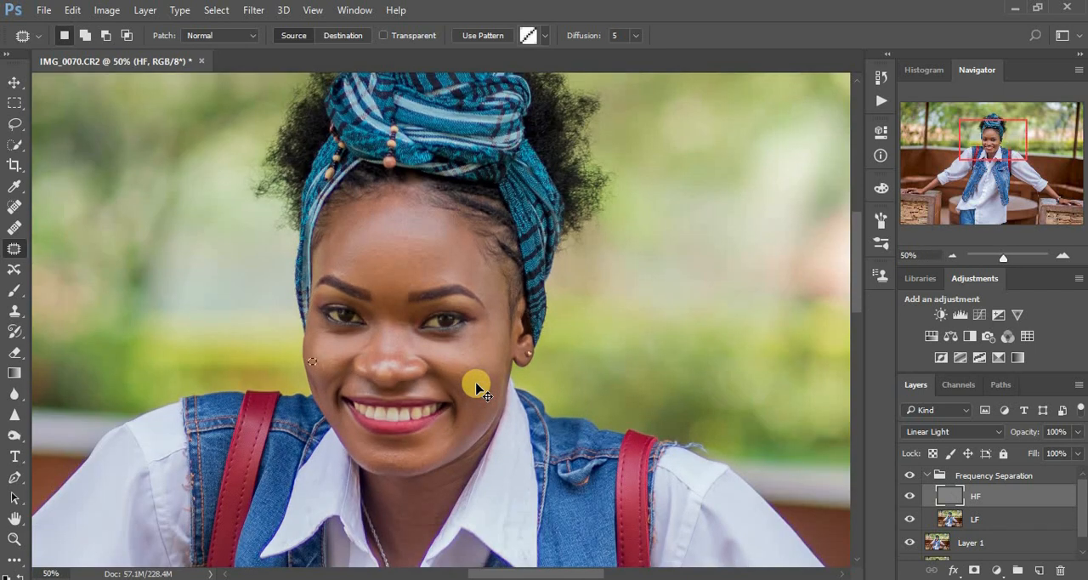
pyautogui.scroll(1, 477, 389)
pyautogui.scroll(1, 476, 389)
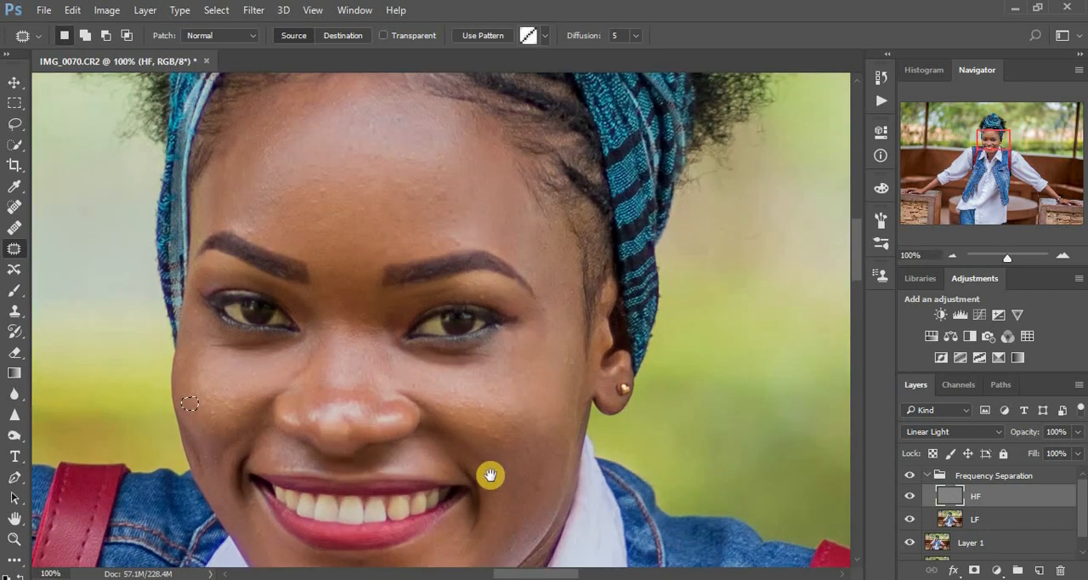
pyautogui.moveTo(490, 474); pyautogui.dragTo(493, 316)
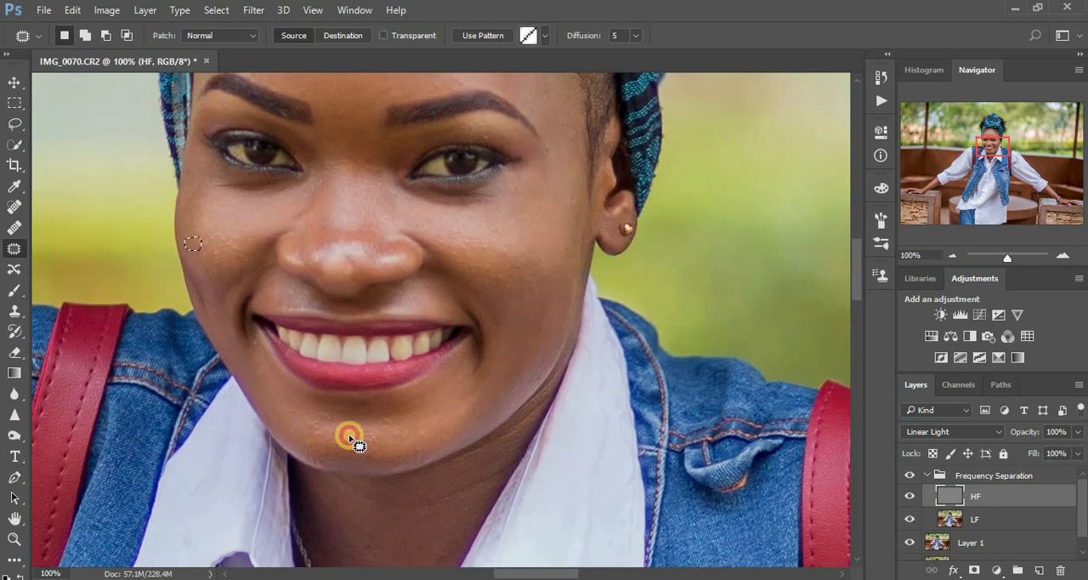
pyautogui.moveTo(349, 438)
pyautogui.mouseDown()
pyautogui.moveTo(368, 428)
pyautogui.moveTo(427, 451)
pyautogui.moveTo(353, 442)
pyautogui.moveTo(359, 456)
pyautogui.moveTo(406, 395)
pyautogui.mouseUp()
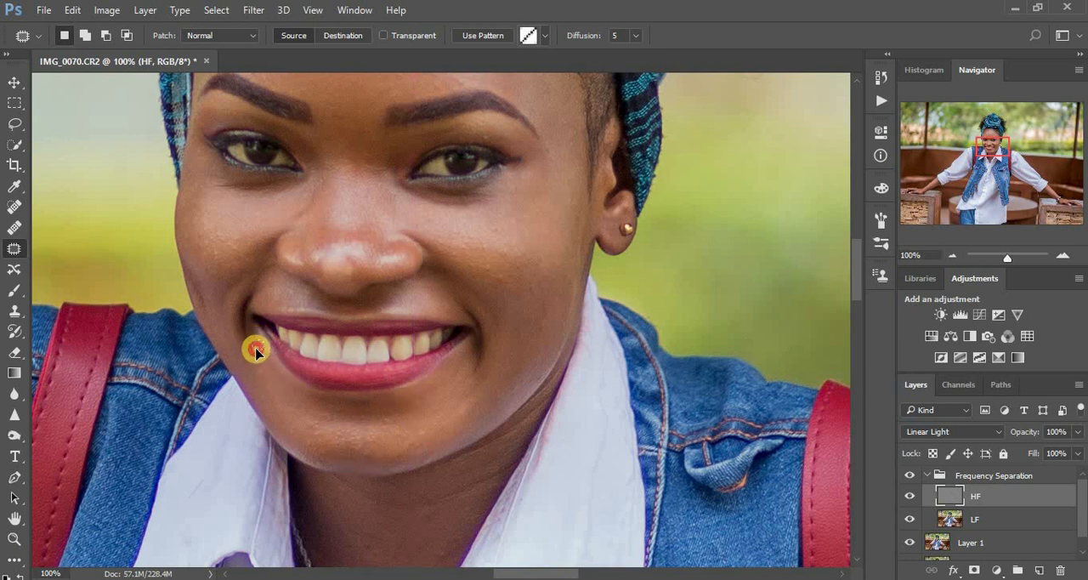
pyautogui.moveTo(494, 261)
pyautogui.mouseDown()
pyautogui.moveTo(480, 272)
pyautogui.moveTo(493, 265)
pyautogui.moveTo(505, 280)
pyautogui.mouseUp()
pyautogui.hotkey('ctrl', '-')
pyautogui.hotkey('ctrl', '-')
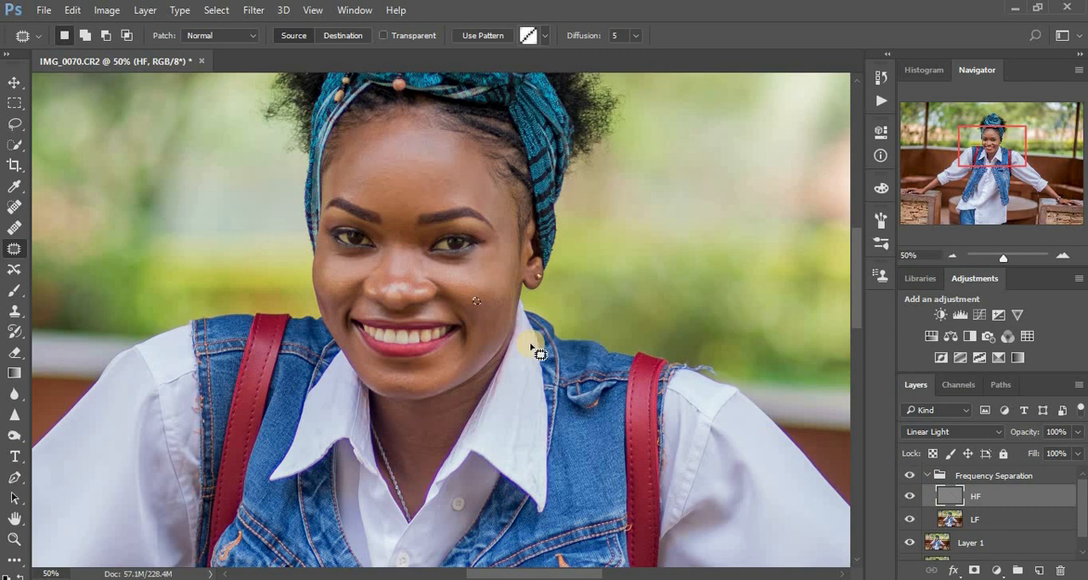
pyautogui.click(491, 346)
pyautogui.click(560, 374)
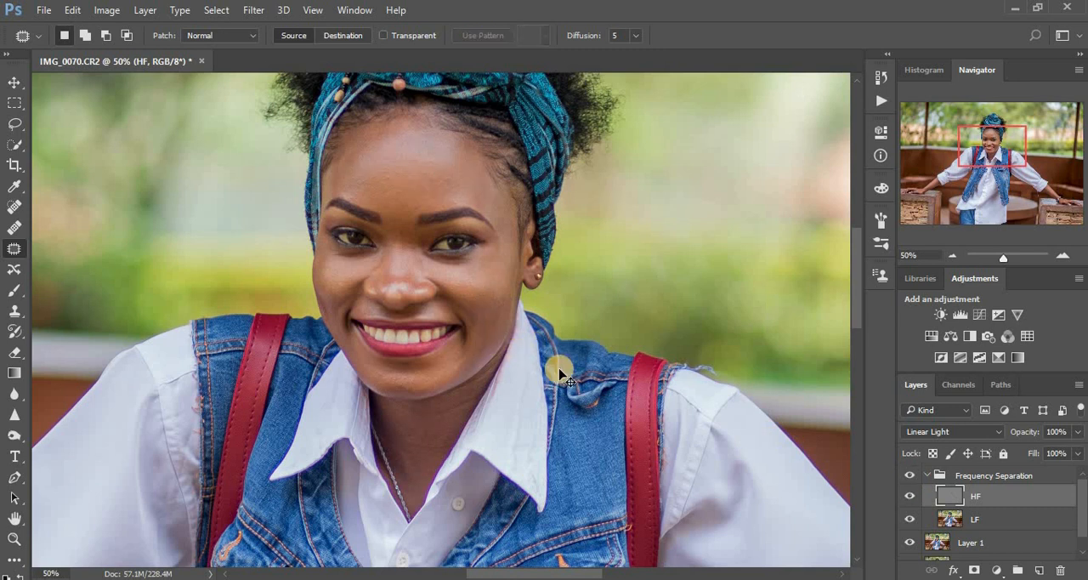
pyautogui.hotkey('ctrl', '-')
pyautogui.hotkey('ctrl', '-')
pyautogui.hotkey('ctrl', '-')
pyautogui.hotkey('ctrl', '-')
pyautogui.hotkey('ctrl', '+')
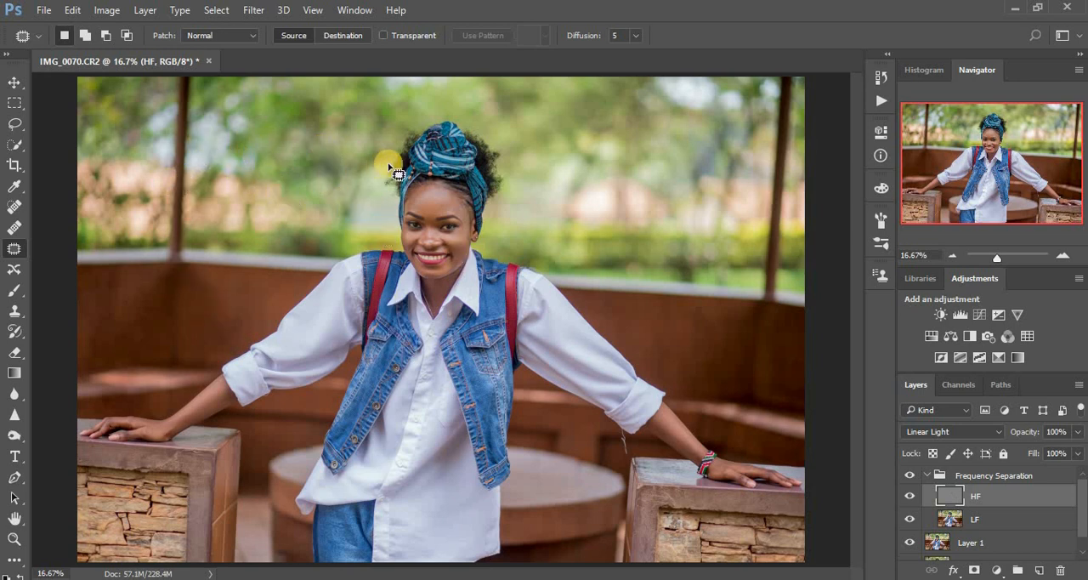
pyautogui.click(625, 291)
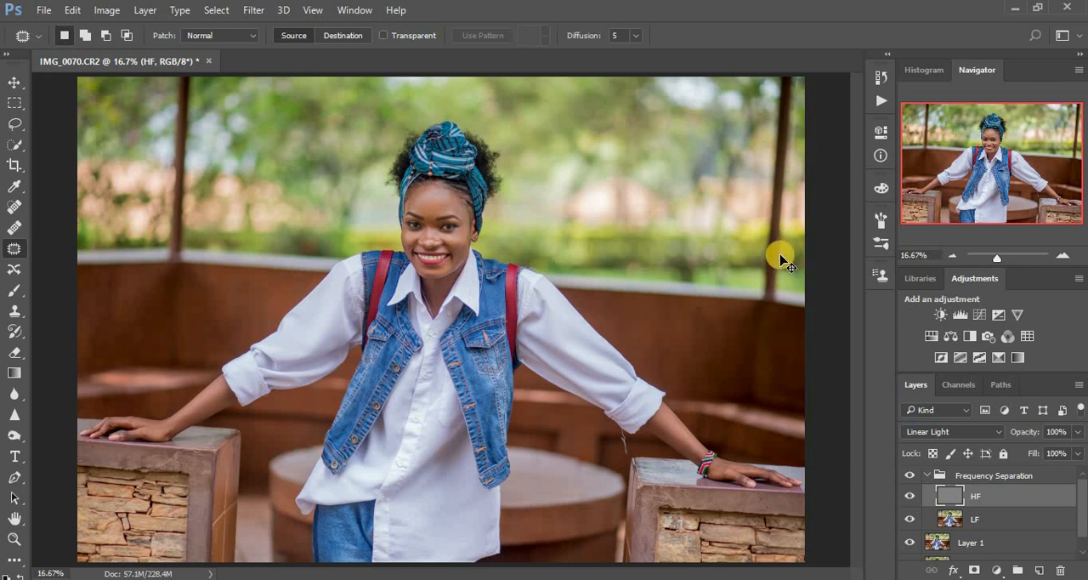
pyautogui.hotkey('ctrl', '+')
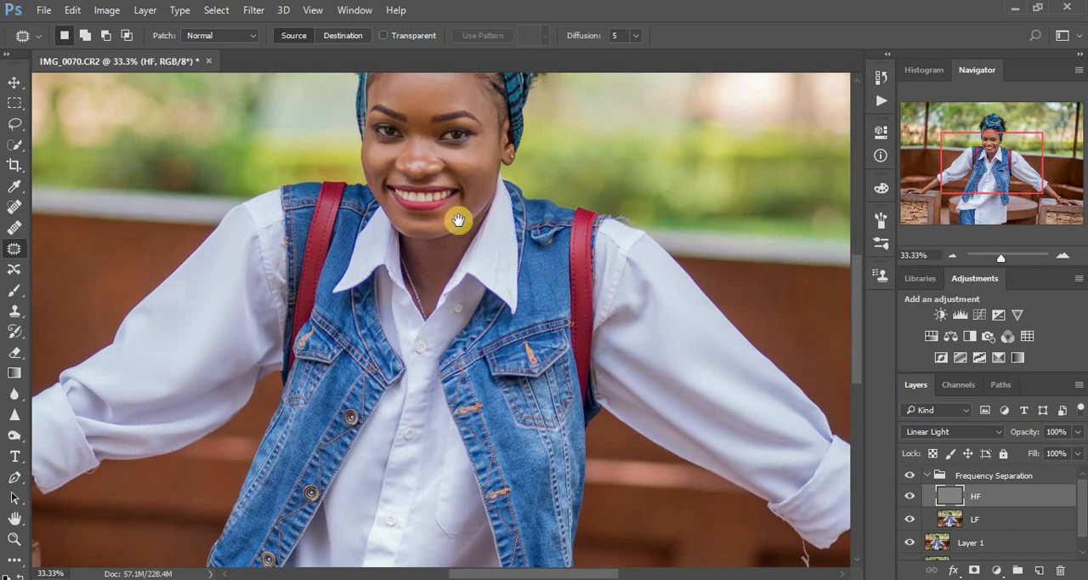
pyautogui.moveTo(458, 220); pyautogui.dragTo(207, 330)
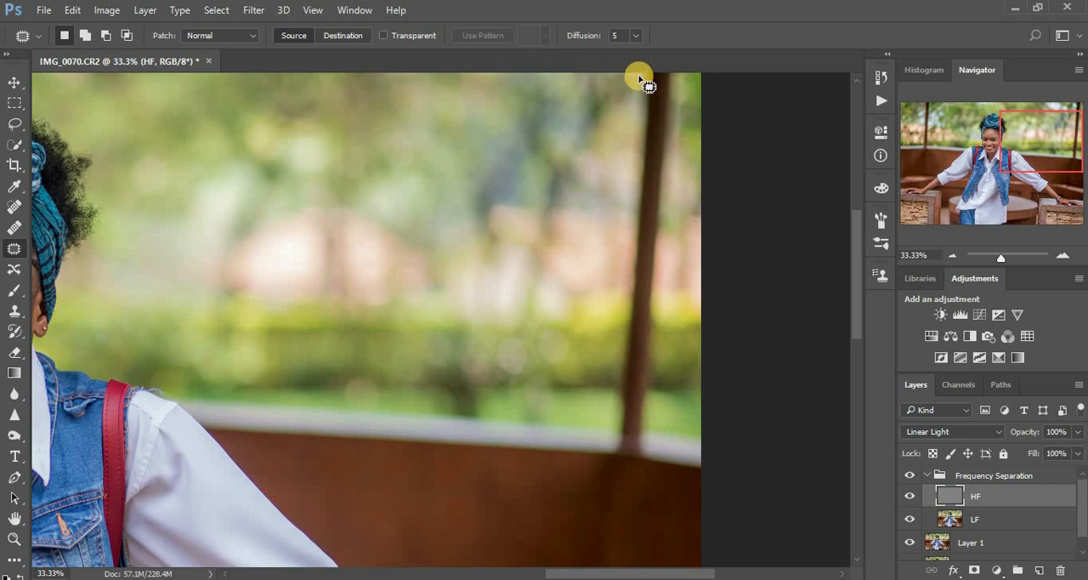
pyautogui.moveTo(633, 104)
pyautogui.mouseDown()
pyautogui.moveTo(621, 230)
pyautogui.moveTo(629, 320)
pyautogui.moveTo(615, 423)
pyautogui.mouseUp()
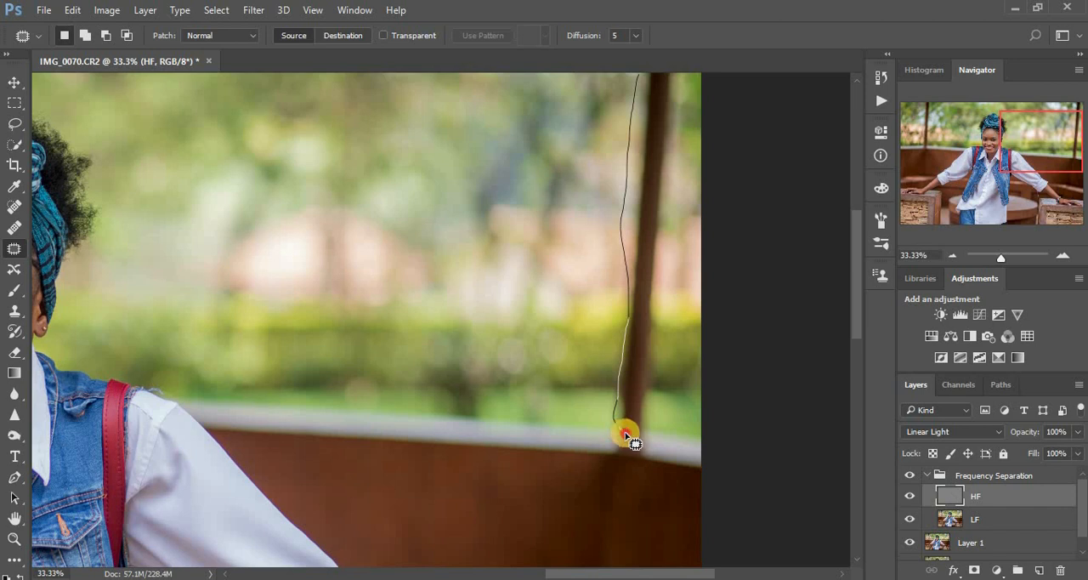
pyautogui.moveTo(645, 435)
pyautogui.mouseDown()
pyautogui.moveTo(656, 230)
pyautogui.moveTo(685, 76)
pyautogui.moveTo(660, 59)
pyautogui.moveTo(651, 107)
pyautogui.moveTo(580, 106)
pyautogui.moveTo(655, 150)
pyautogui.moveTo(593, 142)
pyautogui.moveTo(646, 141)
pyautogui.mouseUp()
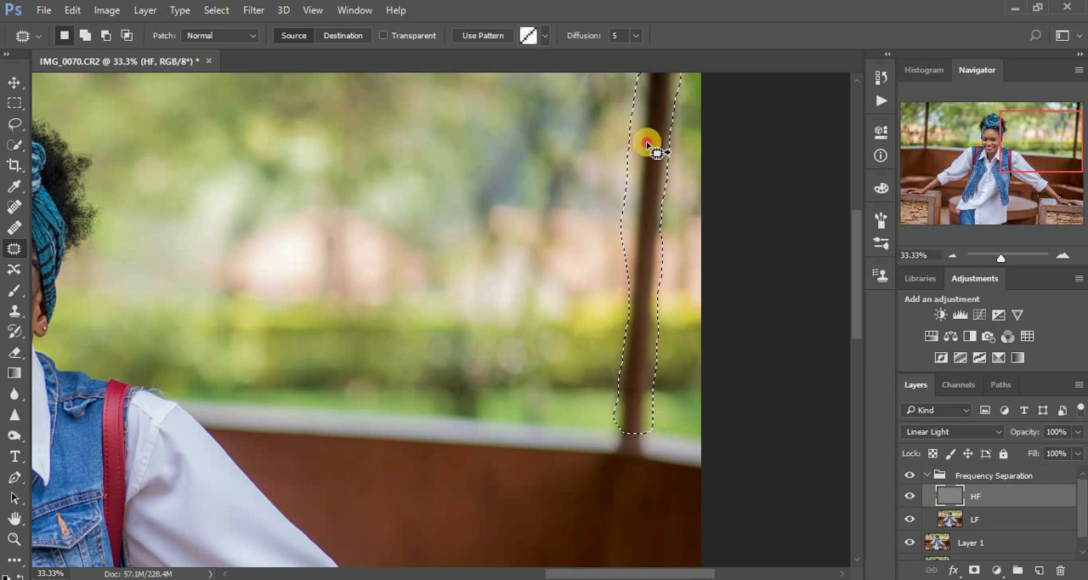
pyautogui.click(685, 186)
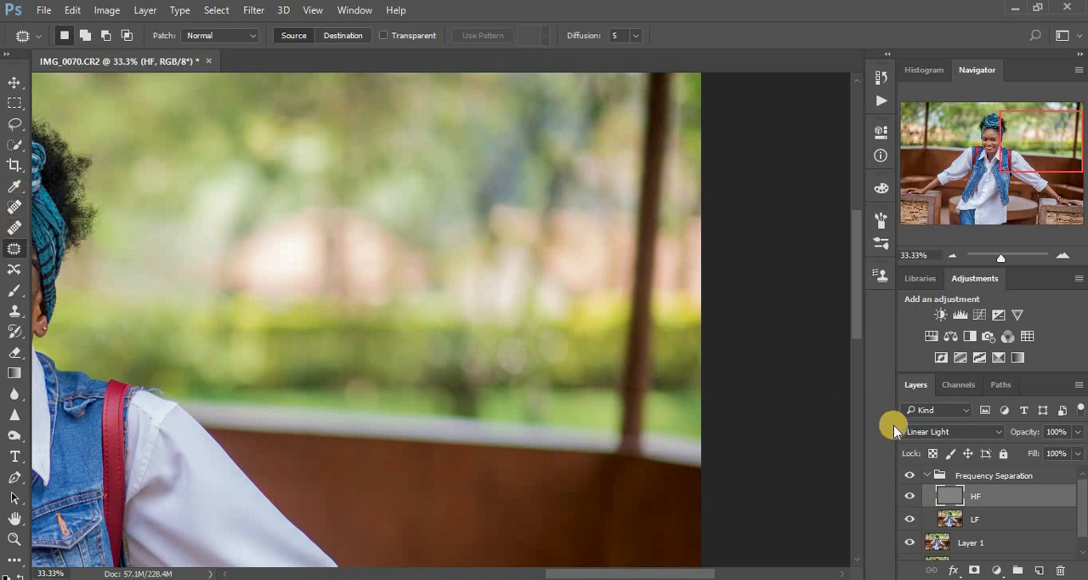
# Stamp all visible layers into a new layer above the collapsed Frequency Separation group and duplicate the stamped layer
pyautogui.click(929, 475)
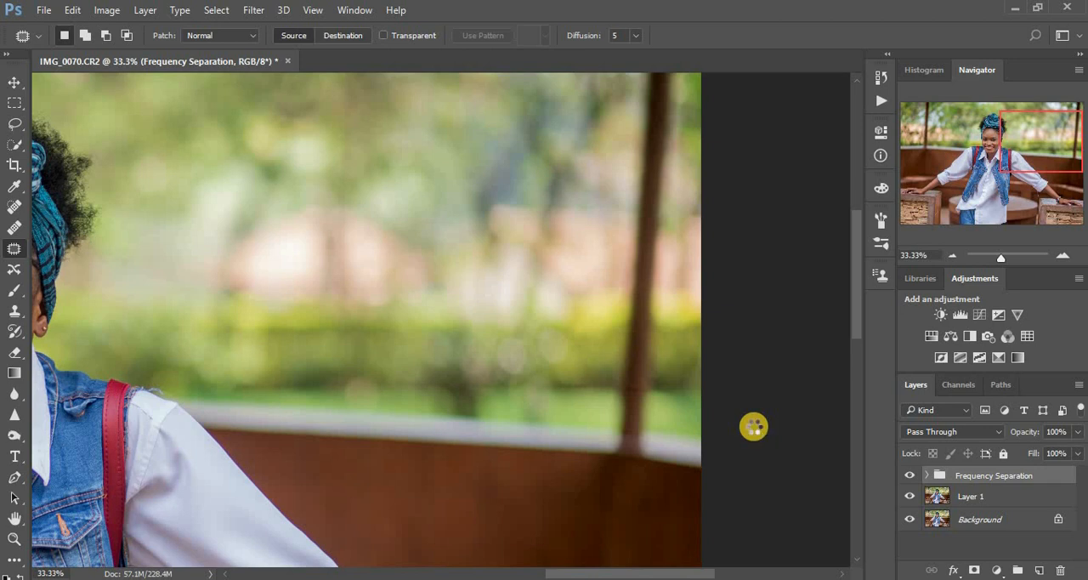
pyautogui.hotkey('ctrl', 'shift', 'alt', 'n')
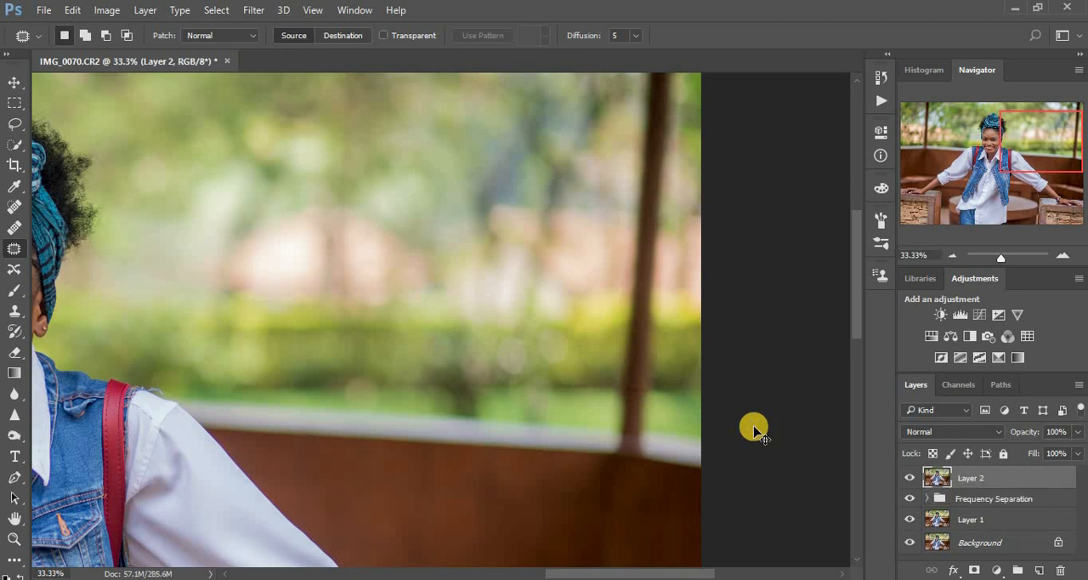
pyautogui.hotkey('ctrl', 'j')
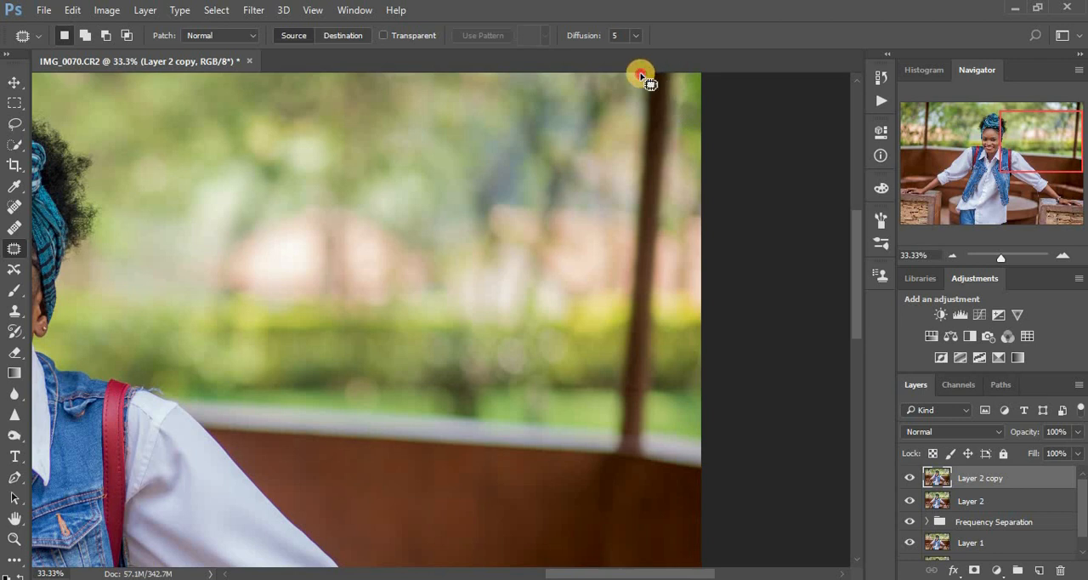
# Patch the pole near the photo's right edge with neighbouring background, section by section from its top down to the wall, and clear the selection
pyautogui.moveTo(648, 84)
pyautogui.mouseDown()
pyautogui.moveTo(634, 155)
pyautogui.moveTo(657, 185)
pyautogui.moveTo(689, 119)
pyautogui.moveTo(684, 62)
pyautogui.moveTo(617, 109)
pyautogui.mouseUp()
pyautogui.hotkey('ctrl', 'd')
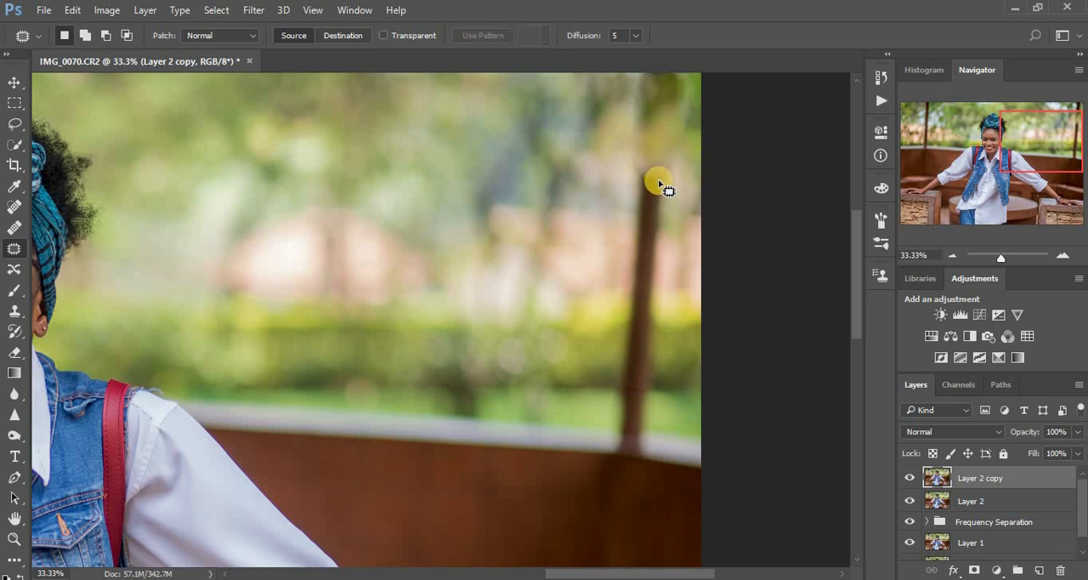
pyautogui.moveTo(654, 158)
pyautogui.mouseDown()
pyautogui.moveTo(634, 218)
pyautogui.moveTo(627, 311)
pyautogui.moveTo(661, 250)
pyautogui.moveTo(671, 175)
pyautogui.moveTo(655, 199)
pyautogui.moveTo(613, 208)
pyautogui.mouseUp()
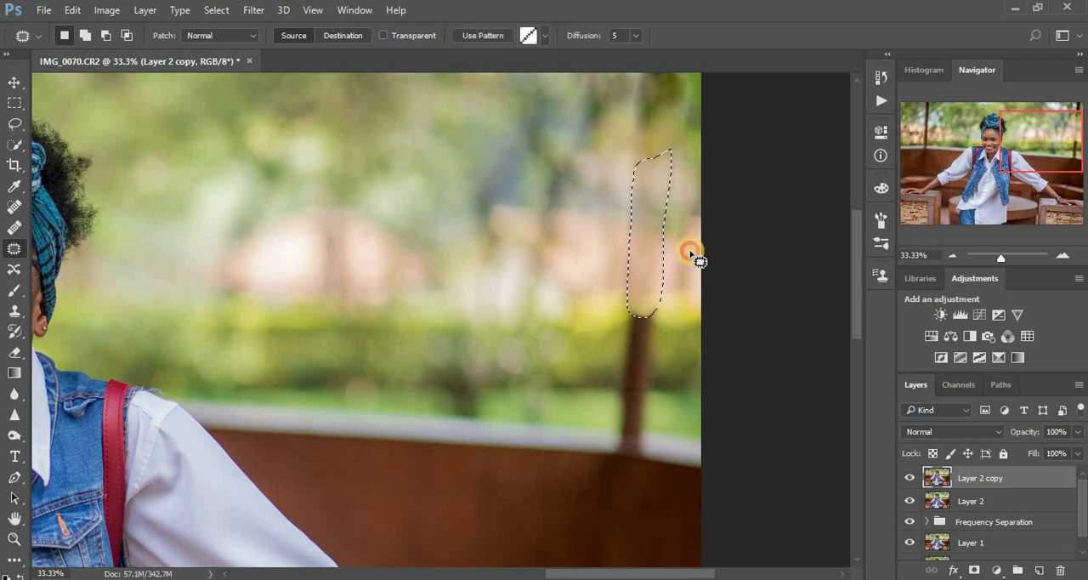
pyautogui.click(640, 322)
pyautogui.moveTo(626, 301)
pyautogui.mouseDown()
pyautogui.moveTo(611, 422)
pyautogui.moveTo(639, 433)
pyautogui.moveTo(661, 357)
pyautogui.moveTo(661, 295)
pyautogui.moveTo(644, 280)
pyautogui.mouseUp()
pyautogui.moveTo(636, 328); pyautogui.dragTo(566, 325)
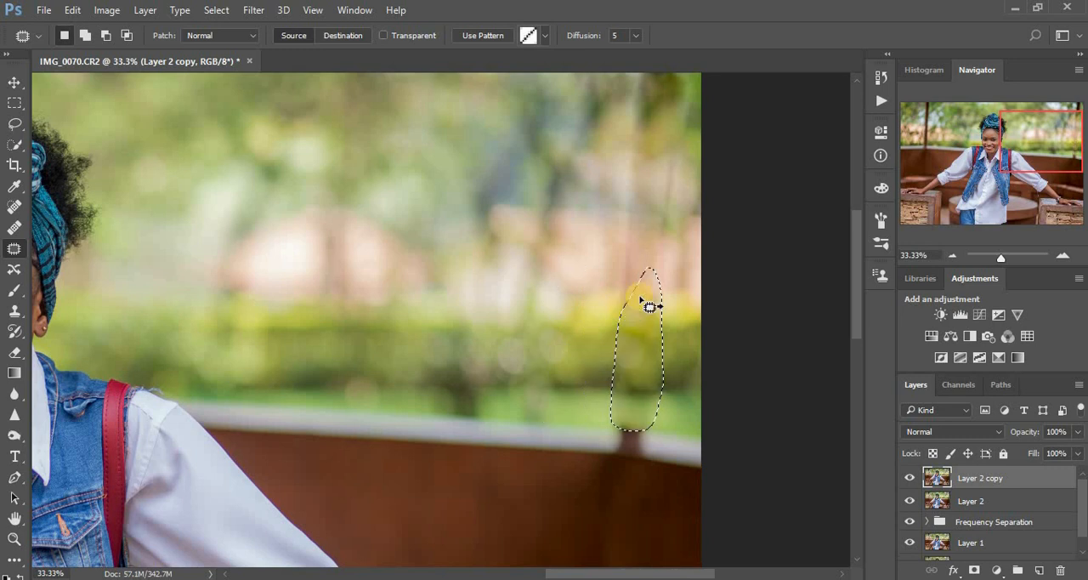
pyautogui.hotkey('ctrl', 'd')
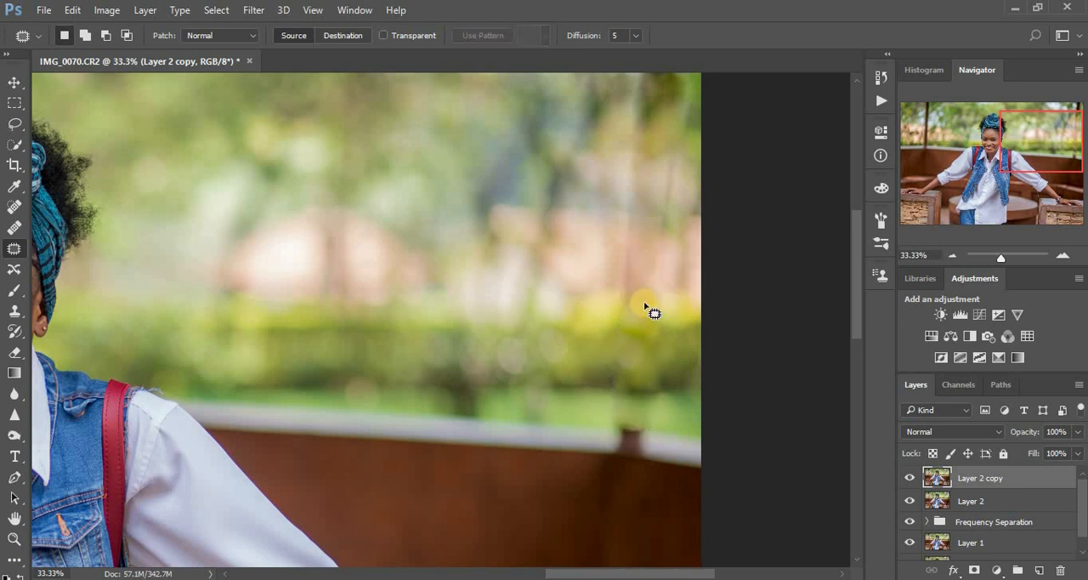
# Try to patch the faint vertical streak near the photo's right edge, revert that patch and clear the selection
pyautogui.moveTo(621, 231)
pyautogui.mouseDown()
pyautogui.moveTo(620, 304)
pyautogui.moveTo(634, 280)
pyautogui.moveTo(637, 209)
pyautogui.moveTo(624, 242)
pyautogui.moveTo(649, 259)
pyautogui.moveTo(657, 309)
pyautogui.moveTo(678, 289)
pyautogui.moveTo(673, 168)
pyautogui.mouseUp()
pyautogui.click(681, 243)
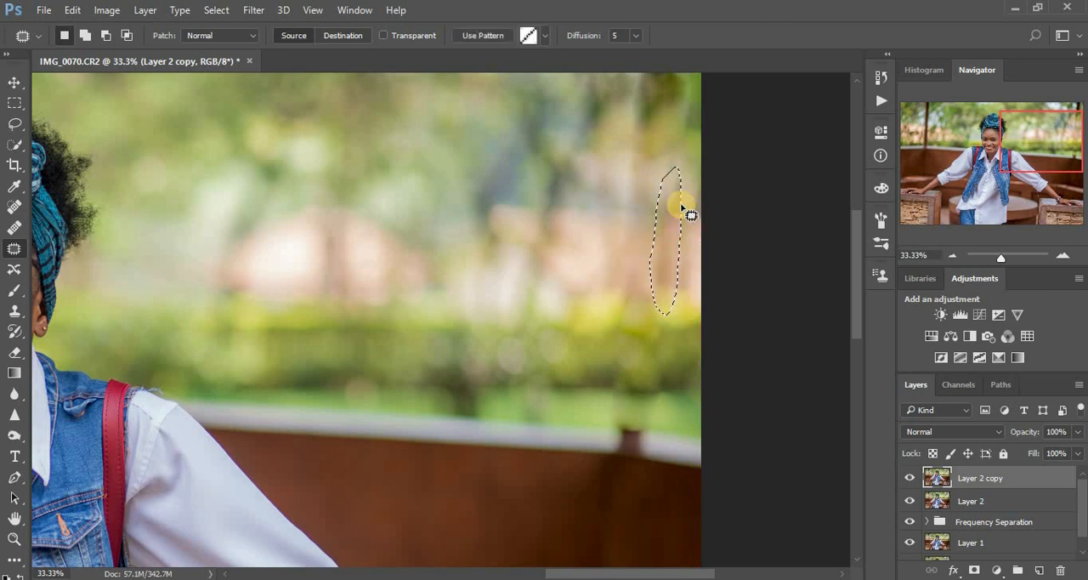
pyautogui.click(641, 163)
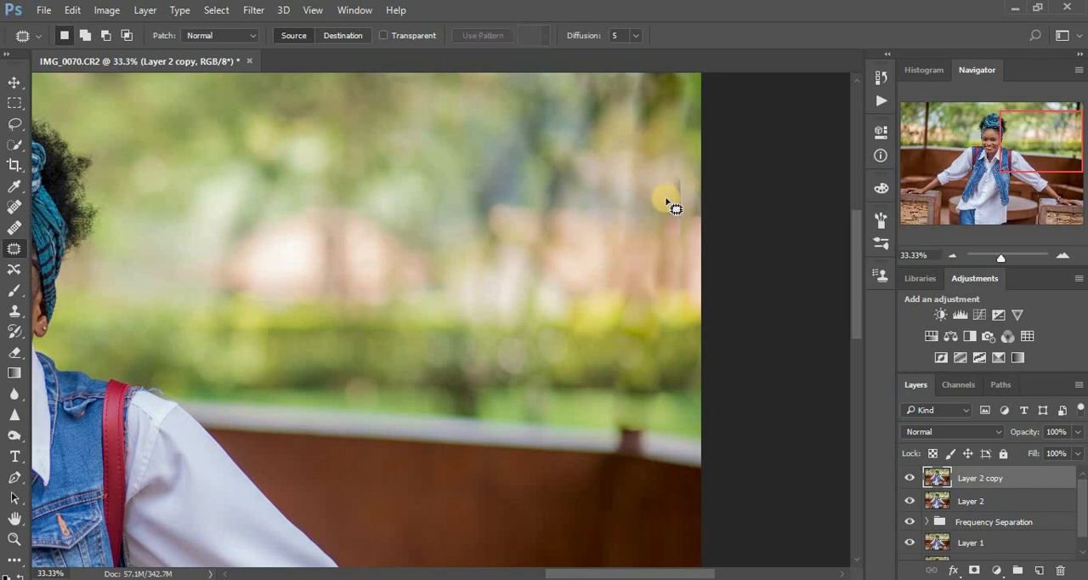
pyautogui.hotkey('ctrl', 'z')
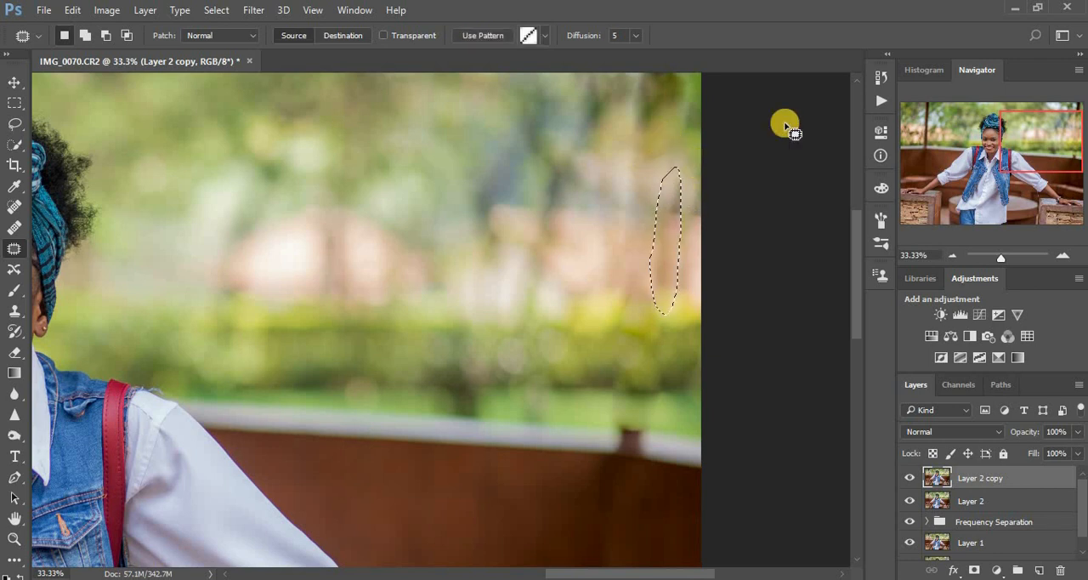
pyautogui.click(882, 77)
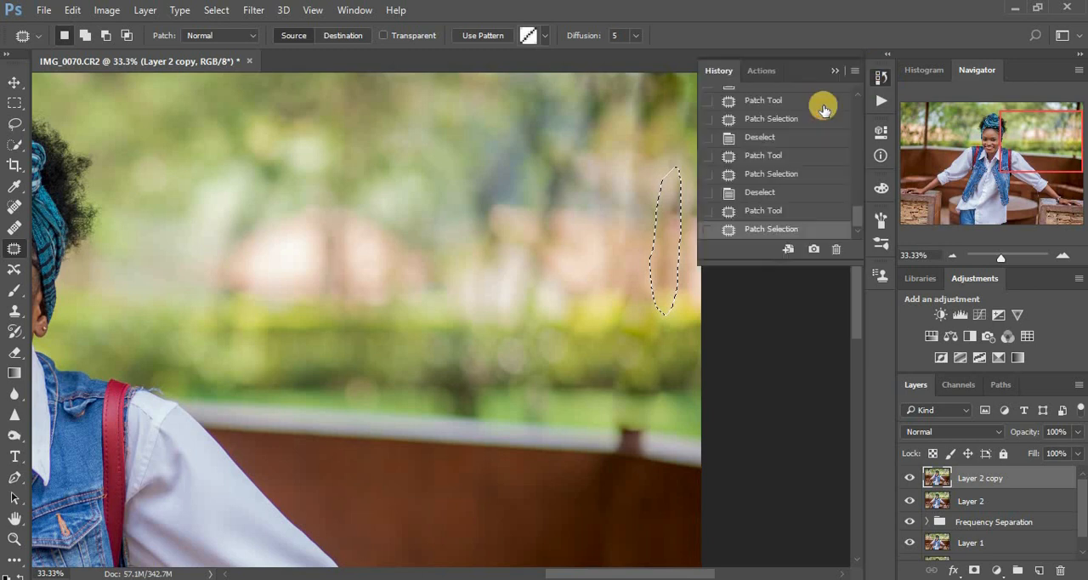
pyautogui.click(755, 213)
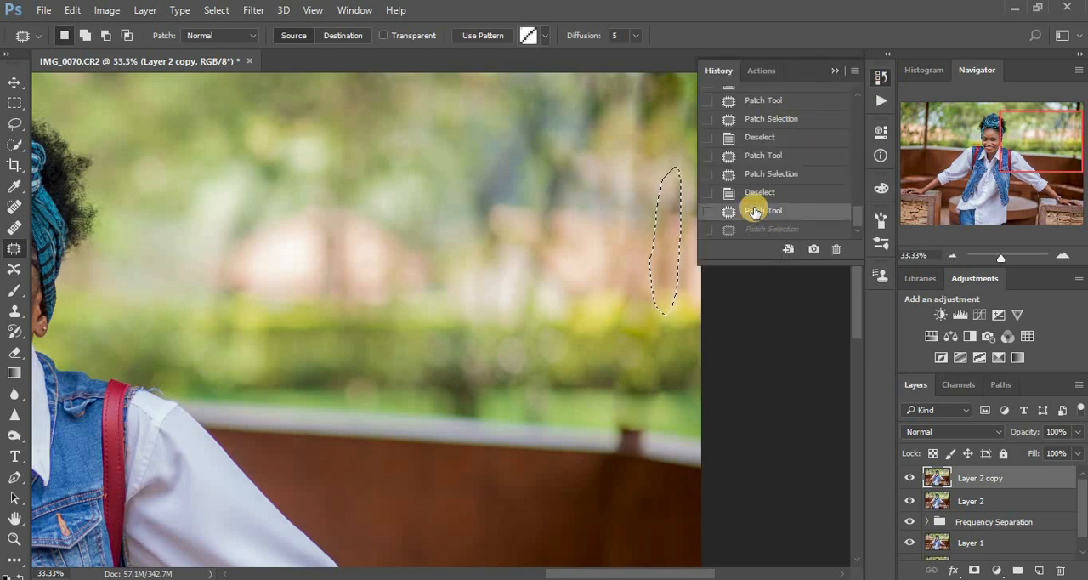
pyautogui.click(650, 183)
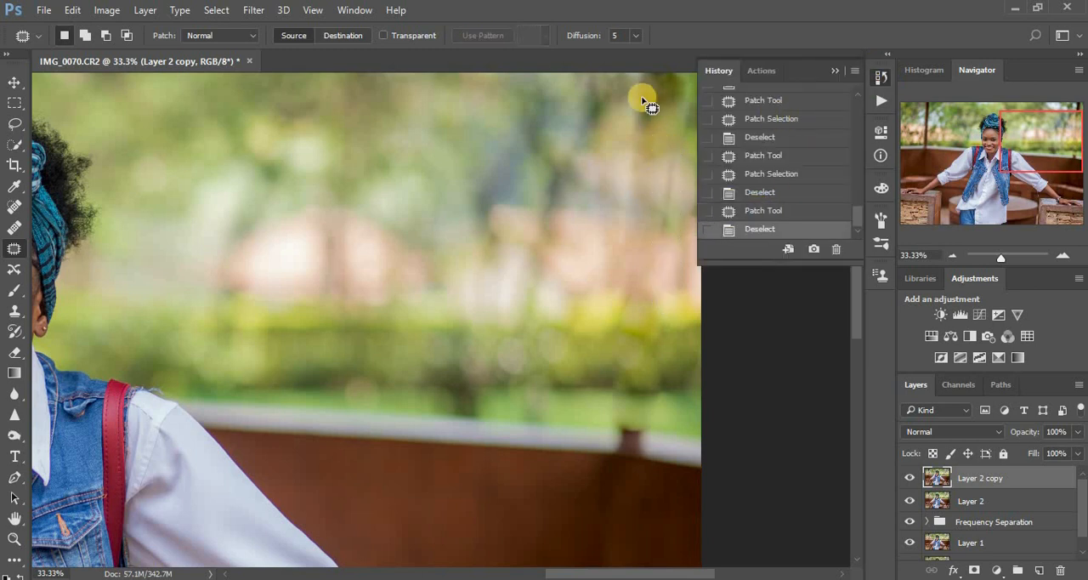
# Patch the leftover marks beside the upper end of the removed right pole and close the history list
pyautogui.moveTo(629, 74)
pyautogui.mouseDown()
pyautogui.moveTo(622, 129)
pyautogui.moveTo(633, 158)
pyautogui.moveTo(651, 71)
pyautogui.moveTo(631, 97)
pyautogui.moveTo(605, 87)
pyautogui.mouseUp()
pyautogui.click(680, 142)
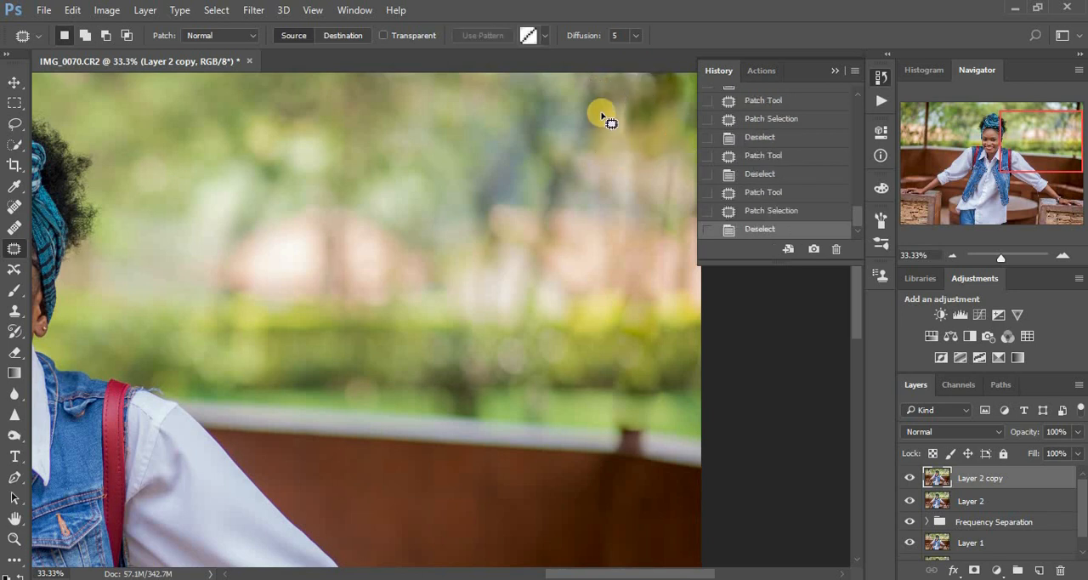
pyautogui.click(835, 71)
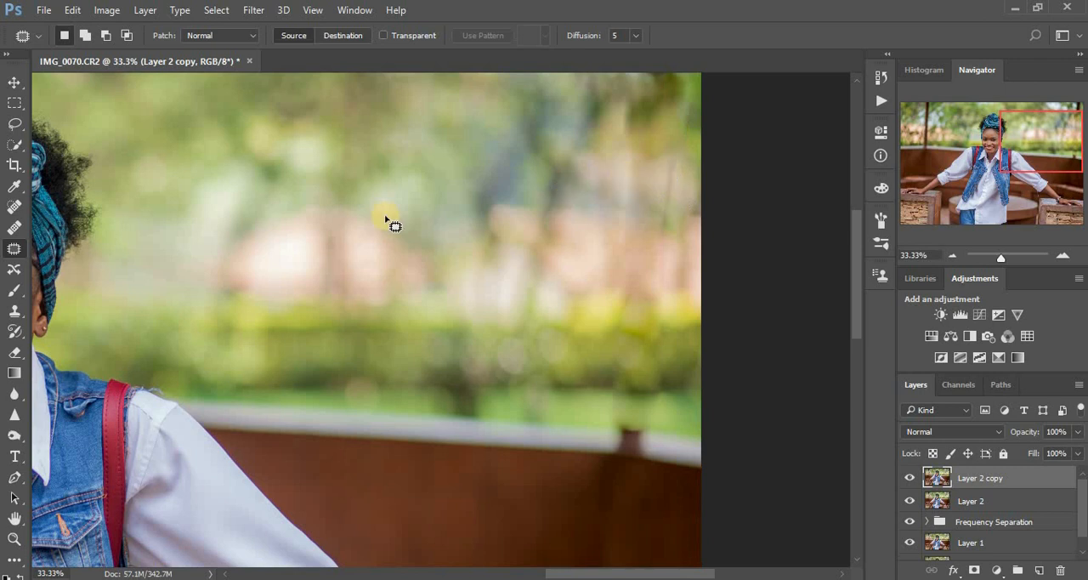
# Patch the pole in the photo's left background with nearby foliage, from its top down to the wall, and clear the selection
pyautogui.moveTo(278, 184); pyautogui.dragTo(571, 190)
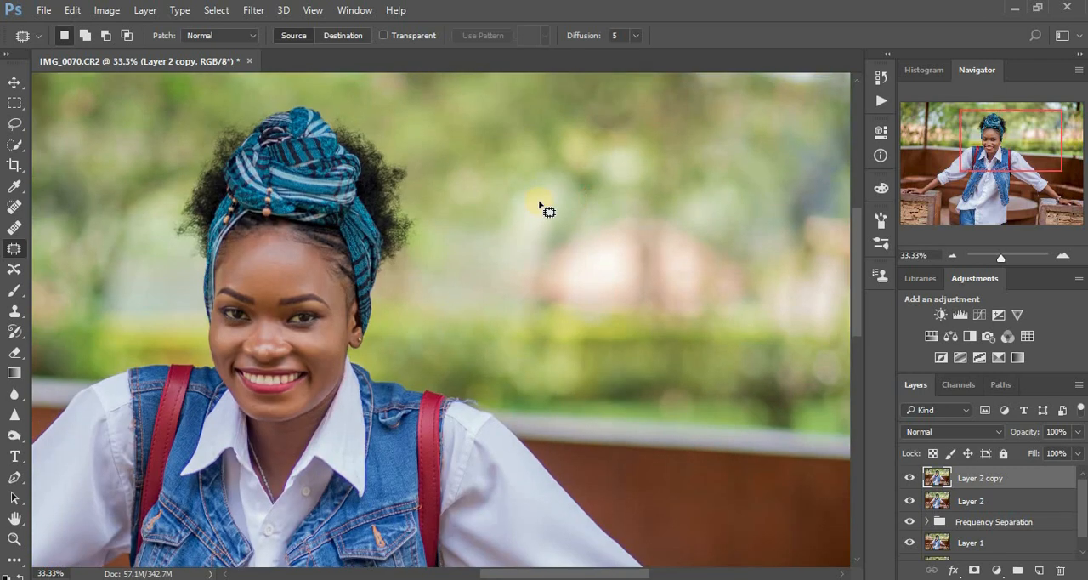
pyautogui.moveTo(379, 219); pyautogui.dragTo(515, 241)
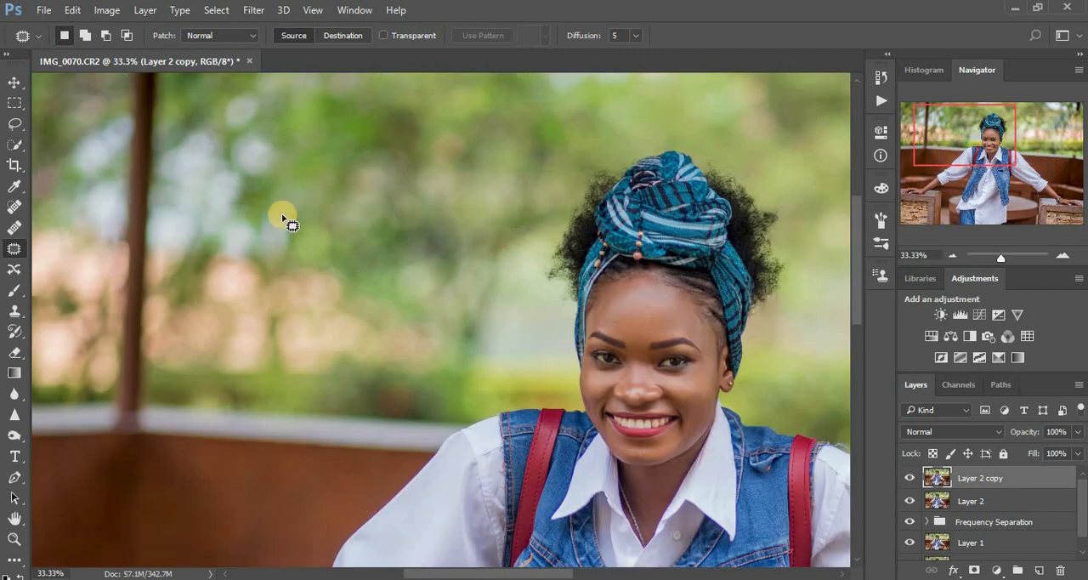
pyautogui.moveTo(224, 200); pyautogui.dragTo(368, 294)
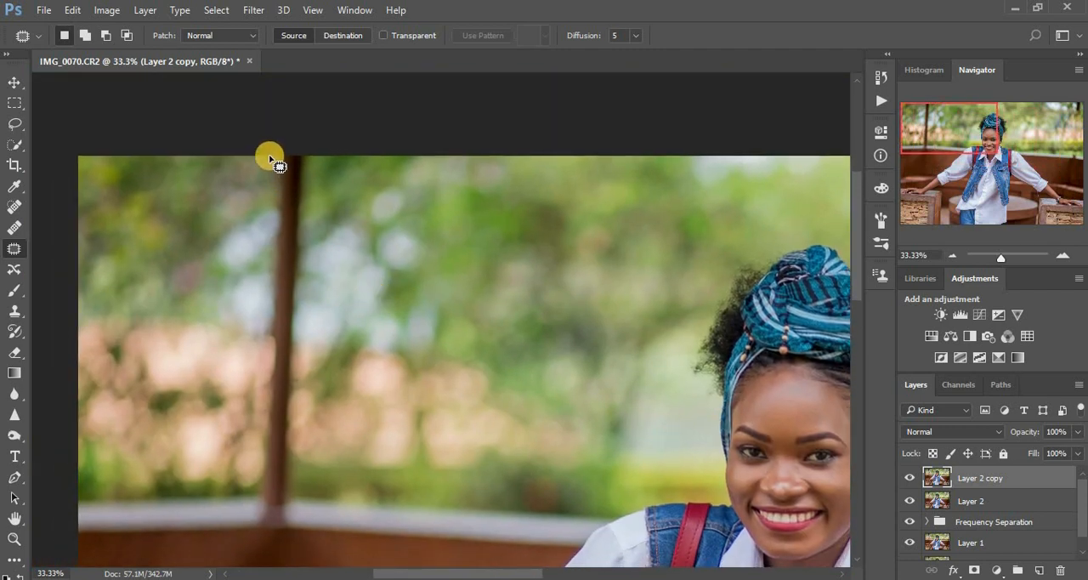
pyautogui.moveTo(269, 159)
pyautogui.mouseDown()
pyautogui.moveTo(265, 299)
pyautogui.moveTo(289, 313)
pyautogui.moveTo(311, 236)
pyautogui.moveTo(310, 157)
pyautogui.mouseUp()
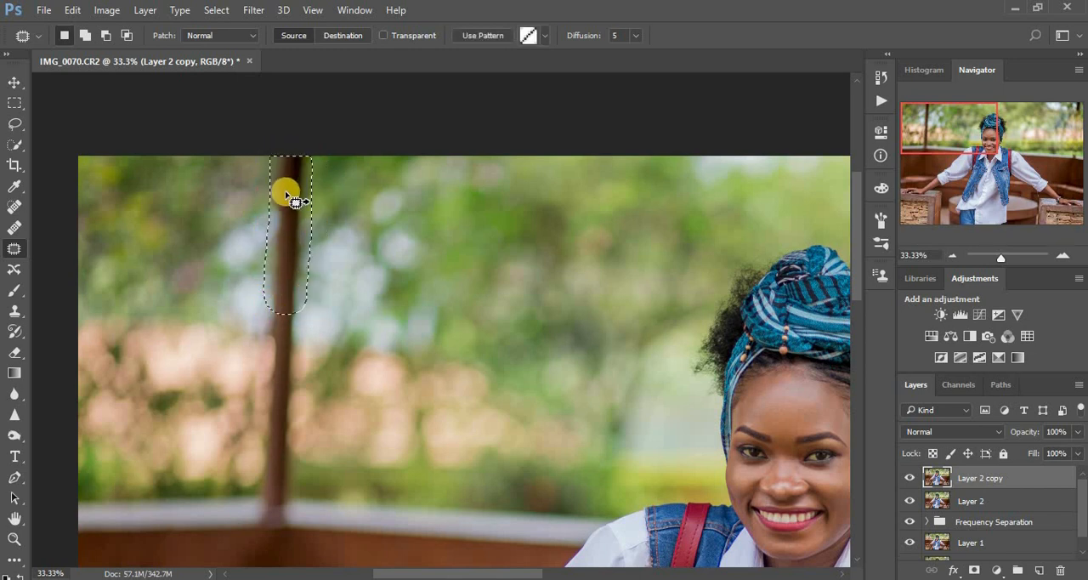
pyautogui.moveTo(283, 191); pyautogui.dragTo(333, 202)
pyautogui.click(316, 389)
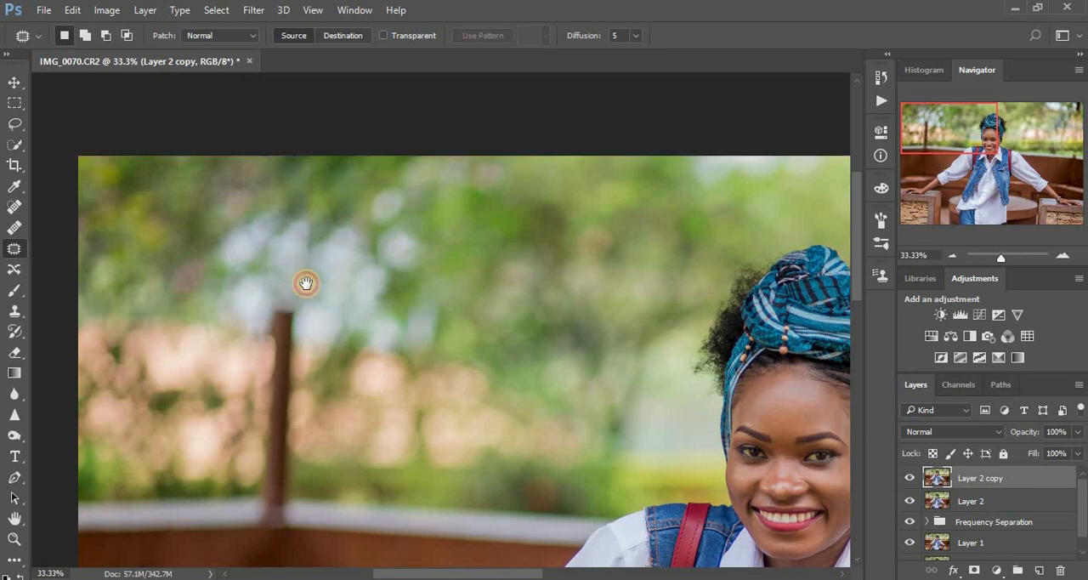
pyautogui.scroll(-3, 299, 272)
pyautogui.moveTo(258, 191)
pyautogui.mouseDown()
pyautogui.moveTo(243, 356)
pyautogui.moveTo(252, 376)
pyautogui.moveTo(284, 369)
pyautogui.moveTo(291, 170)
pyautogui.moveTo(272, 183)
pyautogui.moveTo(316, 216)
pyautogui.moveTo(382, 208)
pyautogui.mouseUp()
pyautogui.hotkey('ctrl', 'd')
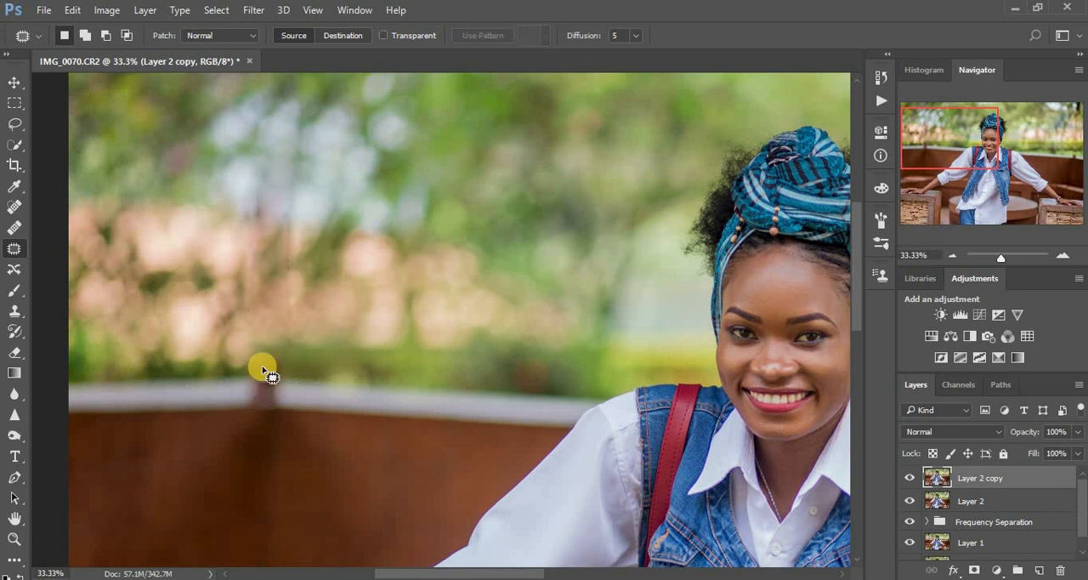
# Patch the dark pole remnant in the photo's upper-right corner with adjacent foliage and clear the selection
pyautogui.scroll(-4, 467, 327)
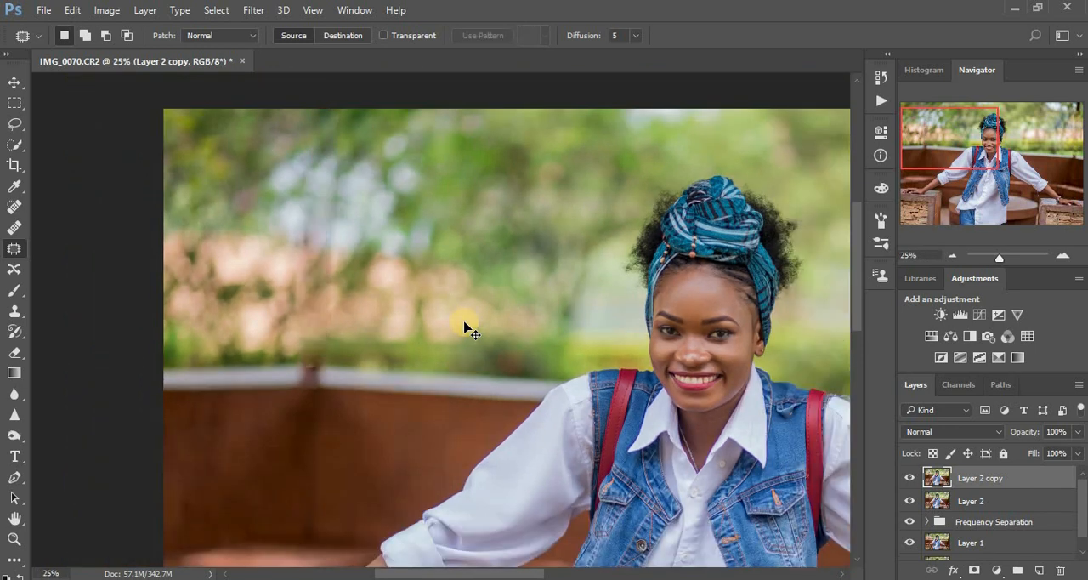
pyautogui.scroll(1, 466, 327)
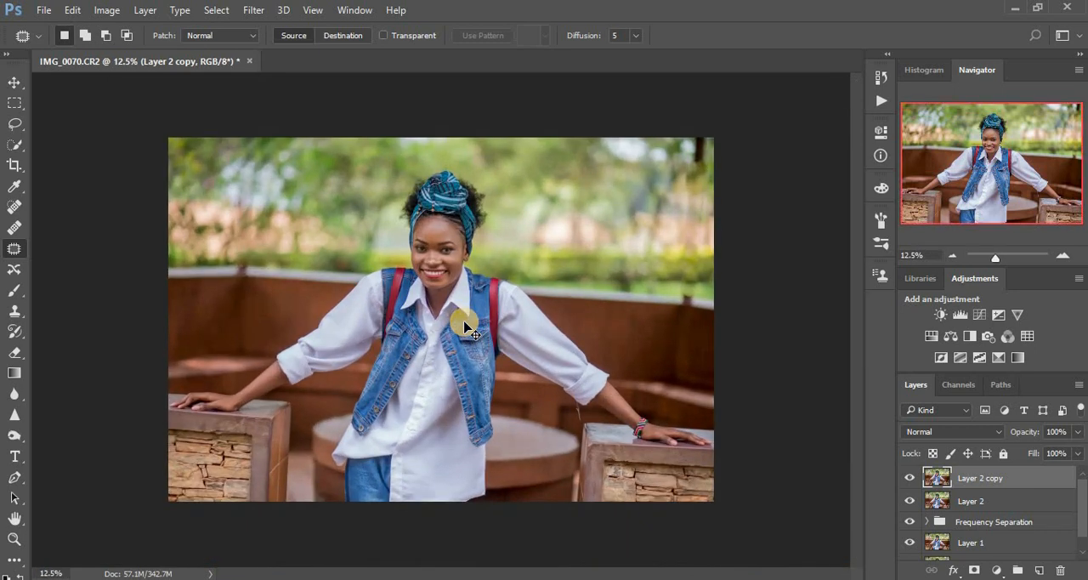
pyautogui.moveTo(705, 147)
pyautogui.mouseDown()
pyautogui.moveTo(686, 138)
pyautogui.moveTo(686, 165)
pyautogui.moveTo(712, 130)
pyautogui.moveTo(694, 151)
pyautogui.moveTo(666, 147)
pyautogui.mouseUp()
pyautogui.click(744, 153)
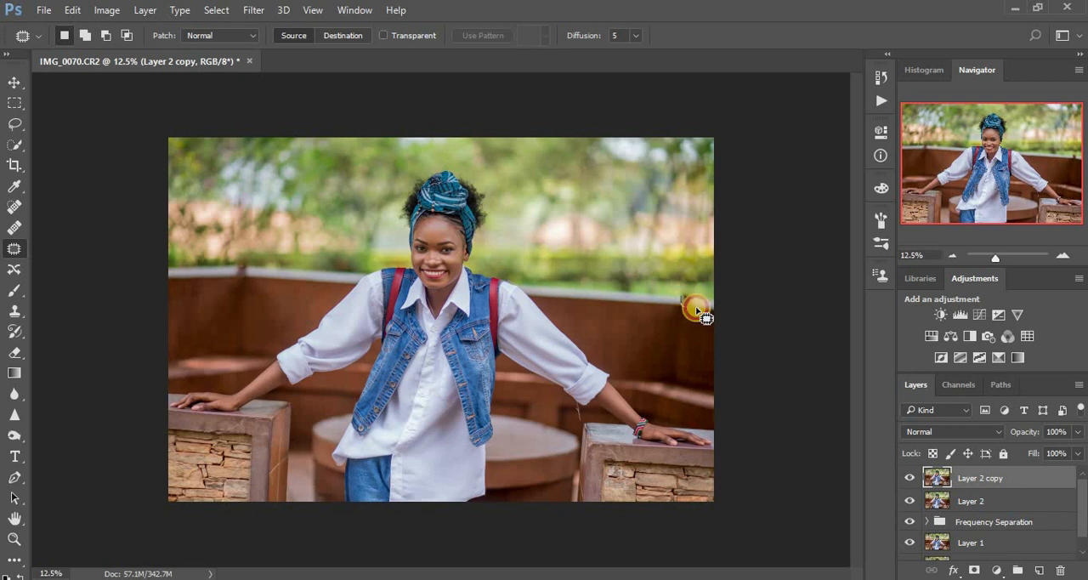
# Patch the leftover pole stubs on the wall's top edge on the photo's right and left sides
pyautogui.moveTo(696, 310); pyautogui.dragTo(668, 267)
pyautogui.click(246, 272)
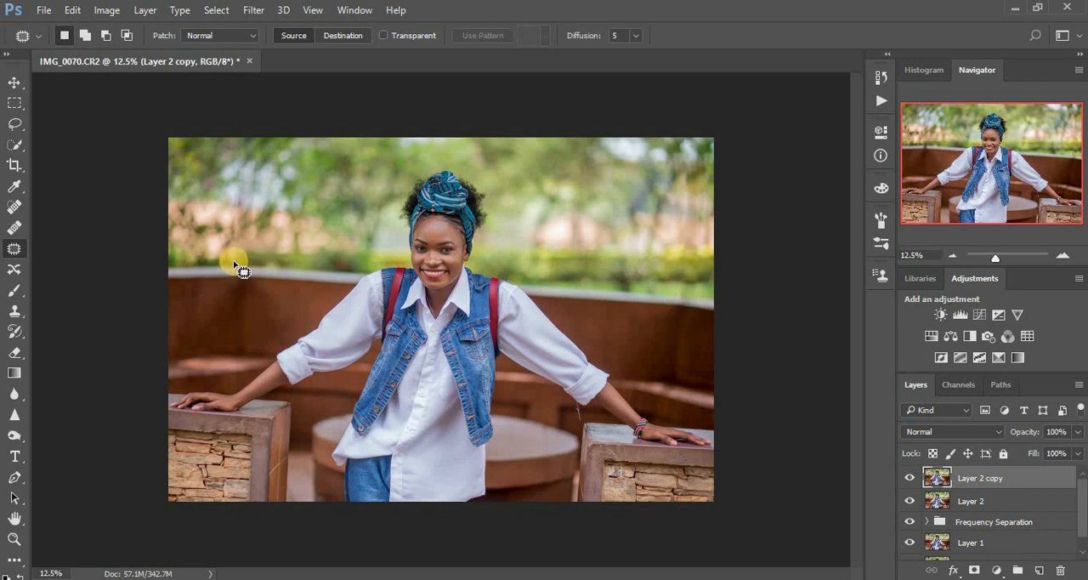
pyautogui.moveTo(239, 276)
pyautogui.mouseDown()
pyautogui.moveTo(255, 271)
pyautogui.moveTo(221, 267)
pyautogui.mouseUp()
pyautogui.click(288, 221)
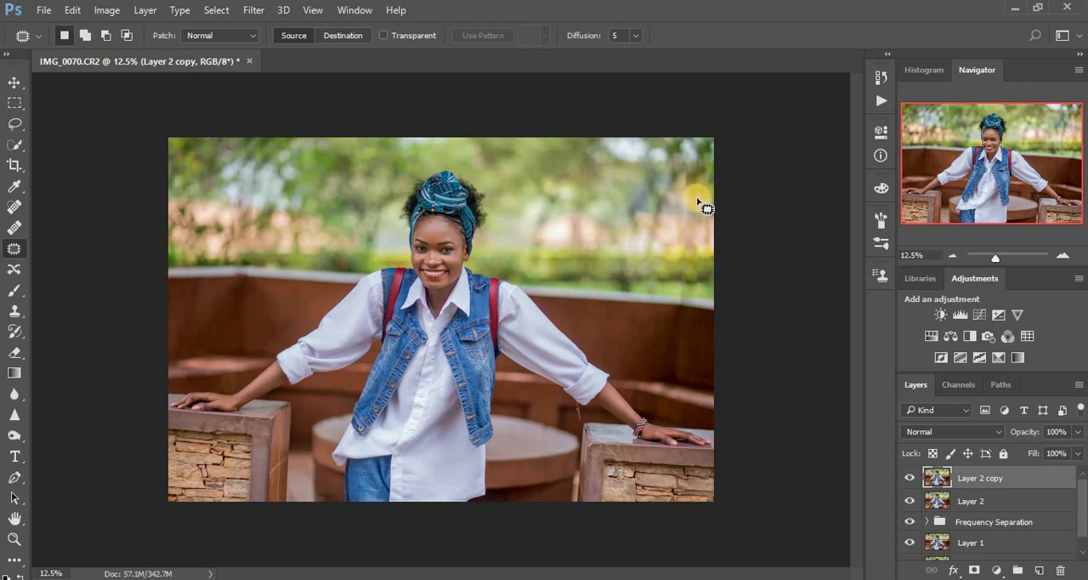
# Heal the remaining marks in the right background and the stray thread below the sleeve using the Spot Healing Brush at size 100
pyautogui.click(13, 210)
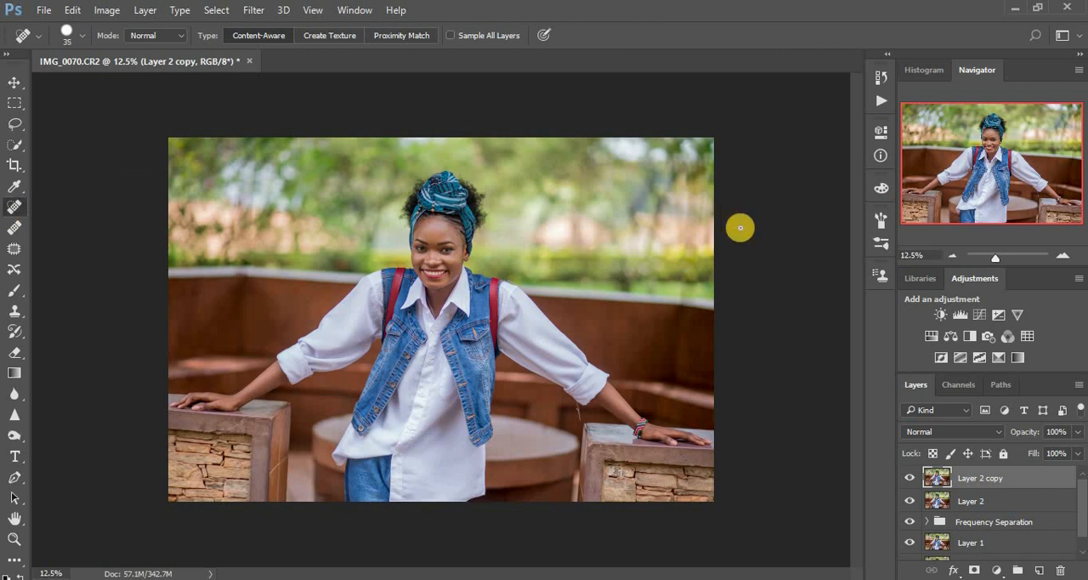
pyautogui.press(']')
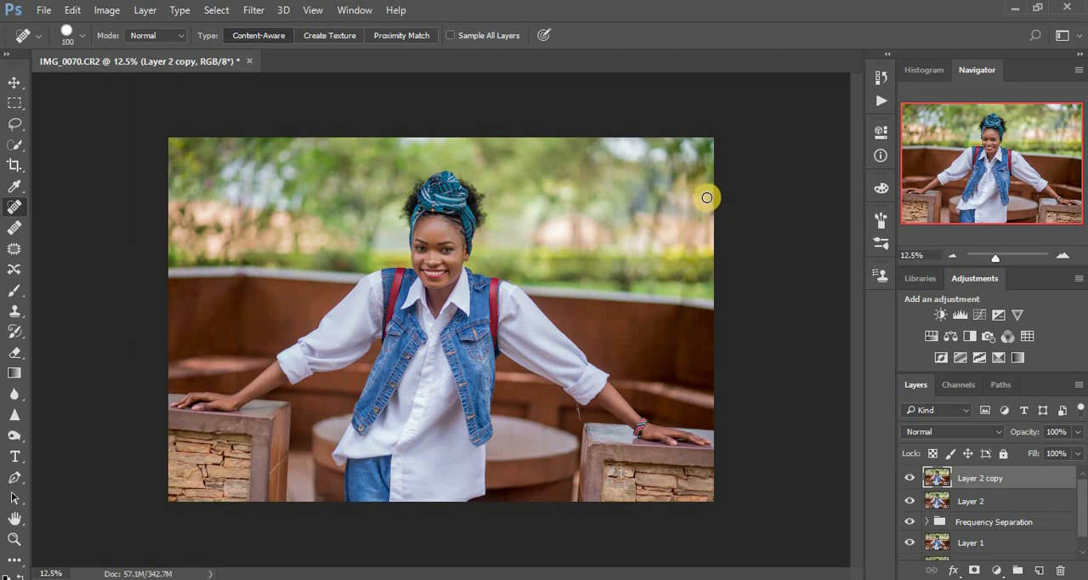
pyautogui.moveTo(706, 197); pyautogui.dragTo(701, 222)
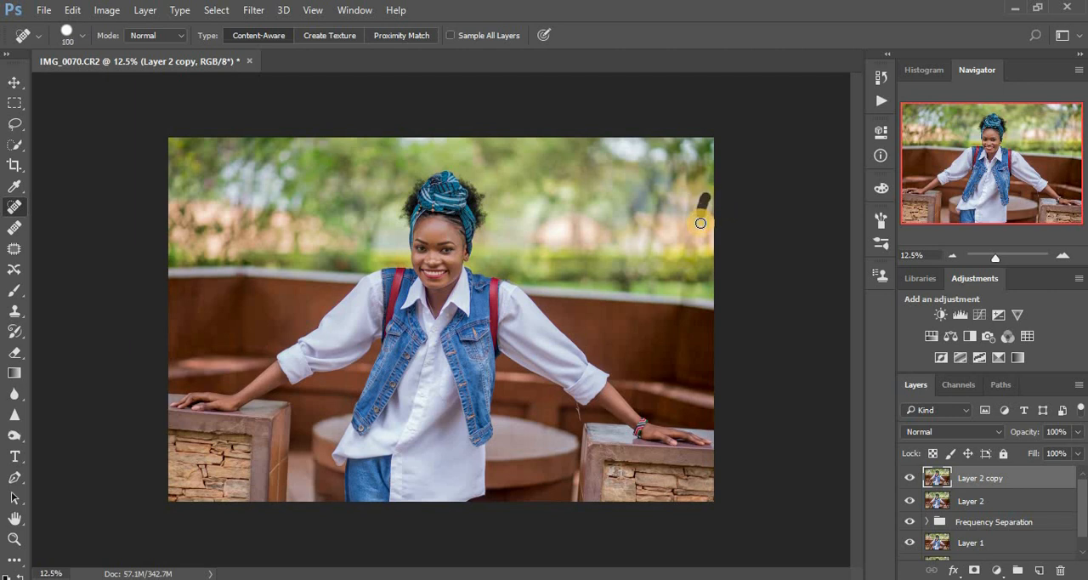
pyautogui.click(675, 169)
pyautogui.click(706, 198)
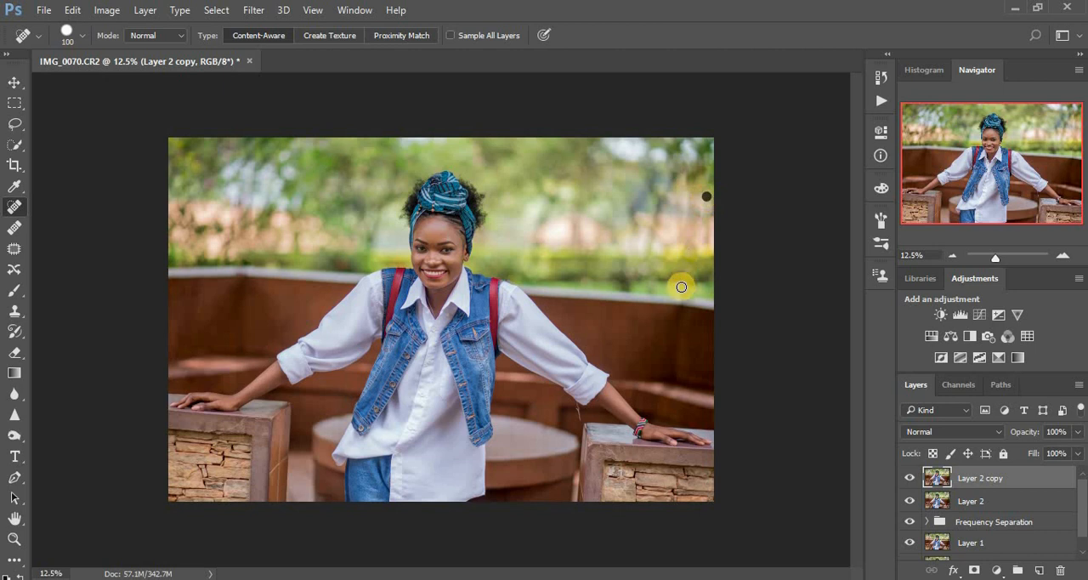
pyautogui.moveTo(682, 278); pyautogui.dragTo(681, 290)
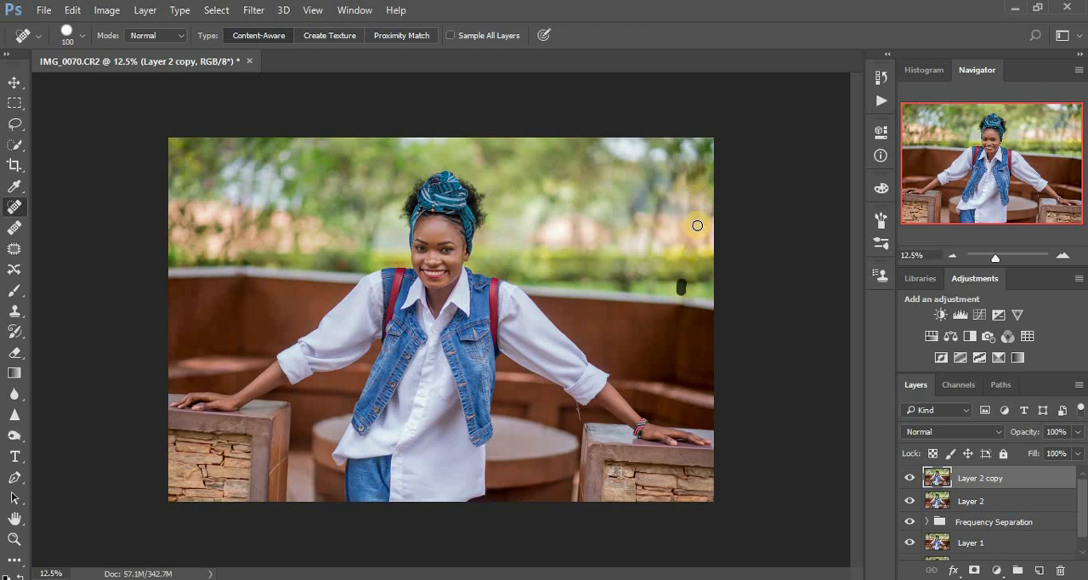
pyautogui.click(687, 174)
pyautogui.moveTo(577, 408); pyautogui.dragTo(582, 407)
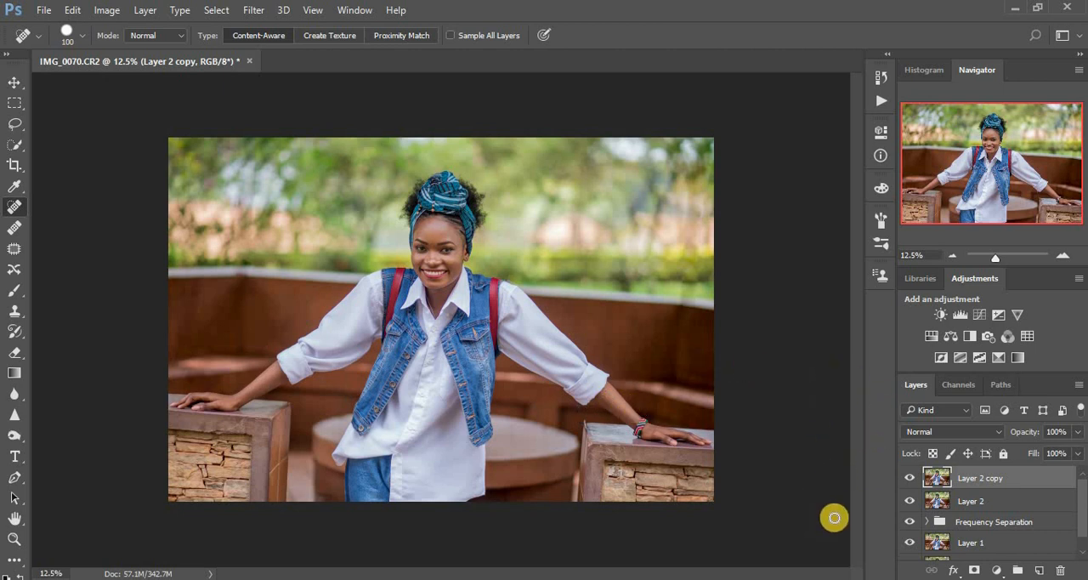
# Duplicate the cleaned-up layer and add a Selective Color adjustment above it, with Reds set to Cyan -7% and Yellow +16%
pyautogui.hotkey('ctrl', 'j')
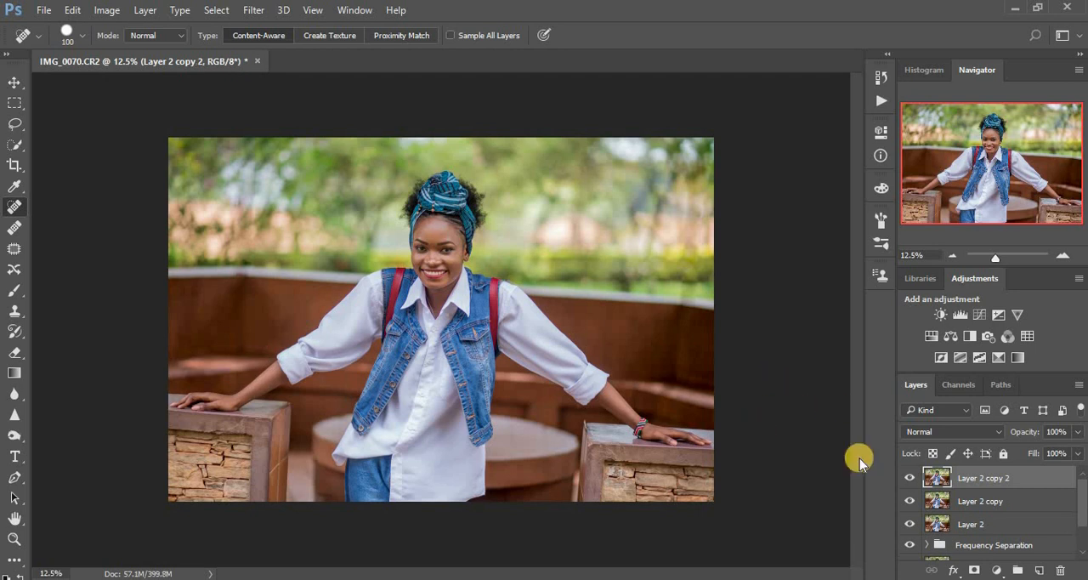
pyautogui.click(997, 570)
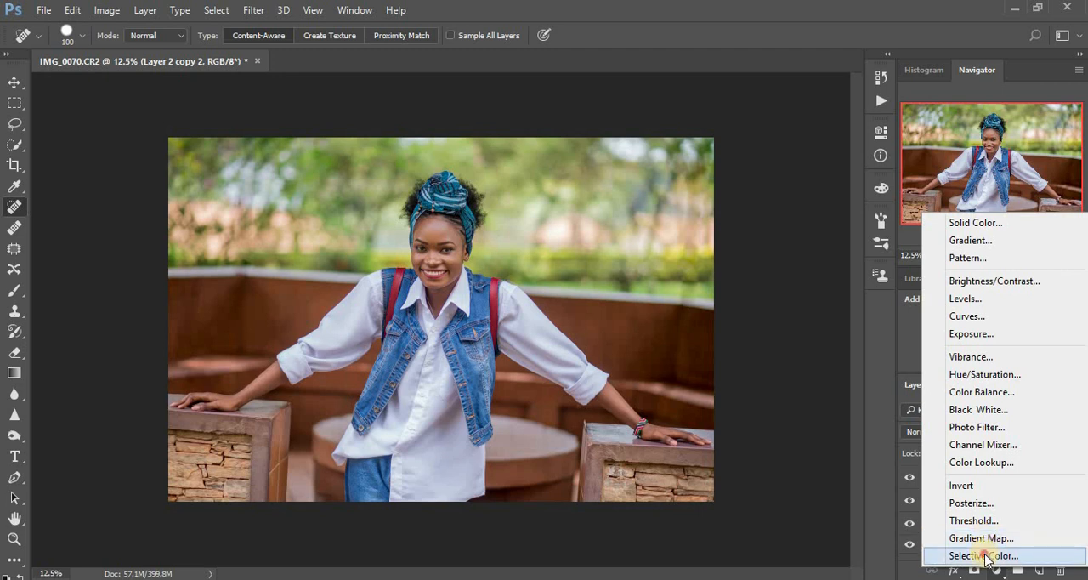
pyautogui.click(986, 555)
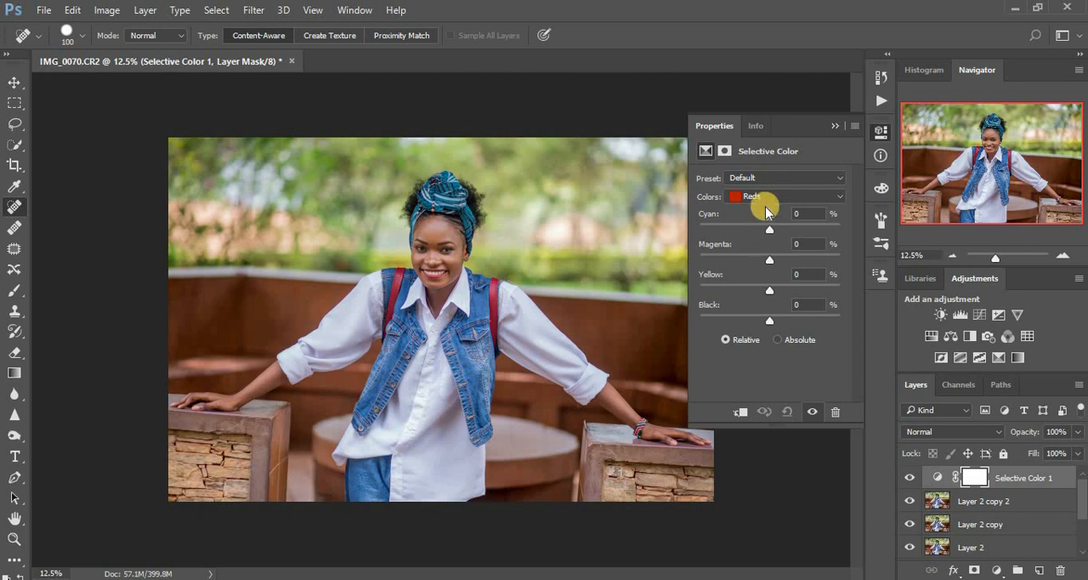
pyautogui.moveTo(769, 225); pyautogui.dragTo(766, 231)
pyautogui.moveTo(768, 286); pyautogui.dragTo(781, 290)
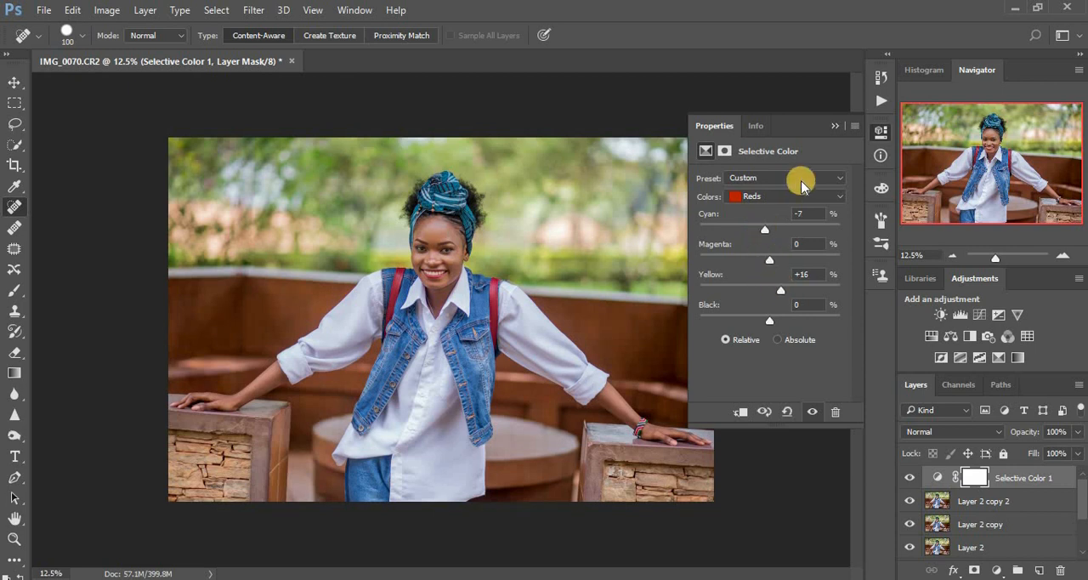
pyautogui.click(831, 122)
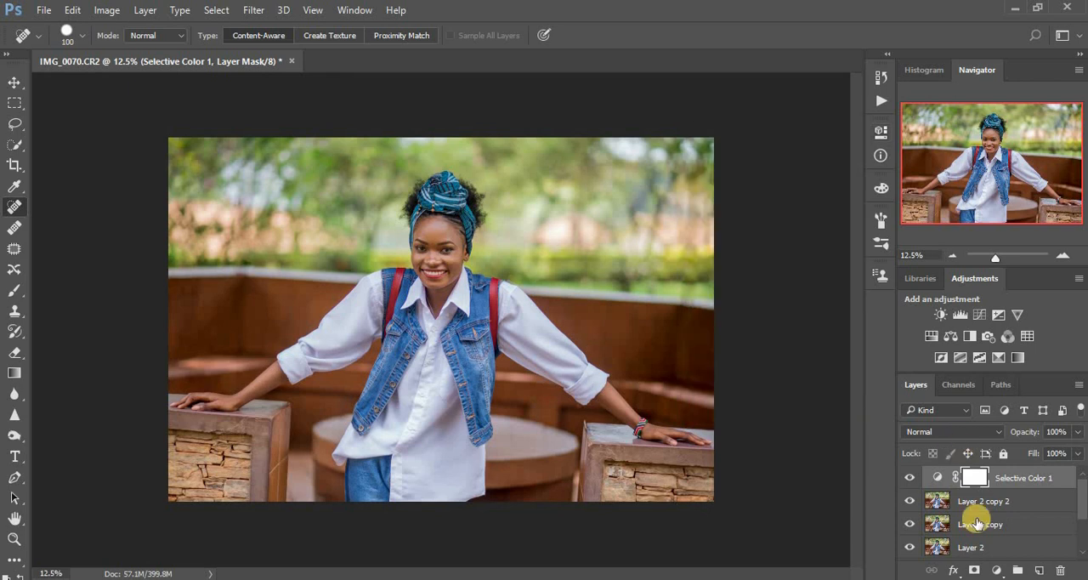
# Add a second Selective Color adjustment and set its Greens to Cyan +100%, Magenta -94% and Yellow -98%
pyautogui.click(996, 570)
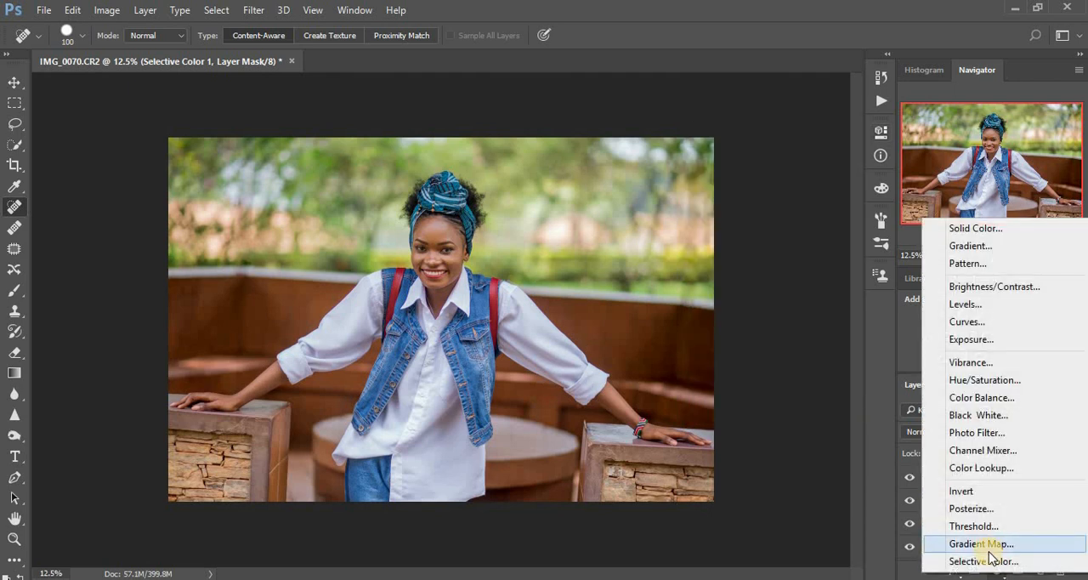
pyautogui.click(986, 560)
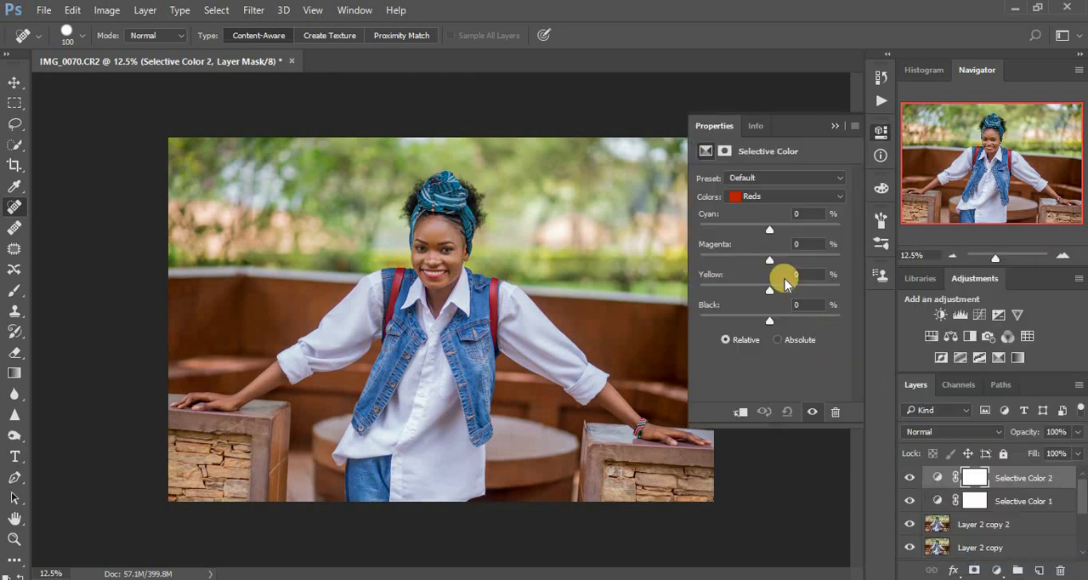
pyautogui.click(755, 196)
pyautogui.click(761, 236)
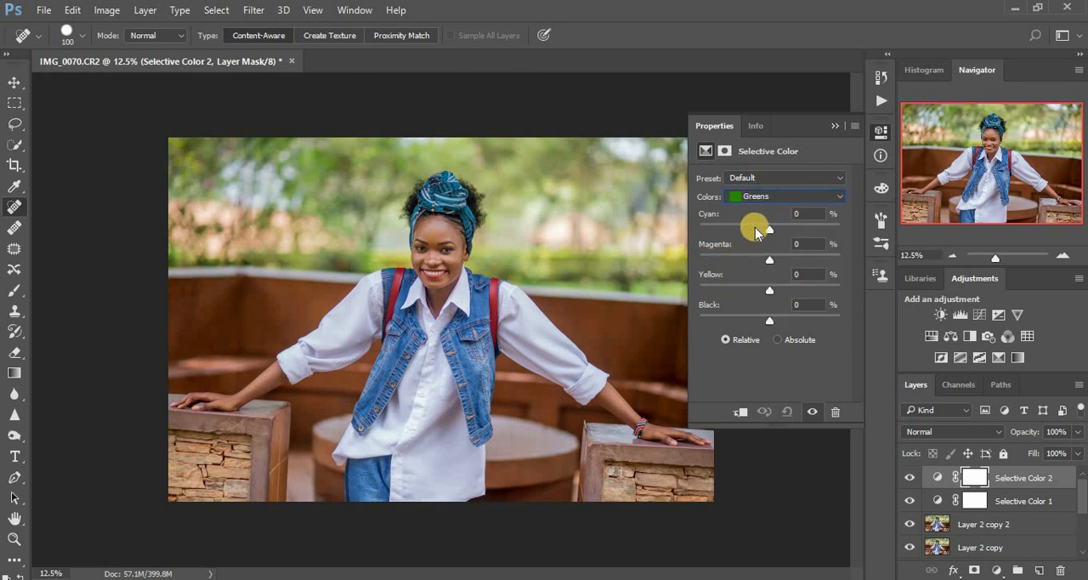
pyautogui.click(706, 228)
pyautogui.moveTo(707, 228); pyautogui.dragTo(855, 226)
pyautogui.moveTo(769, 259); pyautogui.dragTo(705, 250)
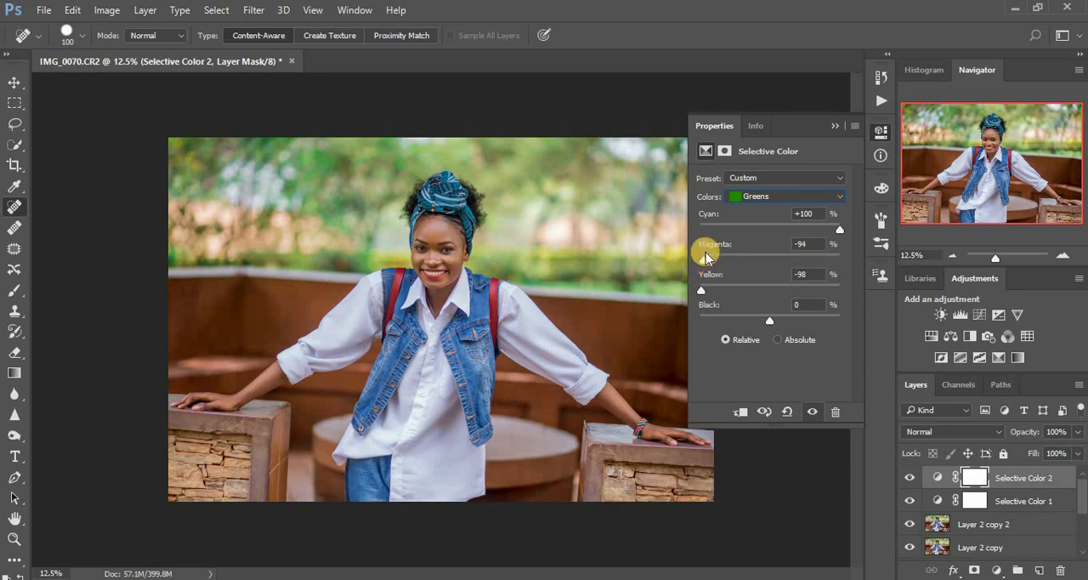
# Fine-tune the Magenta amount of the Yellows range in the second Selective Color adjustment and collapse its properties
pyautogui.click(772, 195)
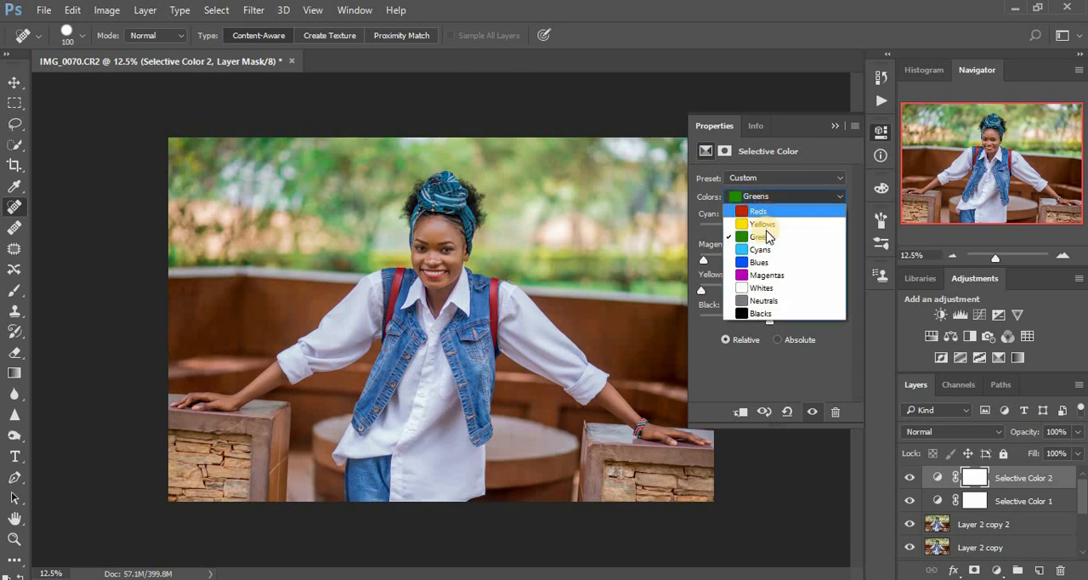
pyautogui.click(768, 237)
pyautogui.click(757, 192)
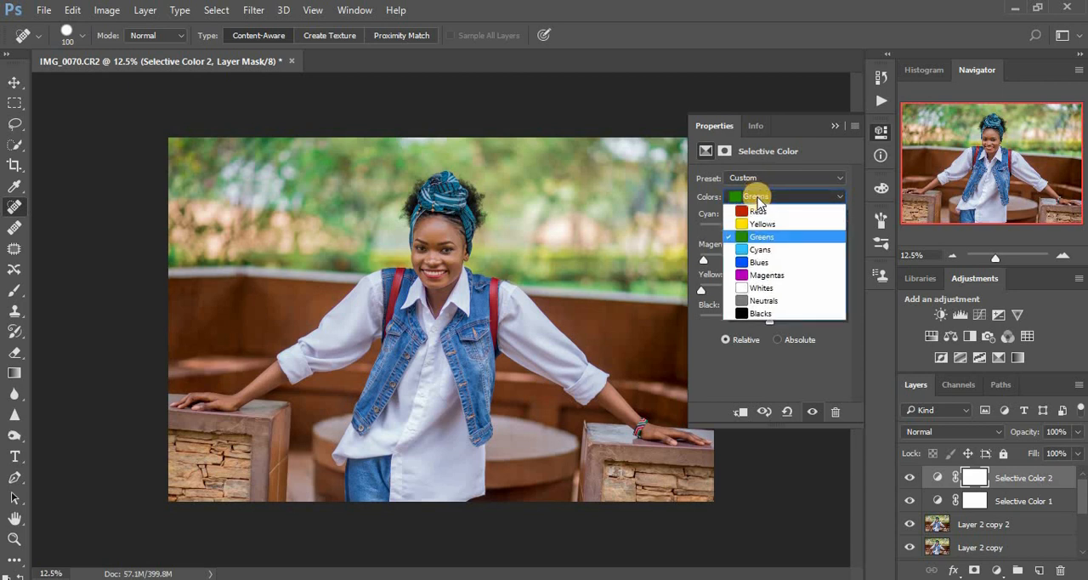
pyautogui.click(761, 223)
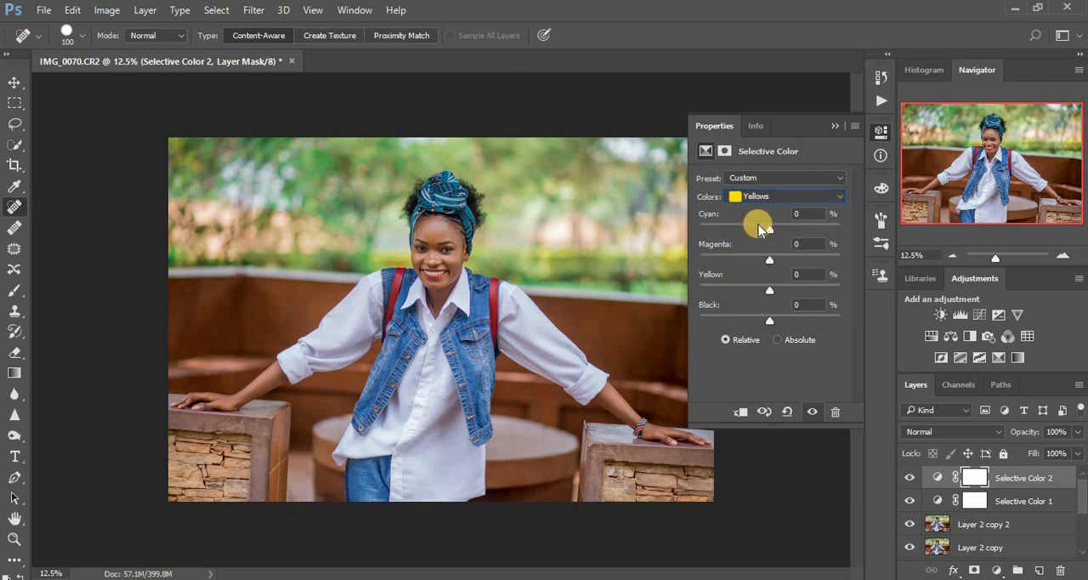
pyautogui.moveTo(765, 262)
pyautogui.mouseDown()
pyautogui.moveTo(702, 255)
pyautogui.moveTo(811, 257)
pyautogui.moveTo(744, 255)
pyautogui.moveTo(763, 260)
pyautogui.mouseUp()
pyautogui.click(832, 125)
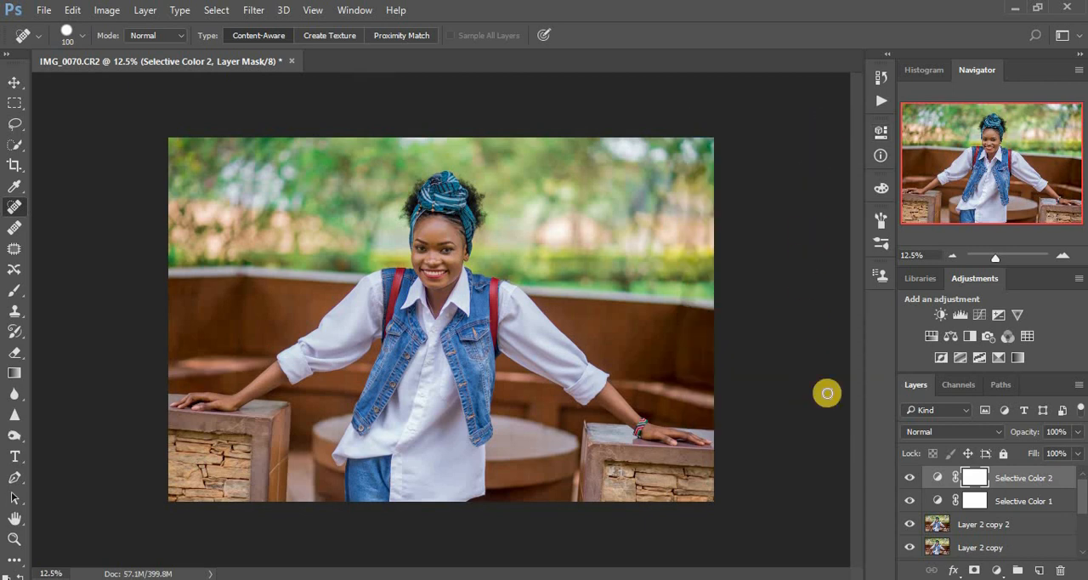
pyautogui.hotkey('ctrl', '+')
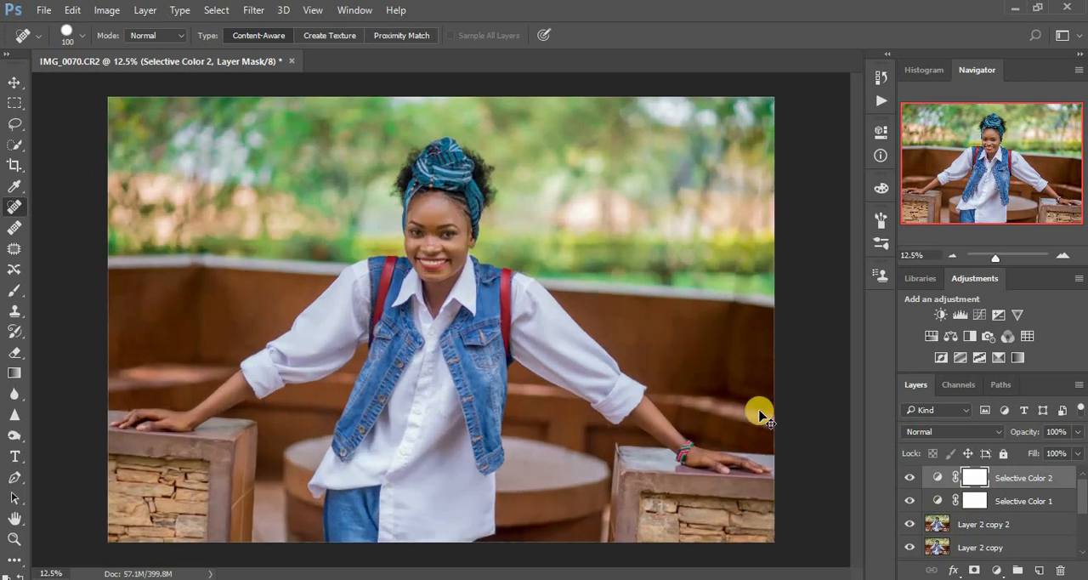
pyautogui.hotkey('ctrl', '-')
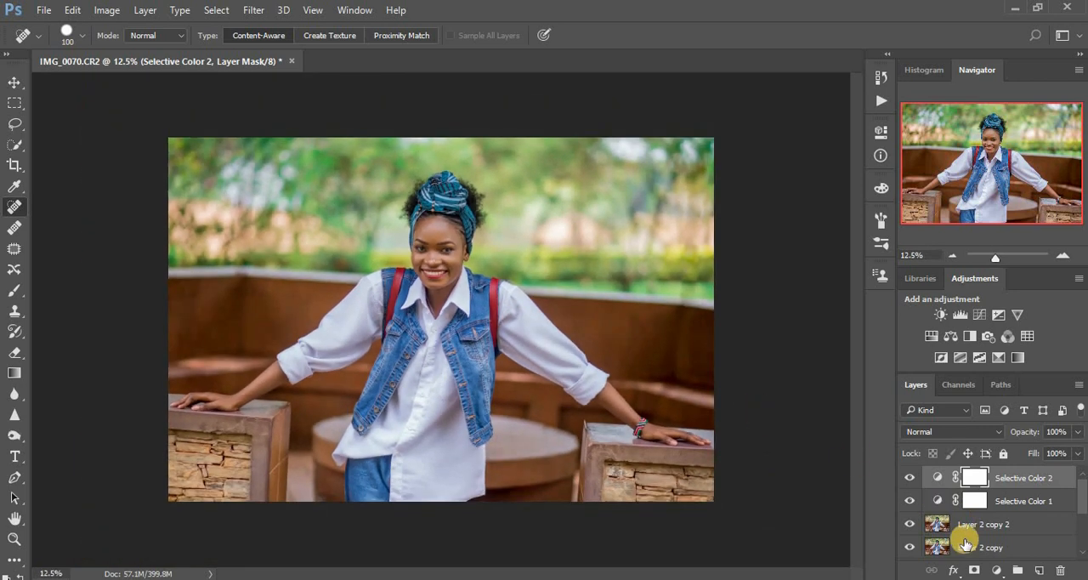
# Add a Gradient Map adjustment above the Selective Color layers and append the Photographic Toning gradients to the presets
pyautogui.click(991, 570)
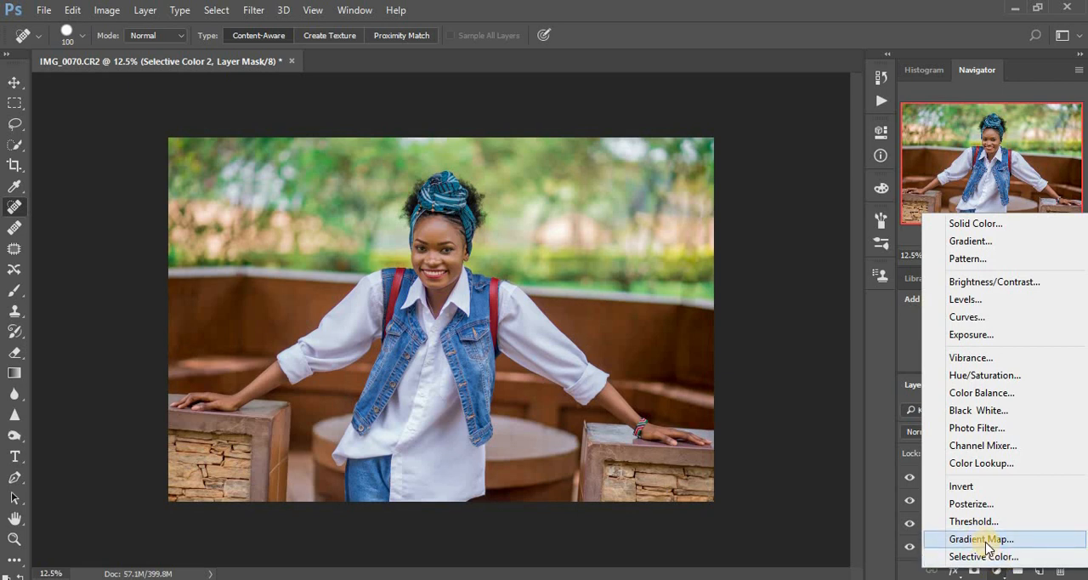
pyautogui.click(984, 541)
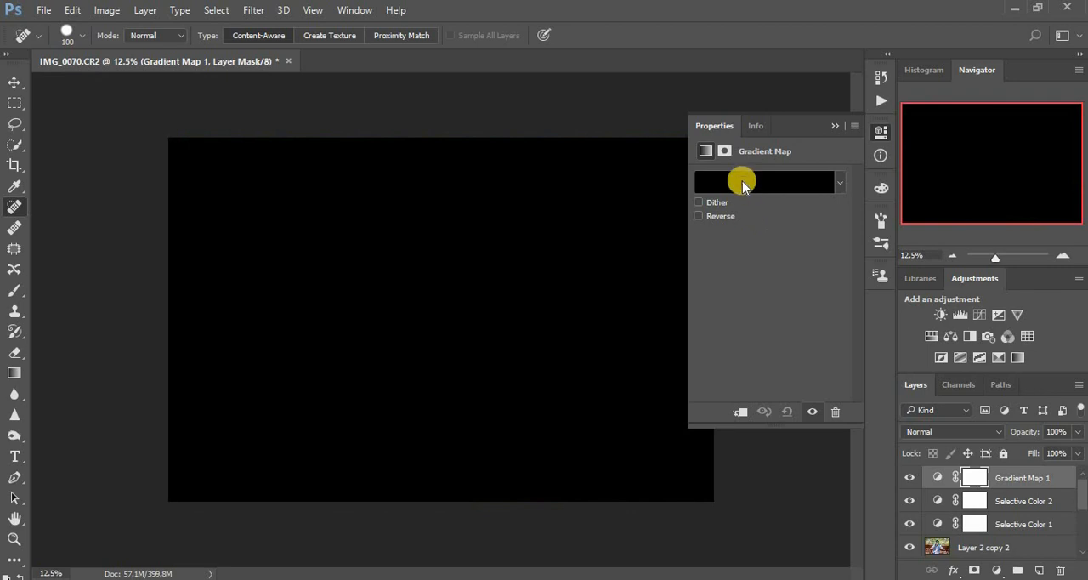
pyautogui.click(742, 185)
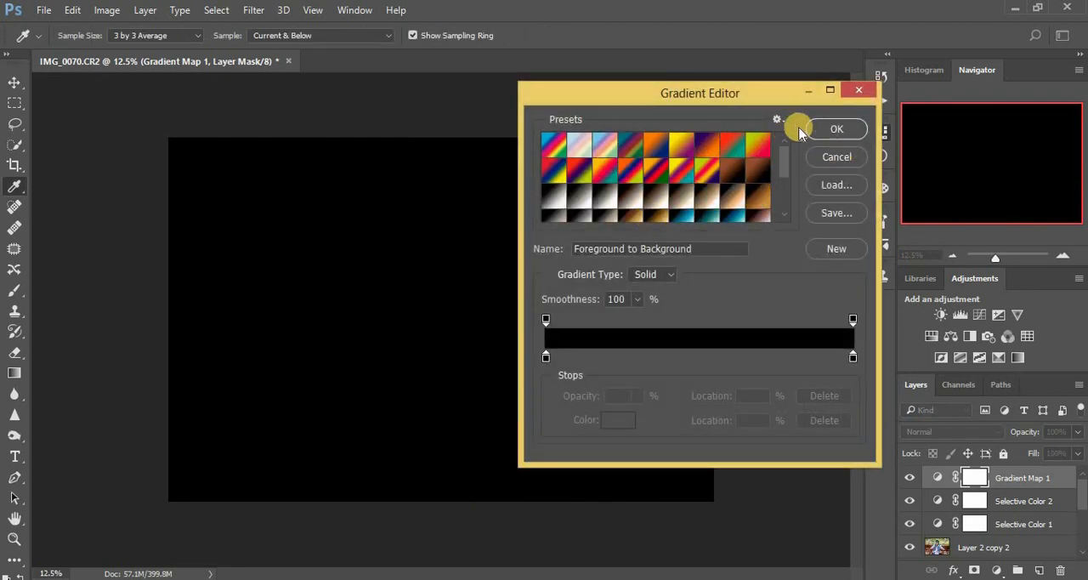
pyautogui.click(776, 119)
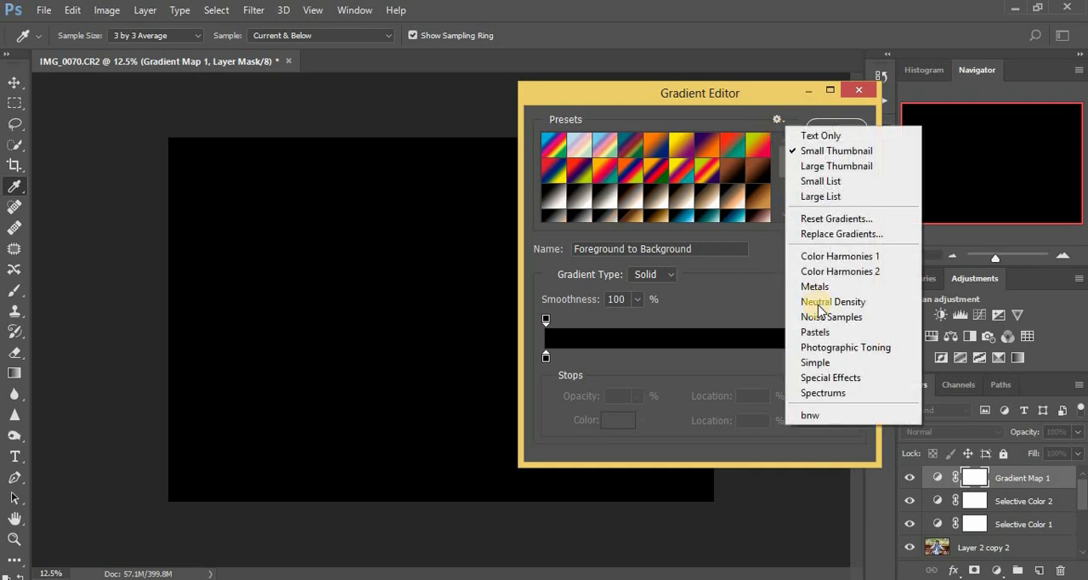
pyautogui.click(826, 347)
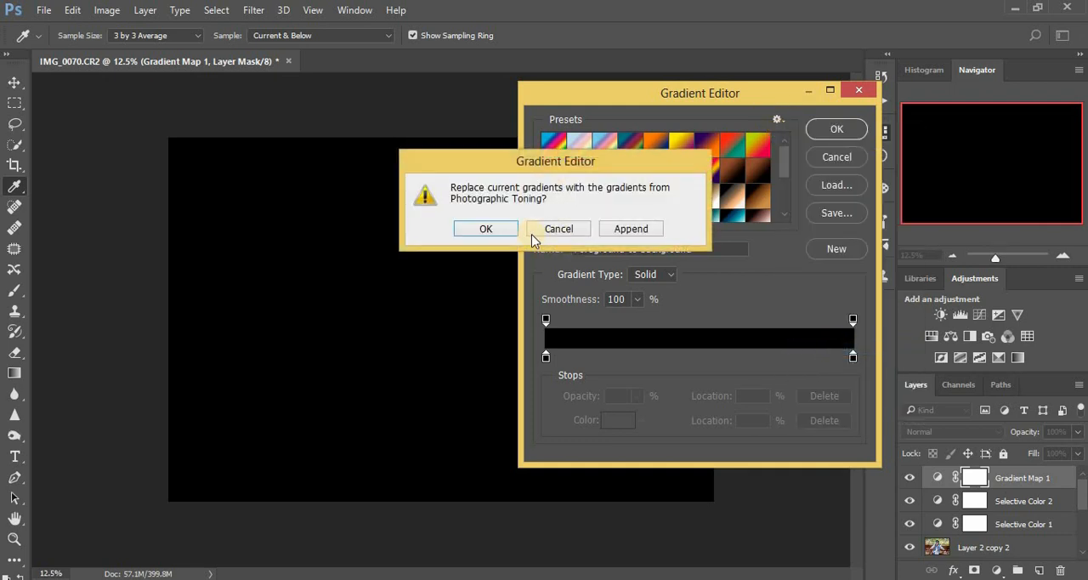
pyautogui.click(631, 230)
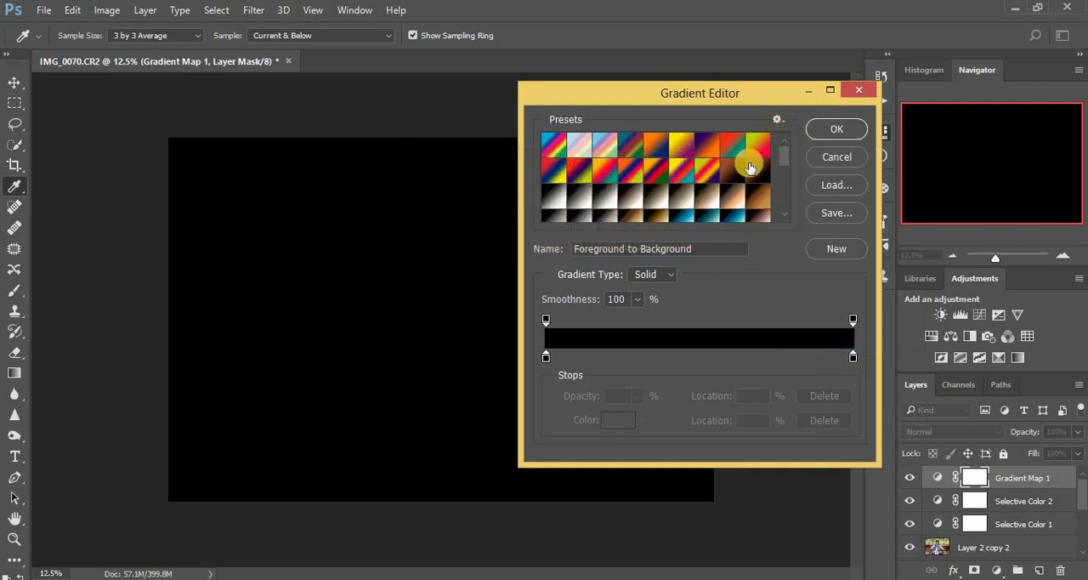
# Apply the Sepia Antique gradient to the Gradient Map and blend its layer in Soft Light at 17% opacity
pyautogui.click(761, 198)
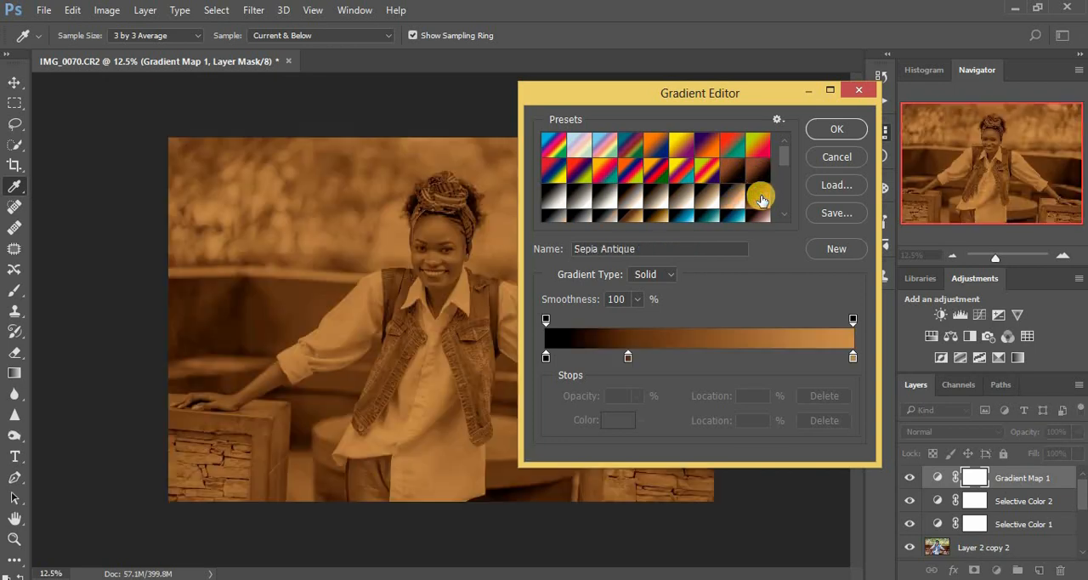
pyautogui.click(826, 128)
pyautogui.click(834, 127)
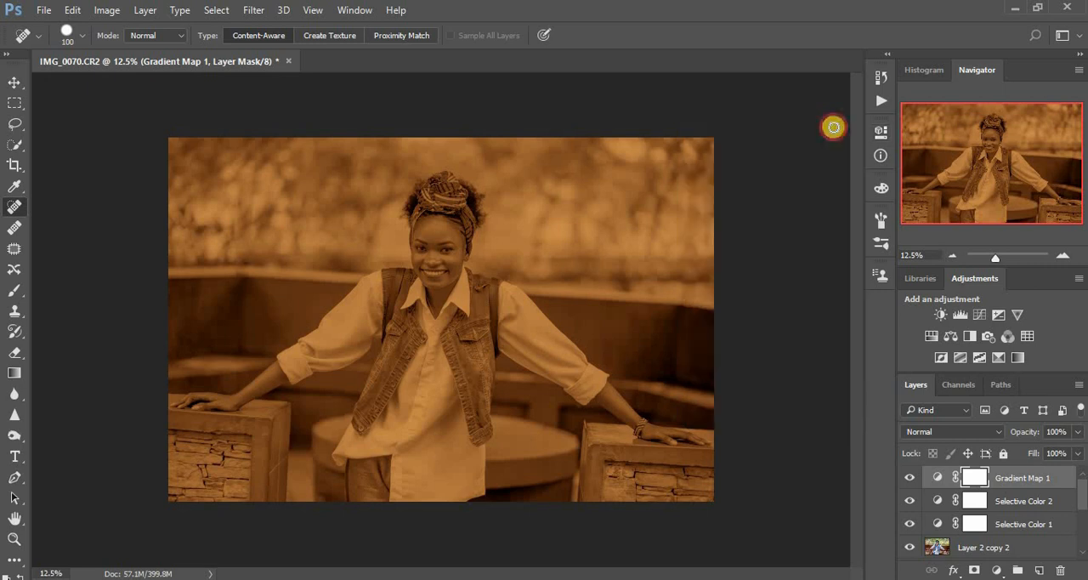
pyautogui.click(961, 430)
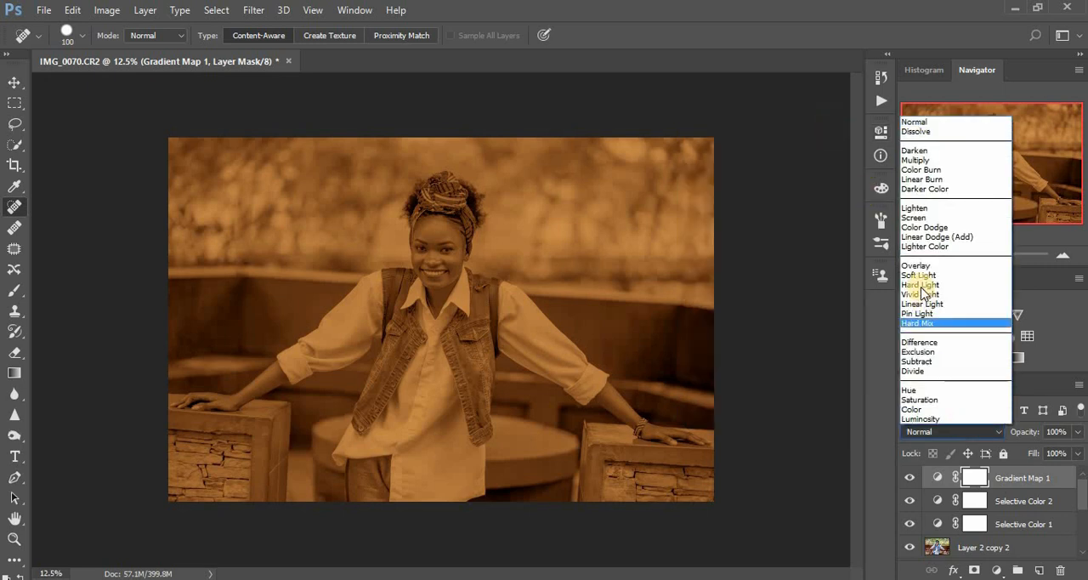
pyautogui.click(921, 275)
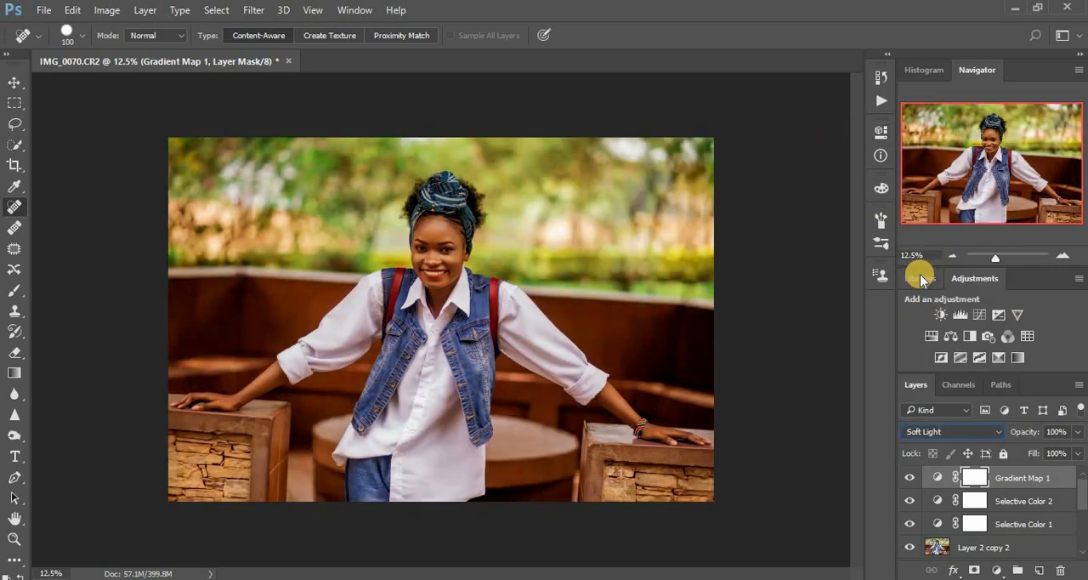
pyautogui.click(1077, 434)
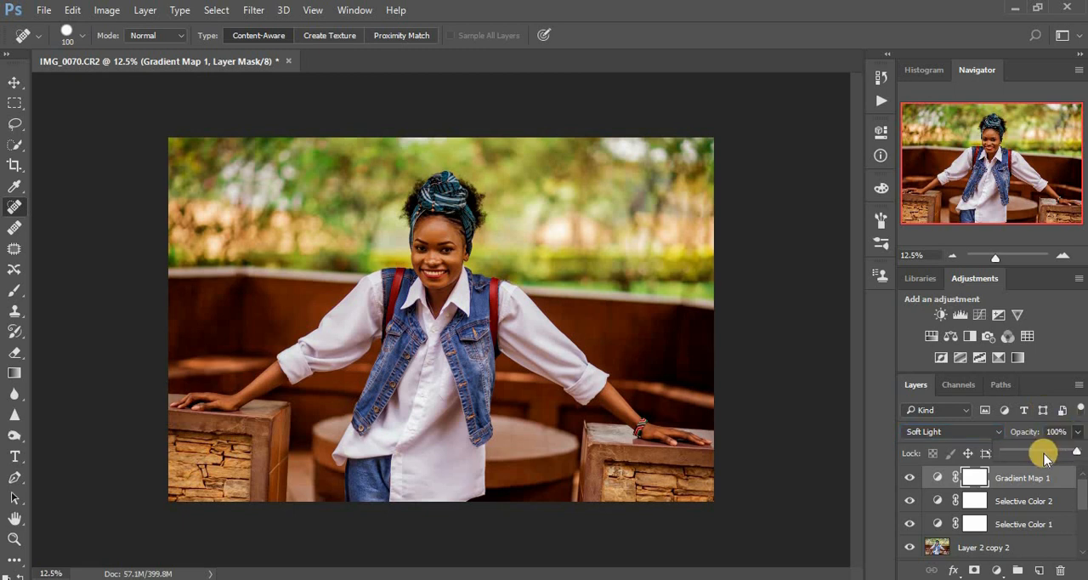
pyautogui.moveTo(1042, 451); pyautogui.dragTo(1022, 456)
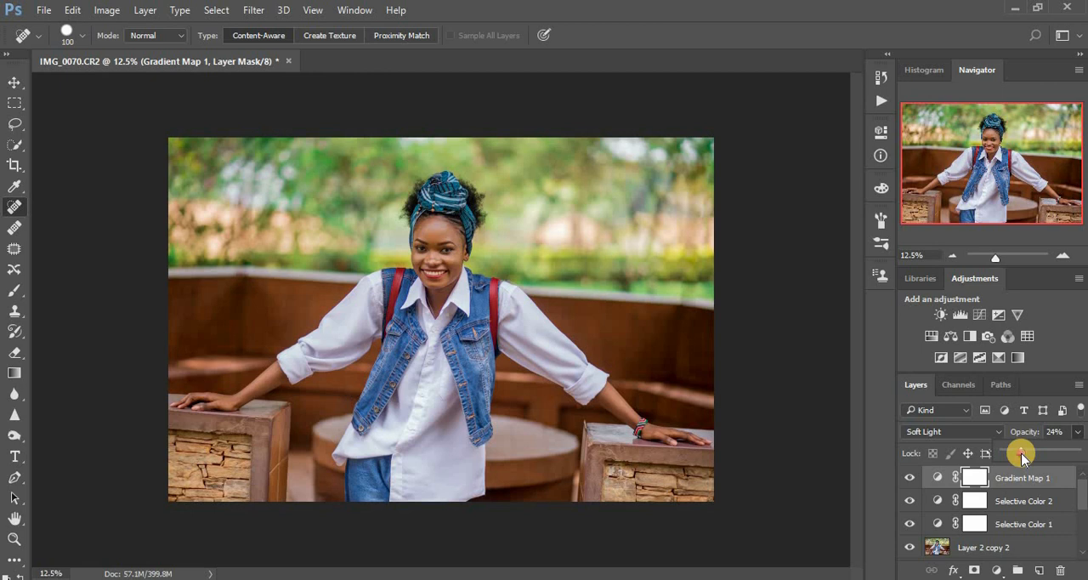
pyautogui.moveTo(1023, 457); pyautogui.dragTo(1018, 457)
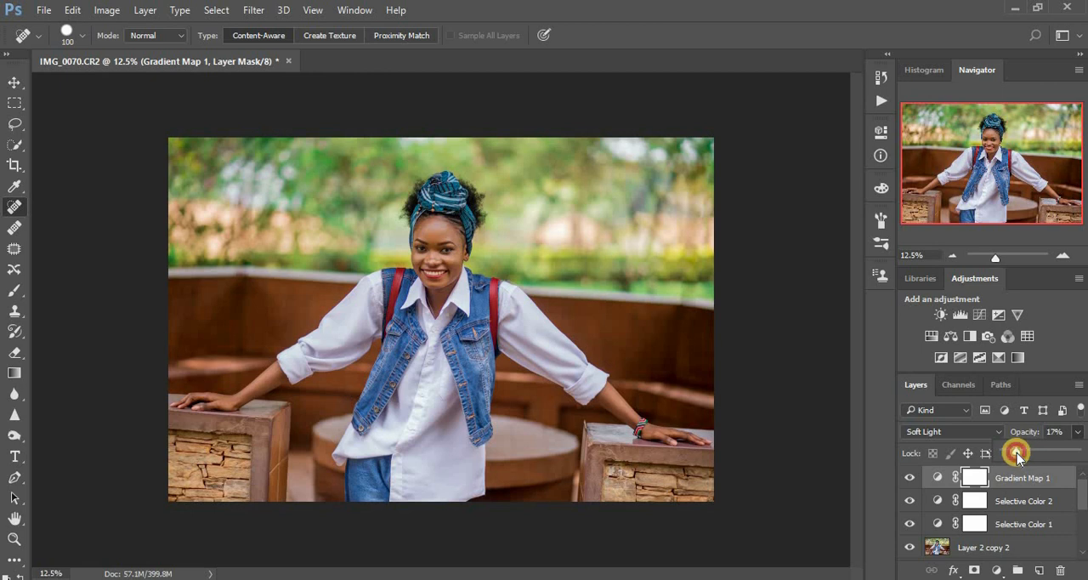
# Add a second Gradient Map adjustment using the Gold 1 preset
pyautogui.click(997, 569)
pyautogui.click(986, 533)
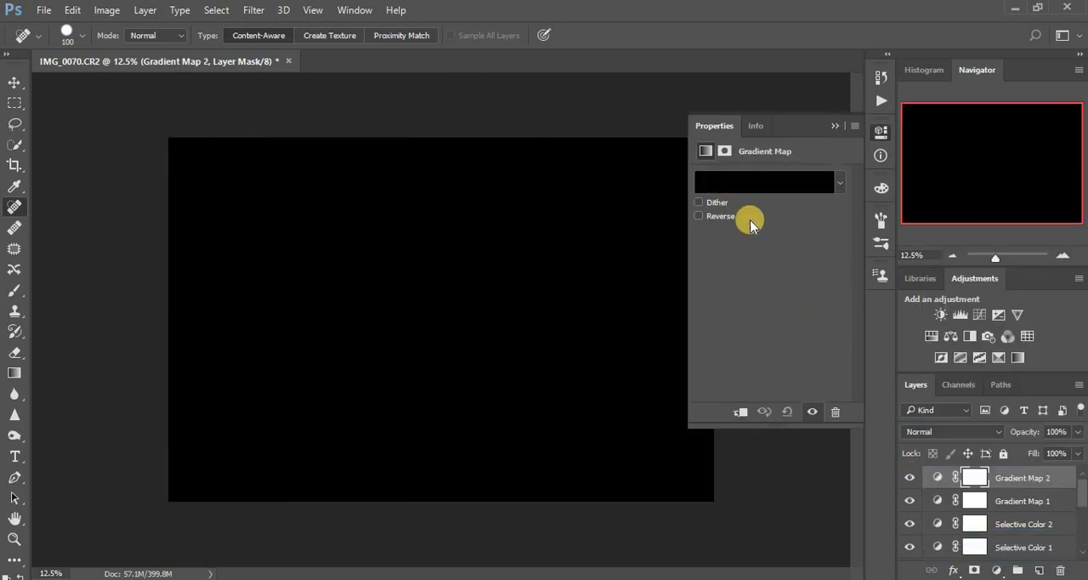
pyautogui.click(740, 182)
pyautogui.click(693, 163)
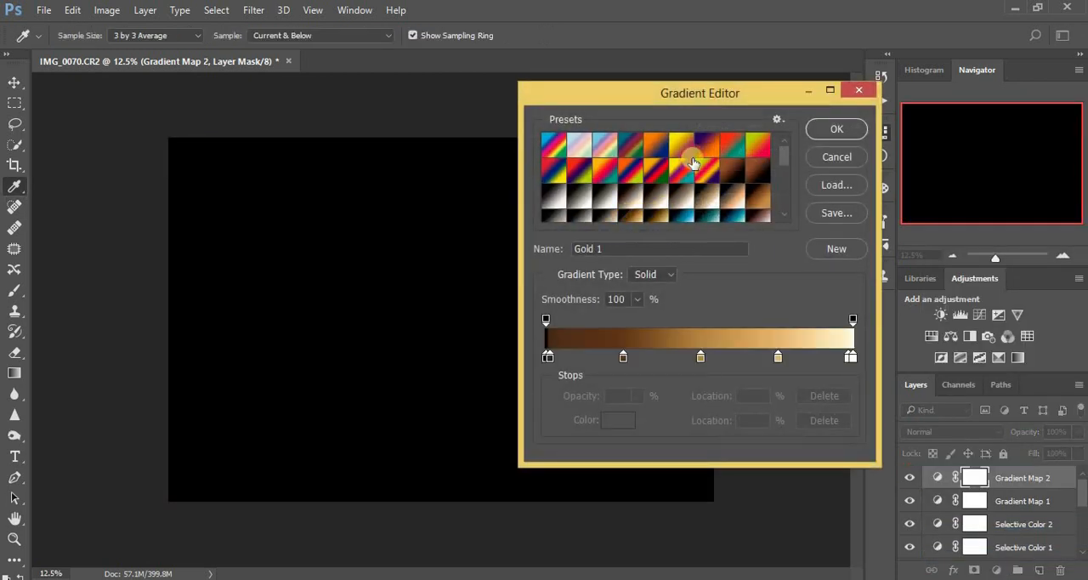
pyautogui.click(837, 129)
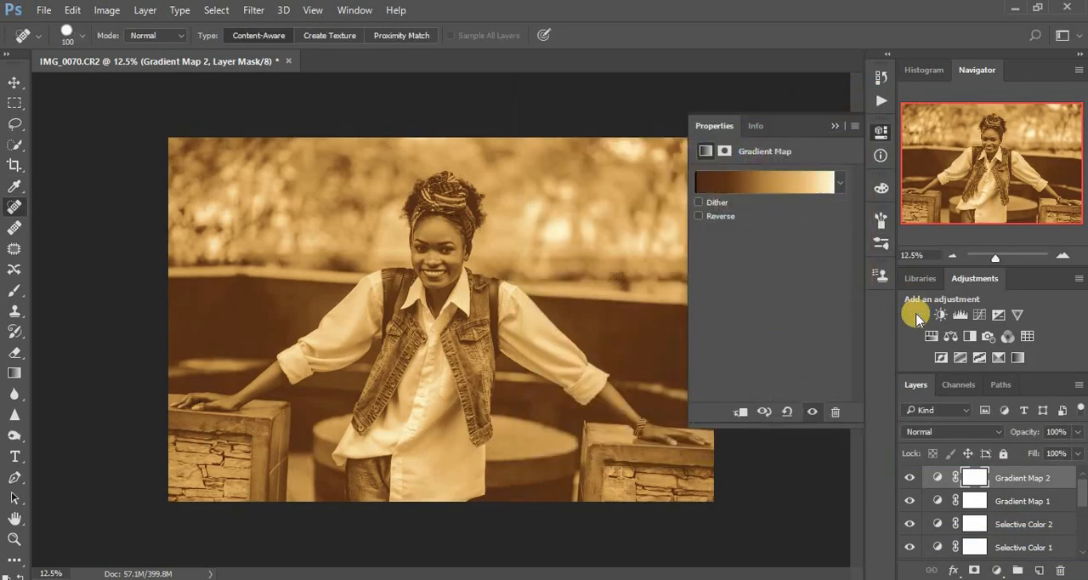
# Set the Gold 1 Gradient Map layer to Soft Light blending at 17% opacity
pyautogui.click(958, 431)
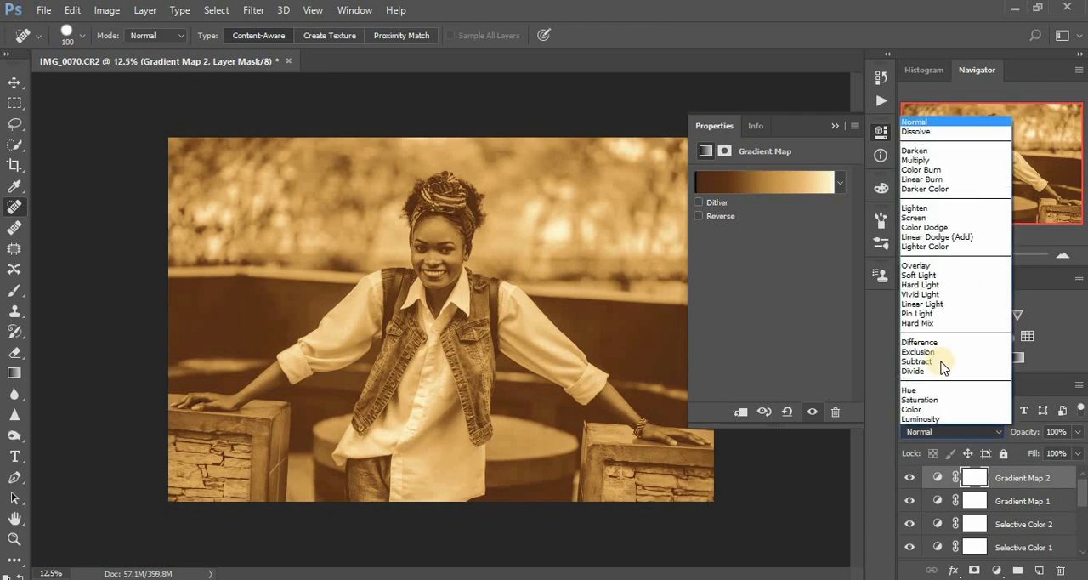
pyautogui.click(919, 275)
pyautogui.click(1077, 431)
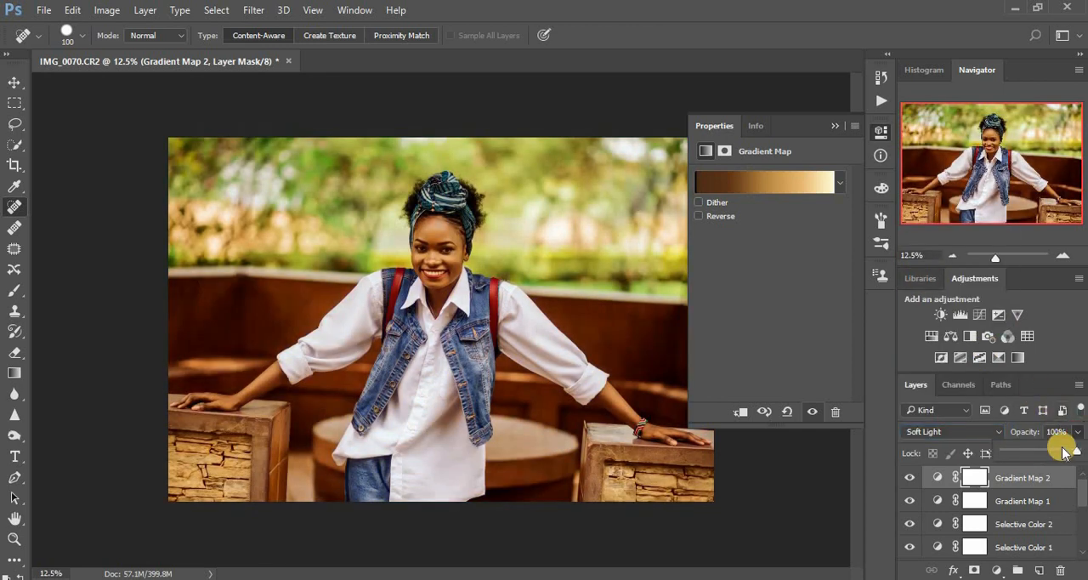
pyautogui.moveTo(1062, 448); pyautogui.dragTo(1019, 456)
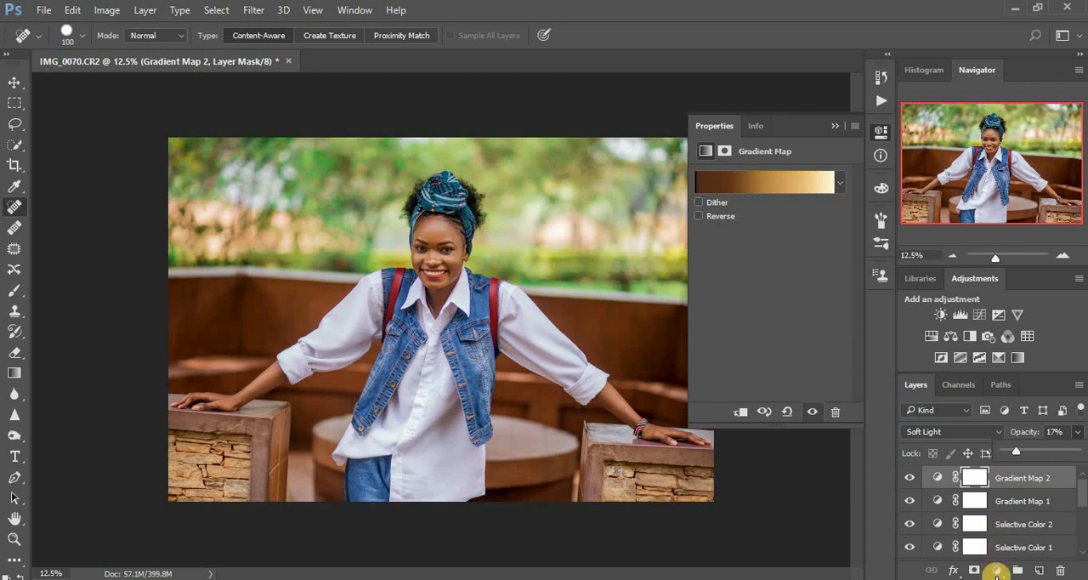
# Add a third Gradient Map adjustment with a photographic toning preset running from black through golden brown to cream
pyautogui.click(996, 571)
pyautogui.click(1050, 541)
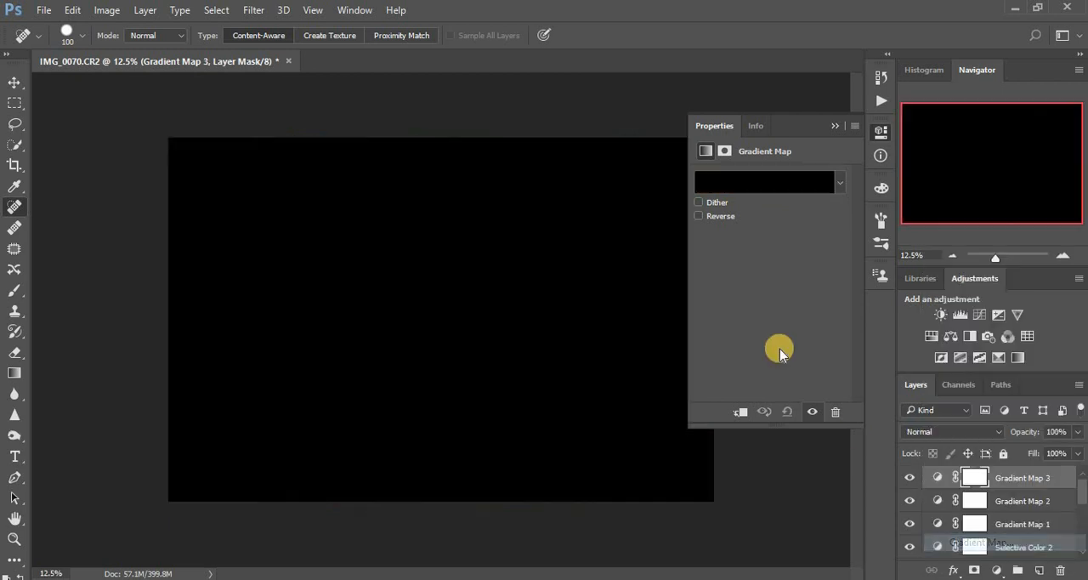
pyautogui.click(759, 186)
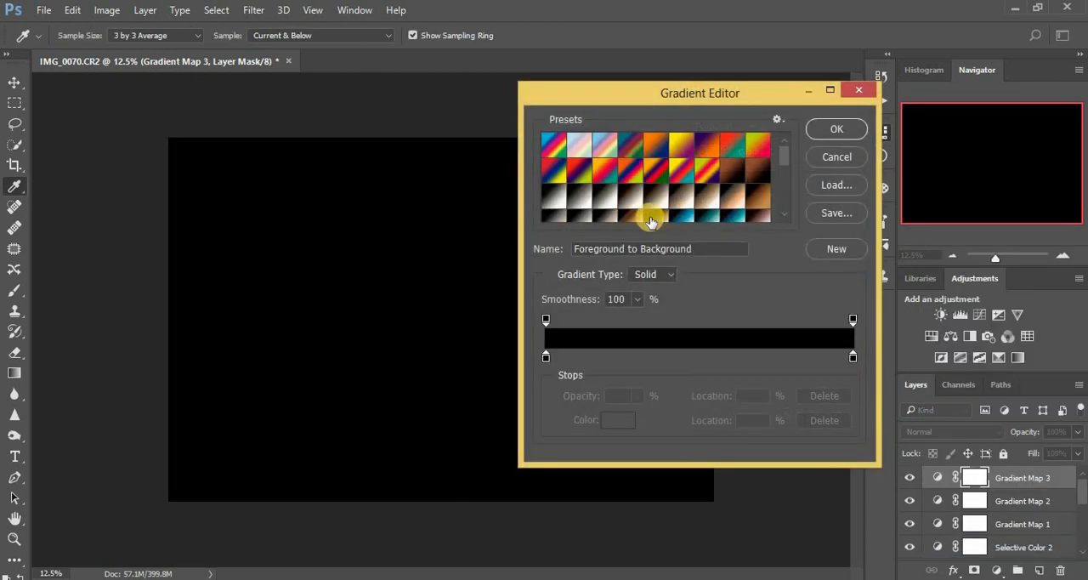
pyautogui.click(652, 215)
pyautogui.click(834, 126)
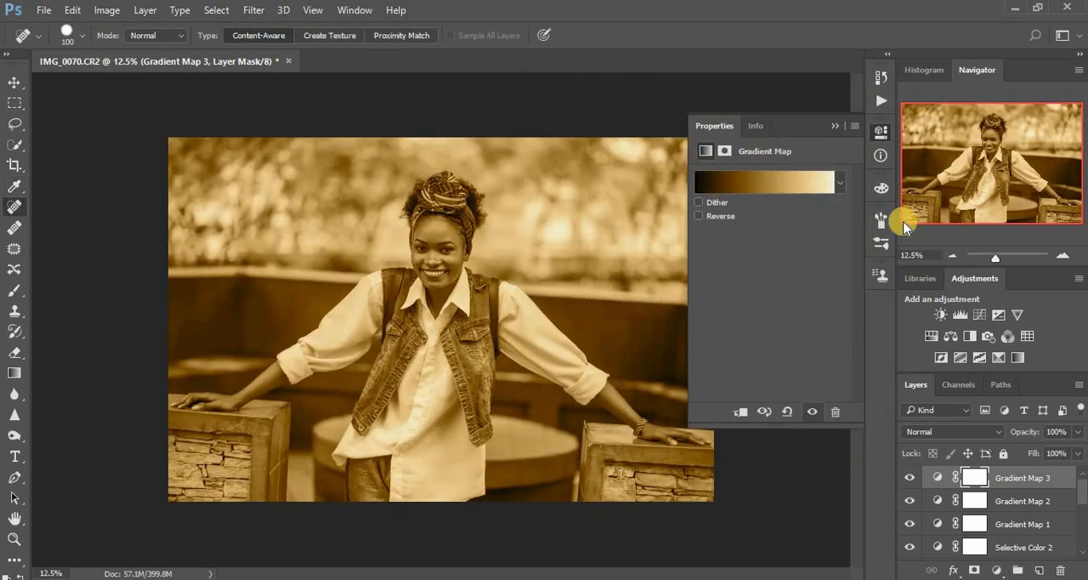
# Blend the third Gradient Map layer in Soft Light and lower its opacity to 14%
pyautogui.click(965, 434)
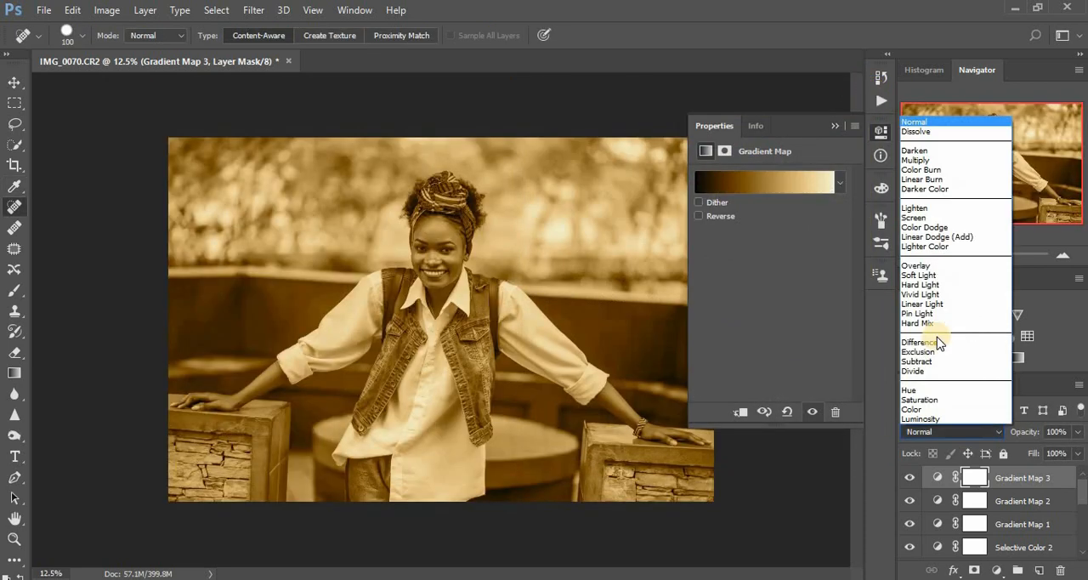
pyautogui.click(925, 275)
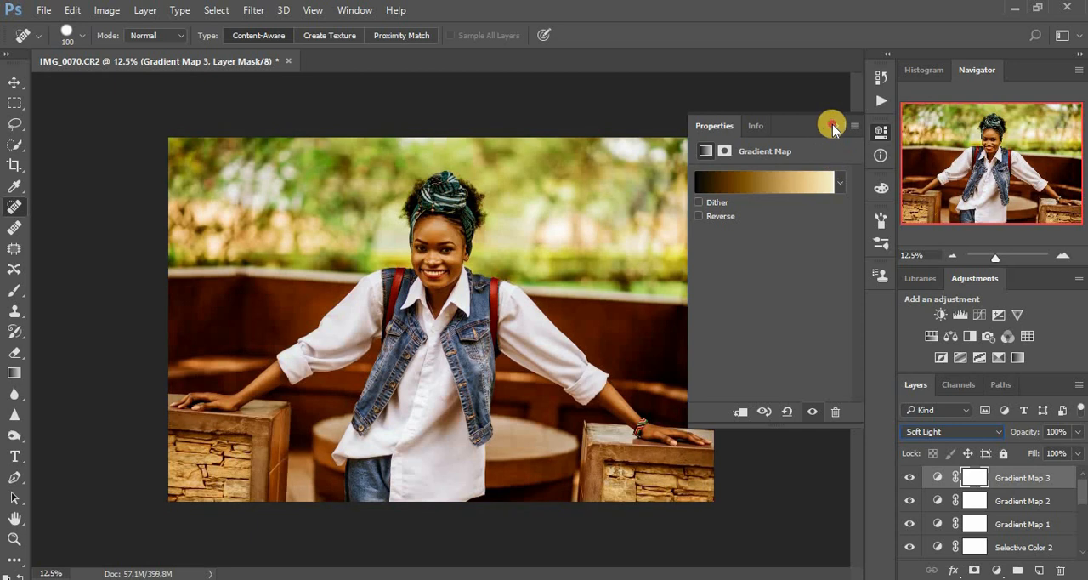
pyautogui.click(833, 126)
pyautogui.click(1077, 432)
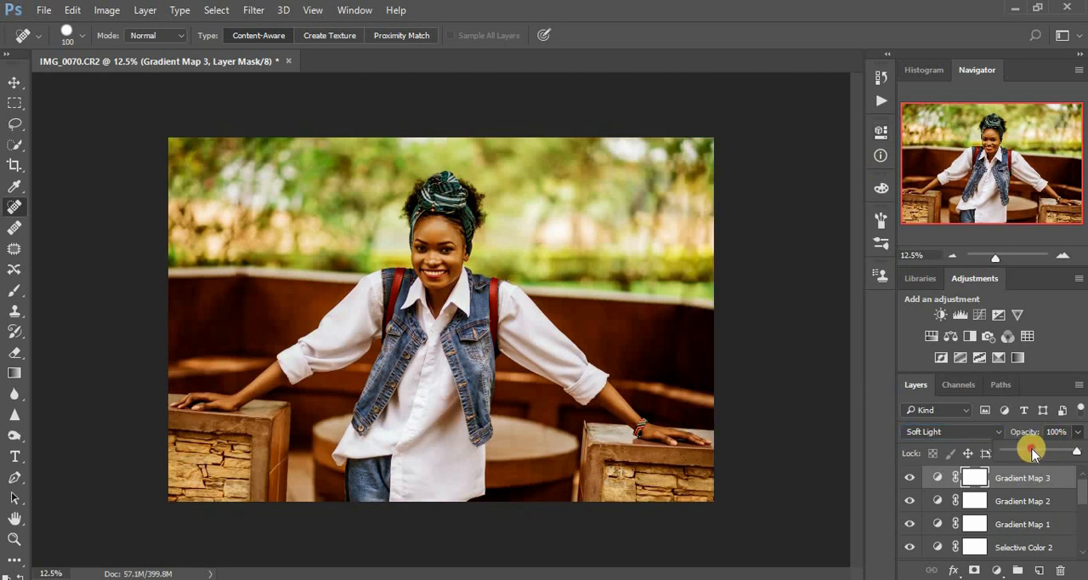
pyautogui.moveTo(1031, 451); pyautogui.dragTo(1016, 456)
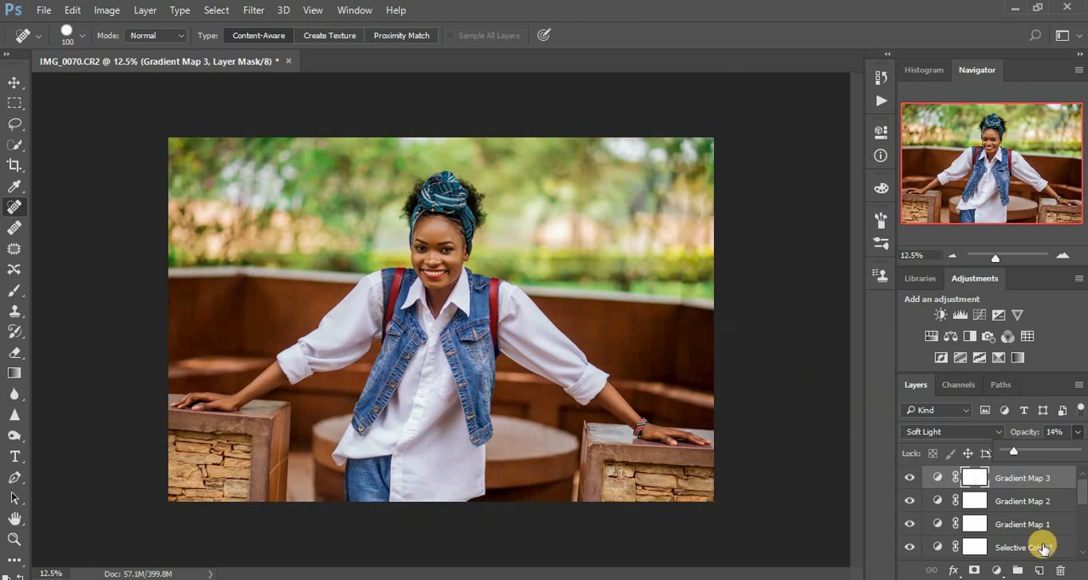
# Group the three Gradient Map and two Selective Color layers, and toggle the group's visibility to compare the grading
pyautogui.keyDown('shift'); pyautogui.click(1027, 504); pyautogui.keyUp('shift')
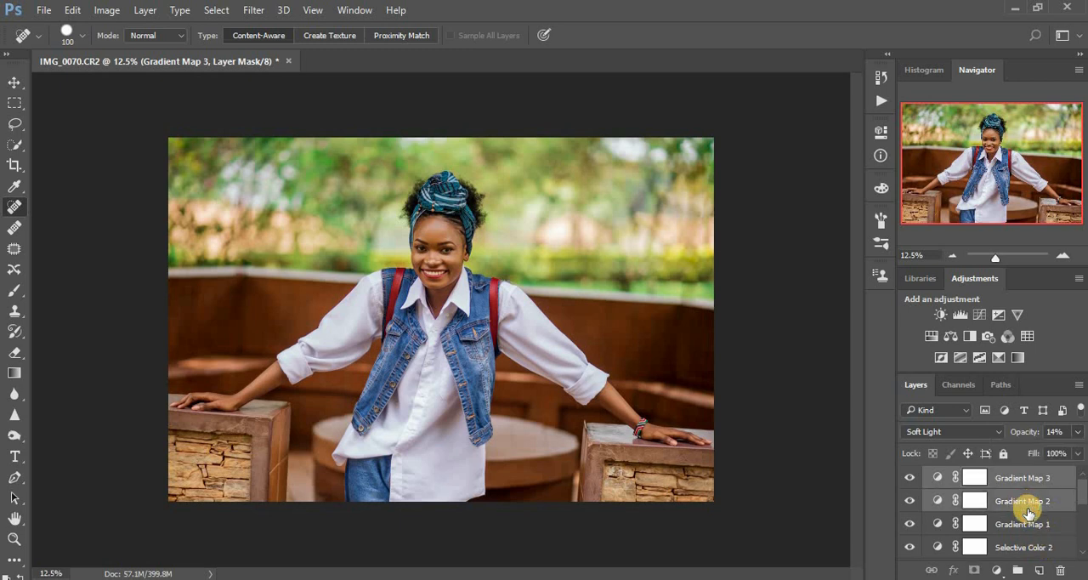
pyautogui.keyDown('shift'); pyautogui.click(1030, 523); pyautogui.keyUp('shift')
pyautogui.moveTo(1083, 499); pyautogui.dragTo(1082, 510)
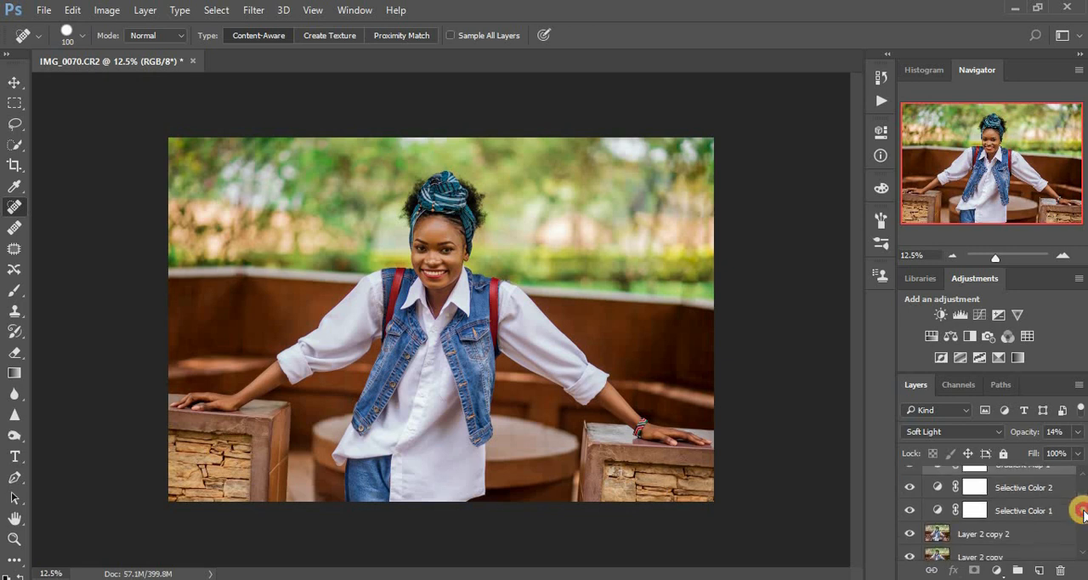
pyautogui.keyDown('shift'); pyautogui.click(1018, 488); pyautogui.keyUp('shift')
pyautogui.keyDown('shift'); pyautogui.click(1019, 513); pyautogui.keyUp('shift')
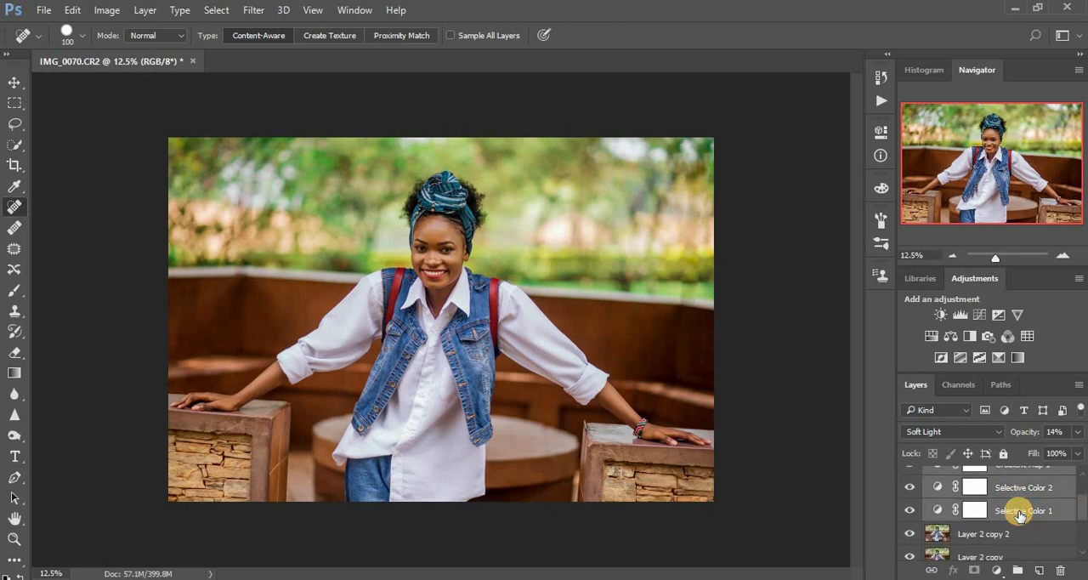
pyautogui.hotkey('ctrl', 'g')
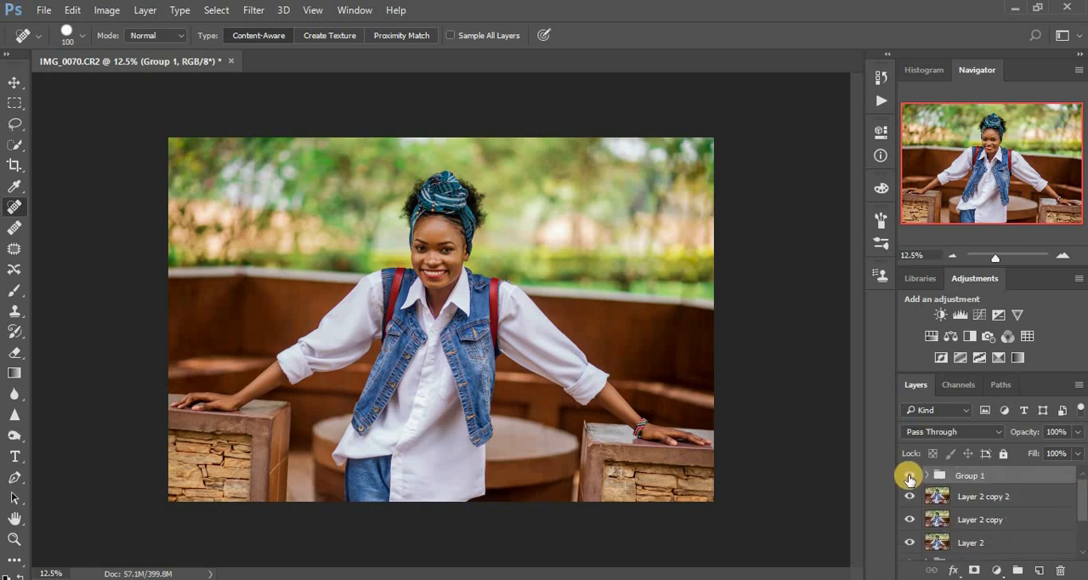
pyautogui.click(909, 476)
pyautogui.click(909, 477)
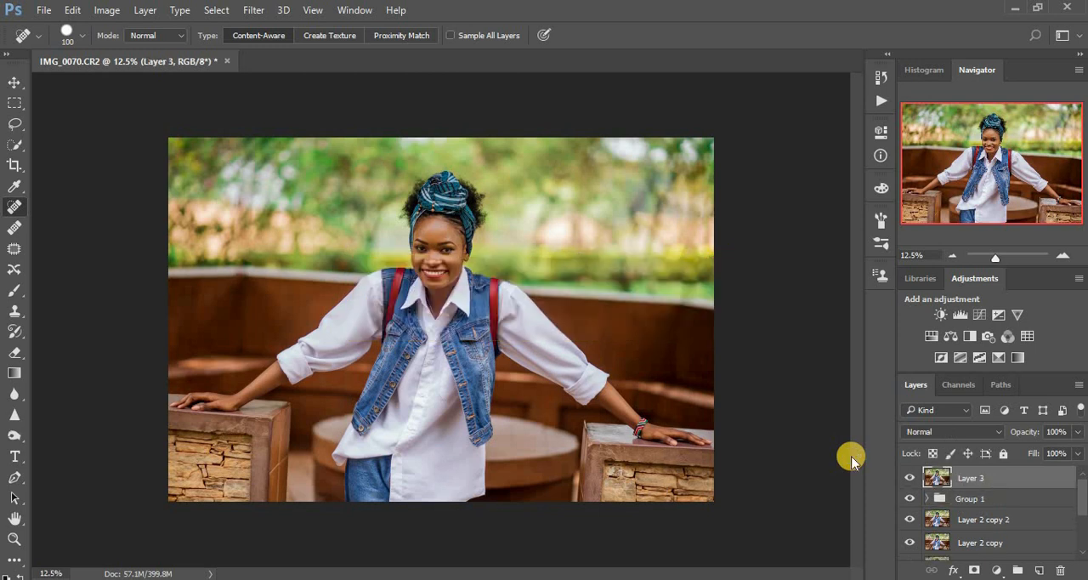
# Duplicate the merged Layer 3 and open the copy in the Camera Raw Filter
pyautogui.hotkey('ctrl', 'j')
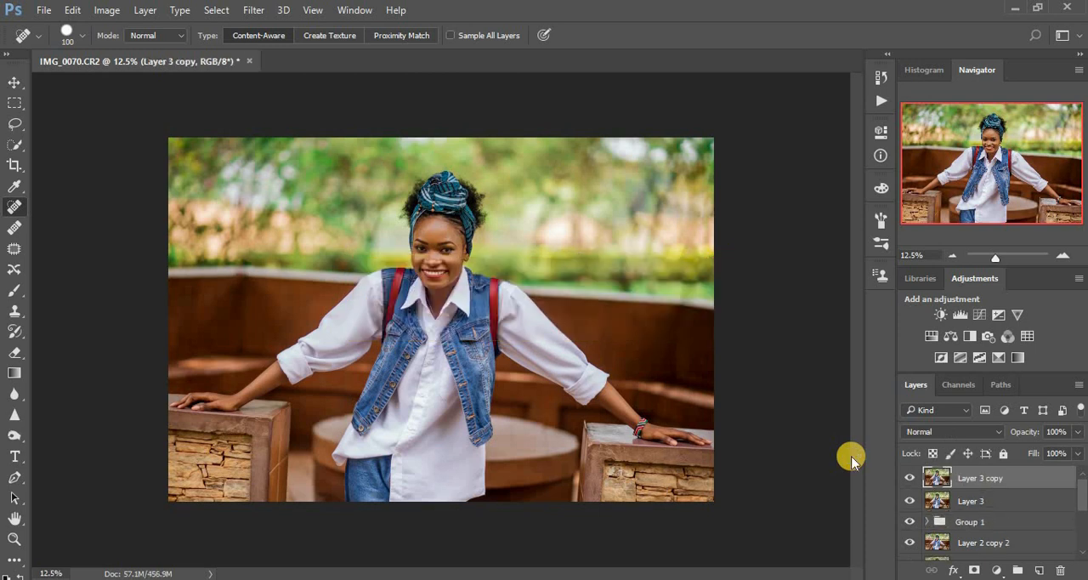
pyautogui.click(253, 10)
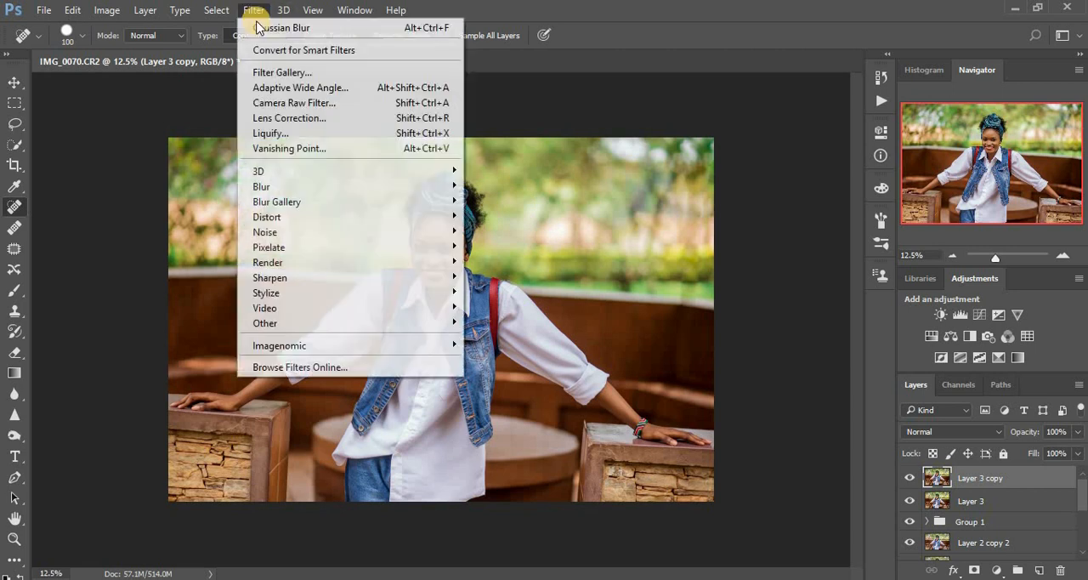
pyautogui.click(280, 102)
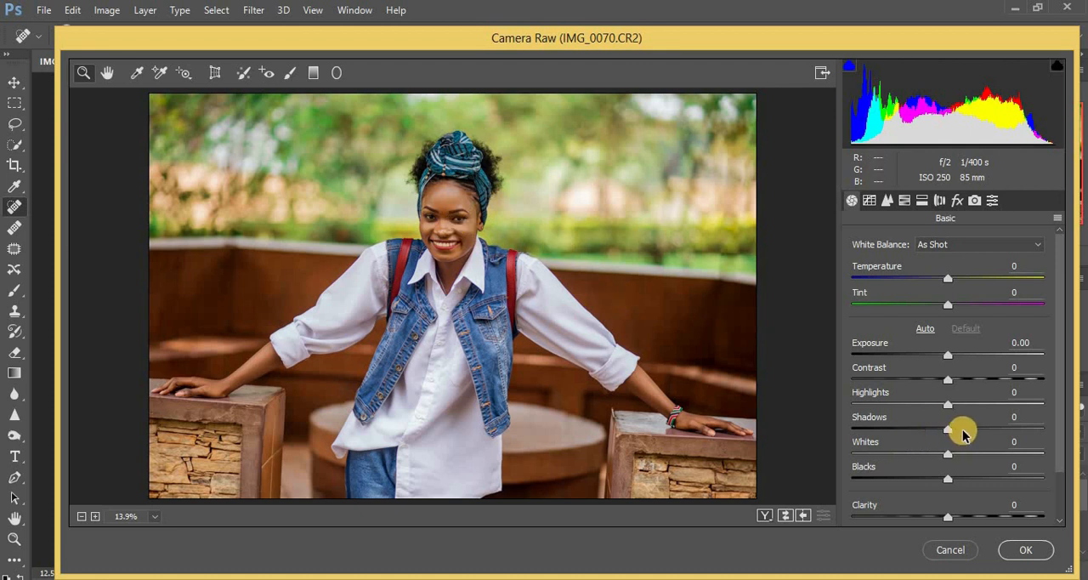
# Raise Shadows to +55 and Exposure to +0.10 in the Basic adjustments
pyautogui.moveTo(964, 434); pyautogui.dragTo(1007, 433)
pyautogui.moveTo(1000, 433); pyautogui.dragTo(997, 431)
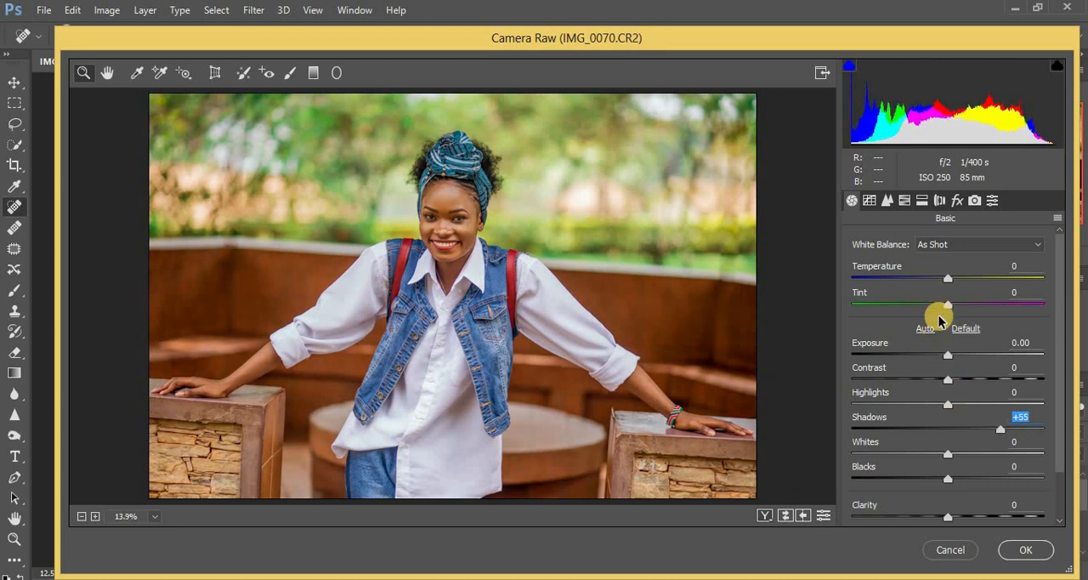
pyautogui.moveTo(949, 358); pyautogui.dragTo(950, 359)
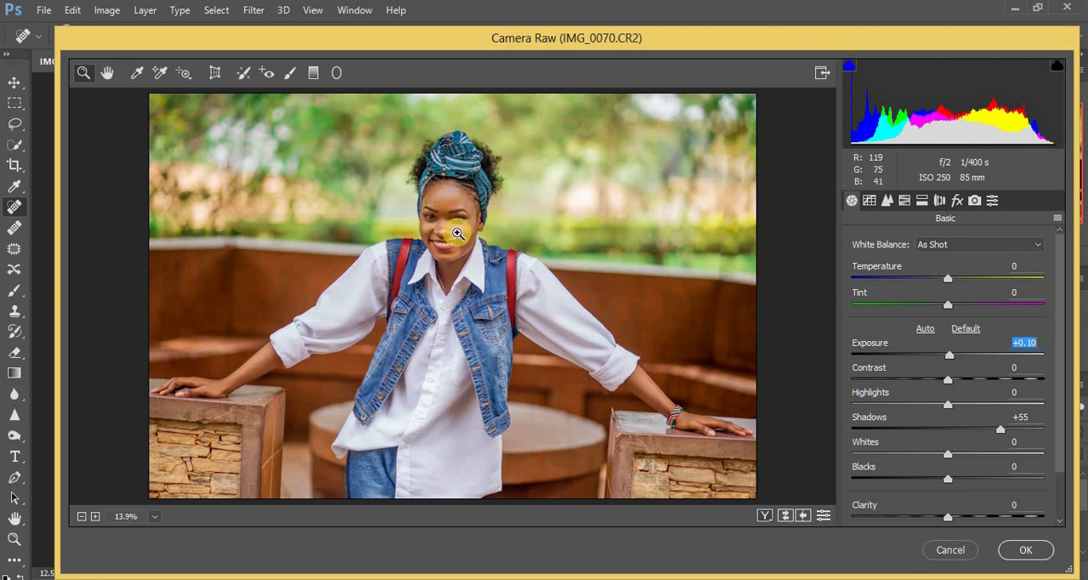
# Shift the HSL hue of Greens to +21 and Blues to -27
pyautogui.click(904, 201)
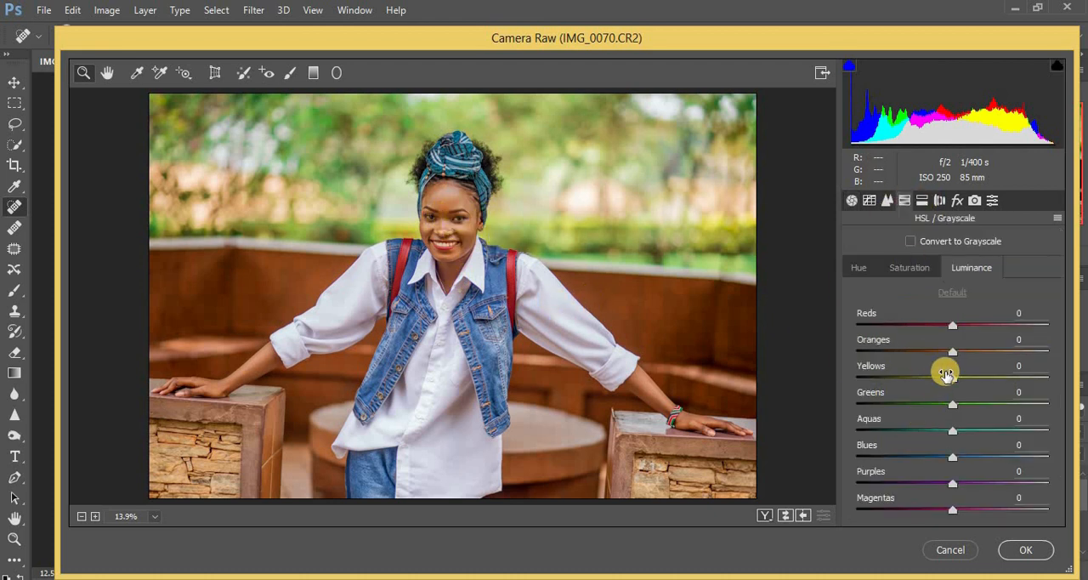
pyautogui.click(911, 267)
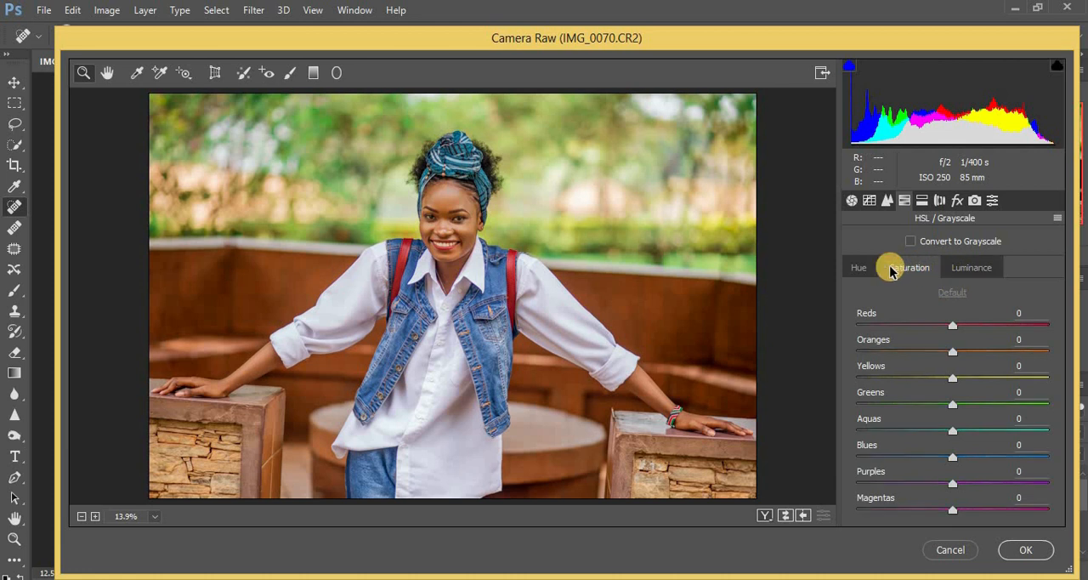
pyautogui.click(859, 269)
pyautogui.moveTo(949, 402); pyautogui.dragTo(980, 409)
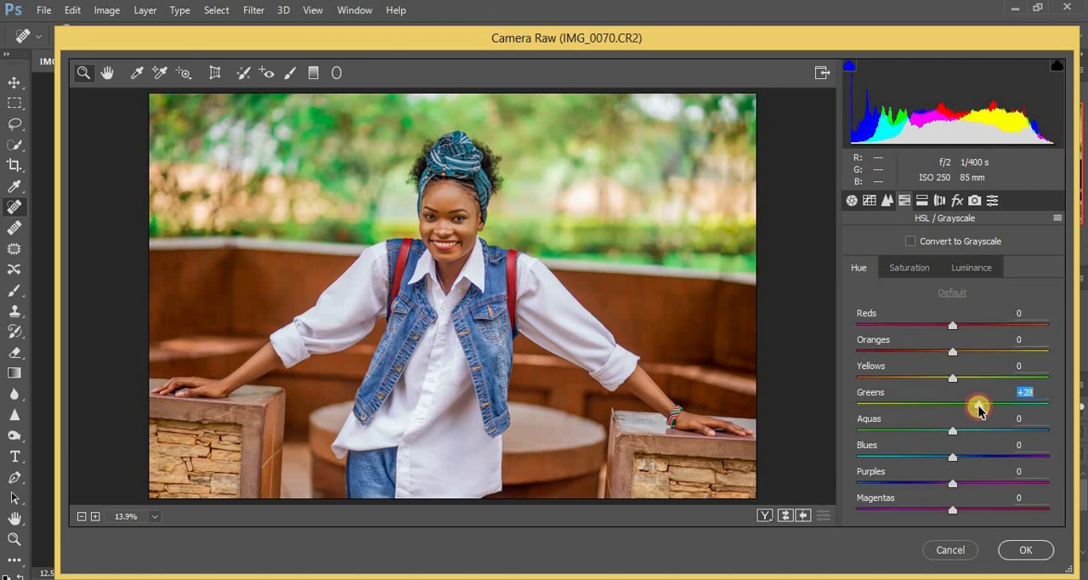
pyautogui.moveTo(978, 410); pyautogui.dragTo(973, 410)
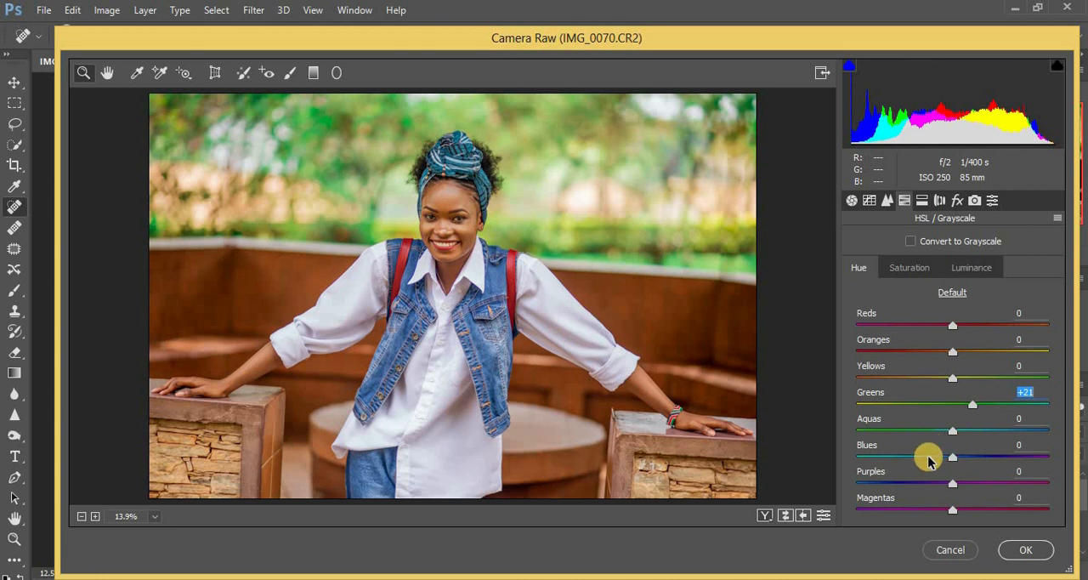
pyautogui.moveTo(948, 459); pyautogui.dragTo(922, 461)
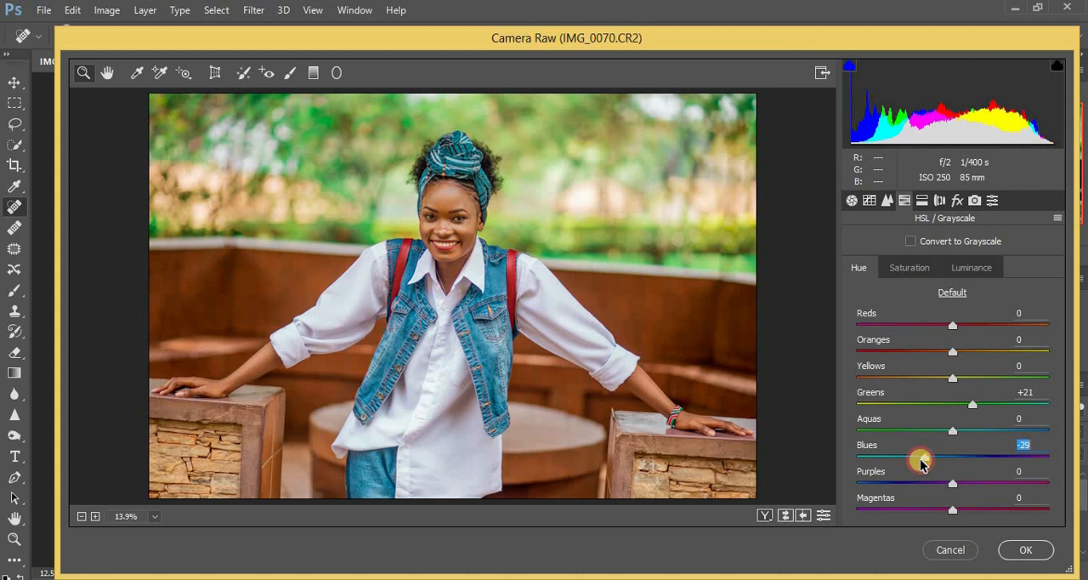
pyautogui.moveTo(923, 461); pyautogui.dragTo(925, 460)
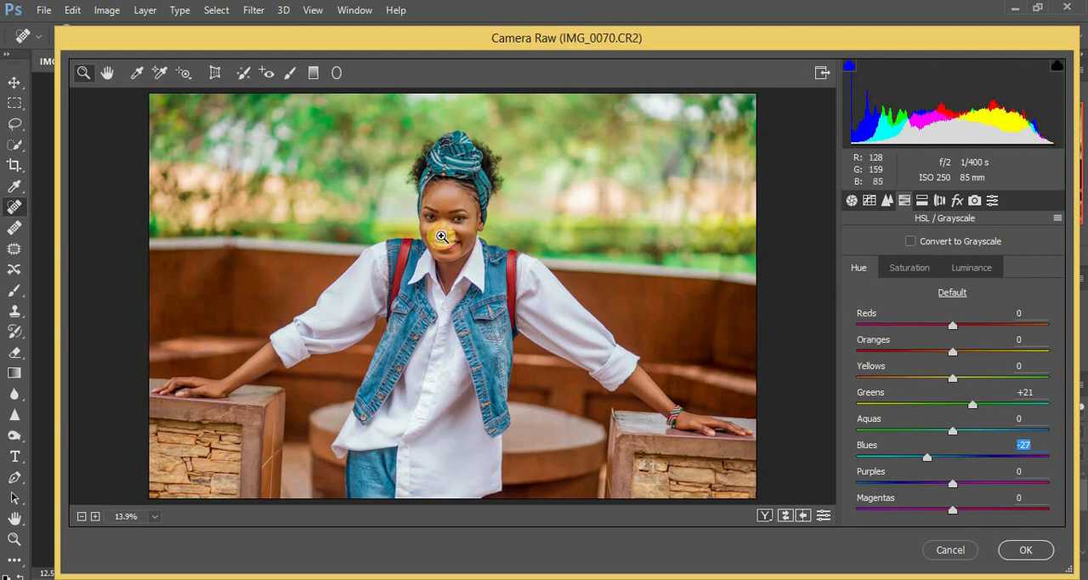
# Whiten the whites of both eyes by painting over them with the Adjustment Brush at Saturation -75
pyautogui.click(289, 76)
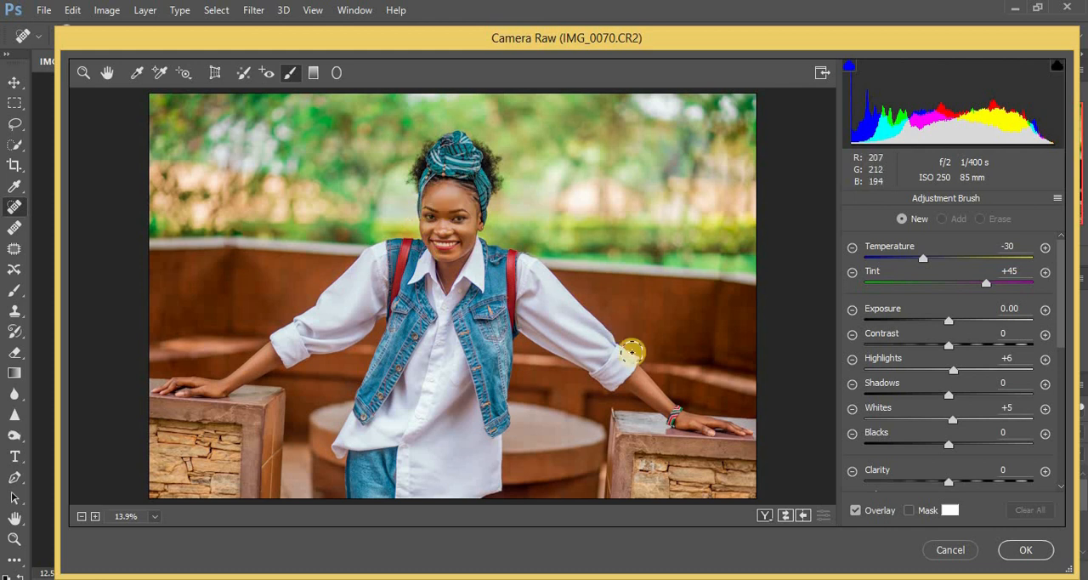
pyautogui.moveTo(1062, 339)
pyautogui.mouseDown()
pyautogui.moveTo(1061, 376)
pyautogui.moveTo(971, 395)
pyautogui.mouseUp()
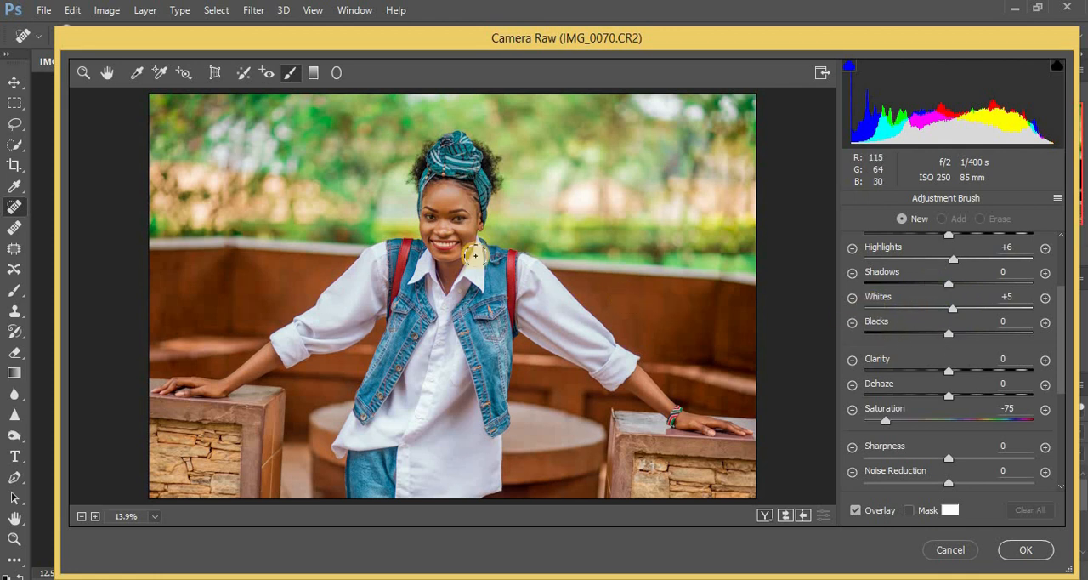
pyautogui.click(582, 358)
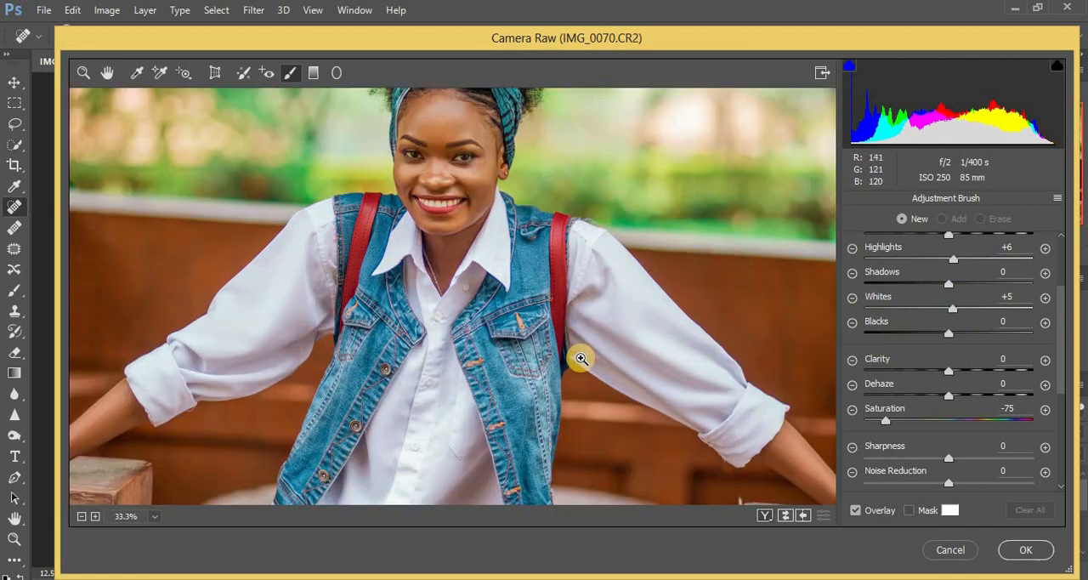
pyautogui.click(581, 359)
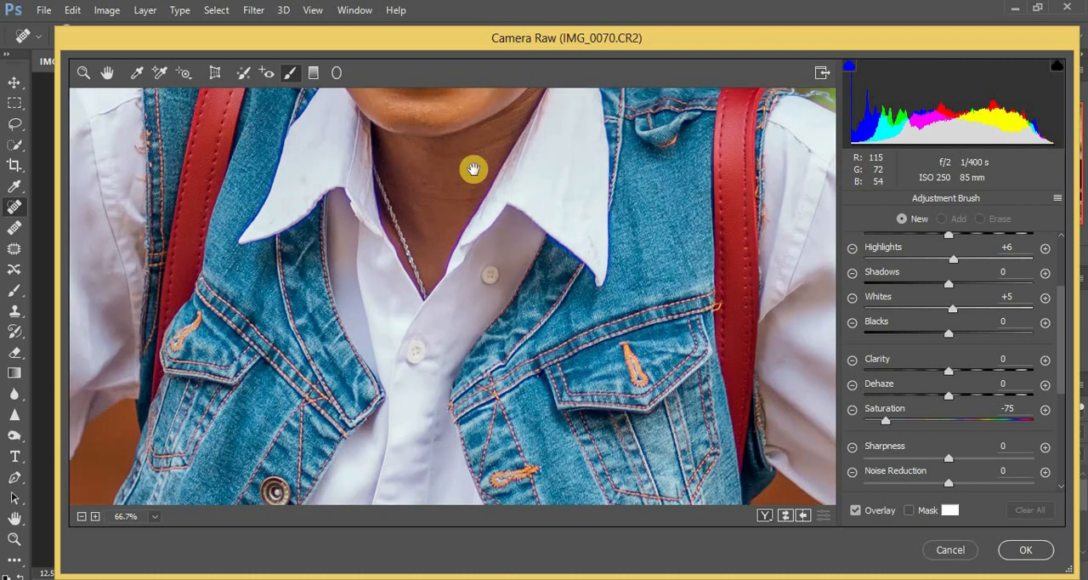
pyautogui.moveTo(474, 169); pyautogui.dragTo(502, 417)
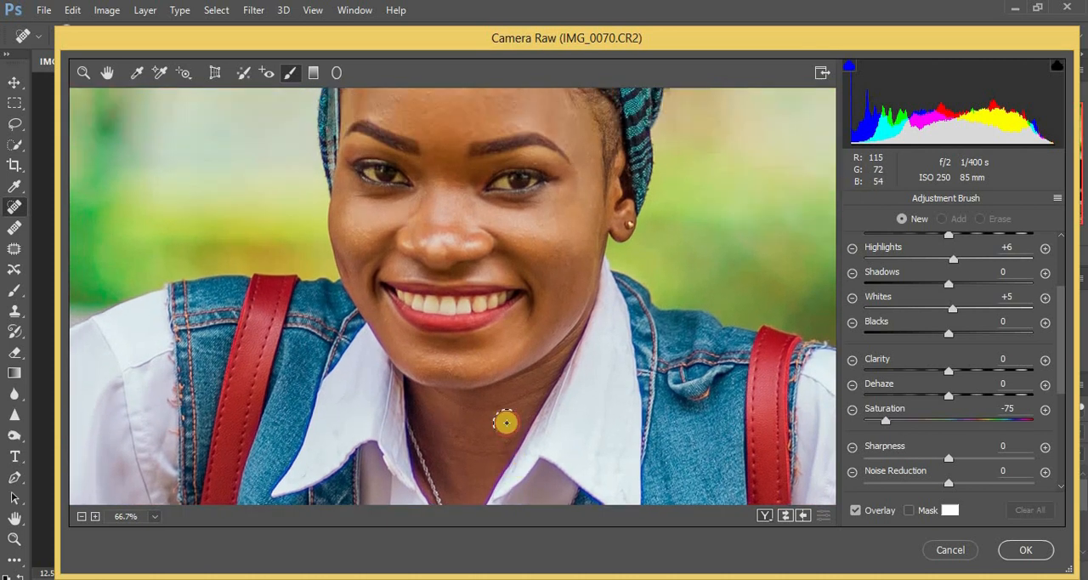
pyautogui.click(485, 260)
pyautogui.click(485, 260)
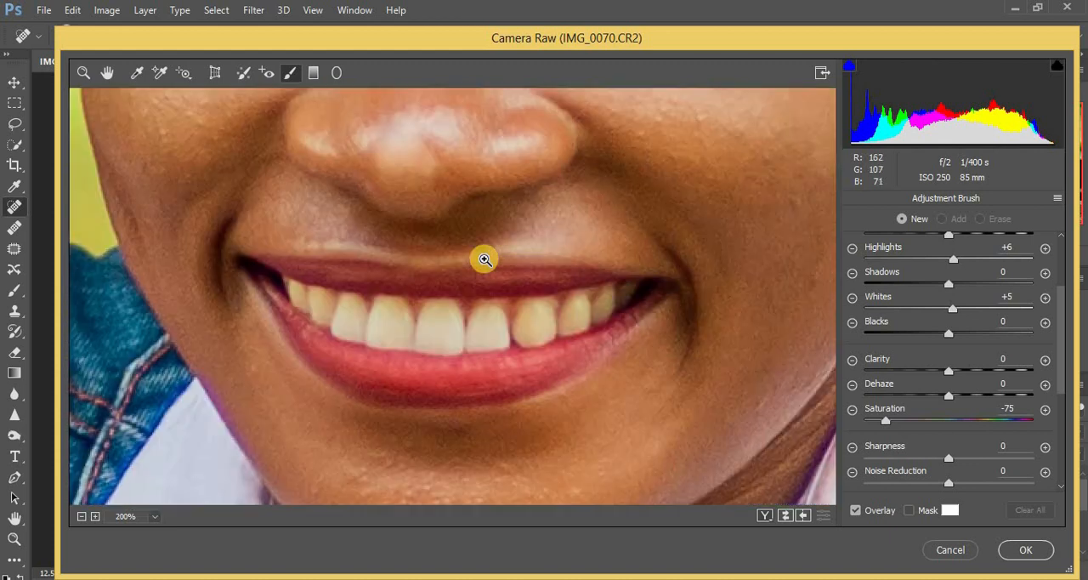
pyautogui.click(485, 259)
pyautogui.moveTo(574, 194); pyautogui.dragTo(593, 483)
pyautogui.moveTo(268, 126); pyautogui.dragTo(366, 304)
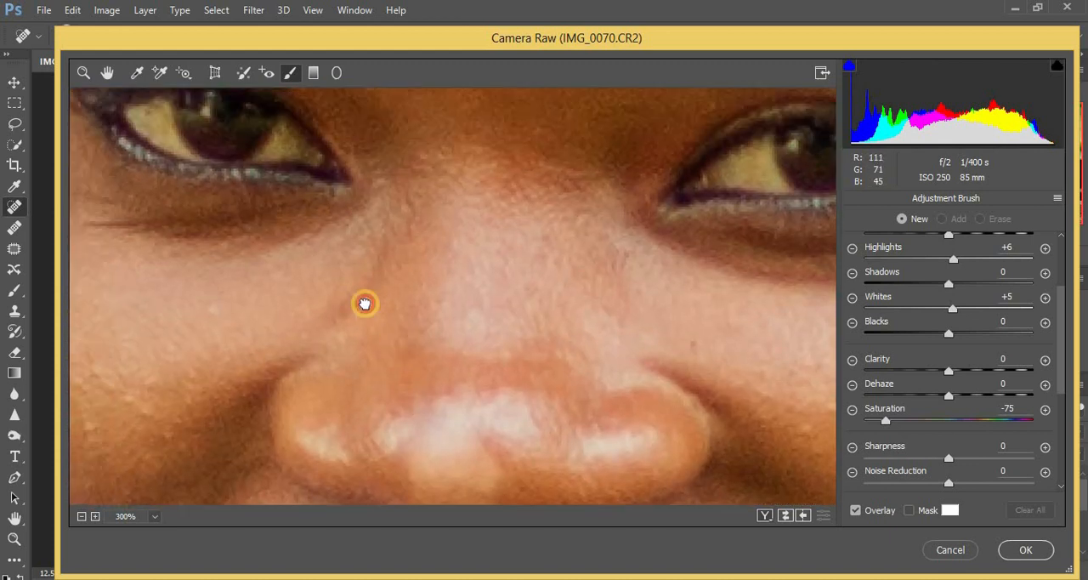
pyautogui.moveTo(209, 190)
pyautogui.mouseDown()
pyautogui.moveTo(220, 235)
pyautogui.moveTo(208, 198)
pyautogui.moveTo(200, 216)
pyautogui.moveTo(189, 206)
pyautogui.moveTo(235, 253)
pyautogui.moveTo(205, 225)
pyautogui.mouseUp()
pyautogui.moveTo(368, 243)
pyautogui.mouseDown()
pyautogui.moveTo(342, 232)
pyautogui.moveTo(320, 248)
pyautogui.moveTo(335, 233)
pyautogui.moveTo(341, 246)
pyautogui.moveTo(313, 254)
pyautogui.moveTo(362, 251)
pyautogui.moveTo(306, 246)
pyautogui.mouseUp()
pyautogui.click(362, 250)
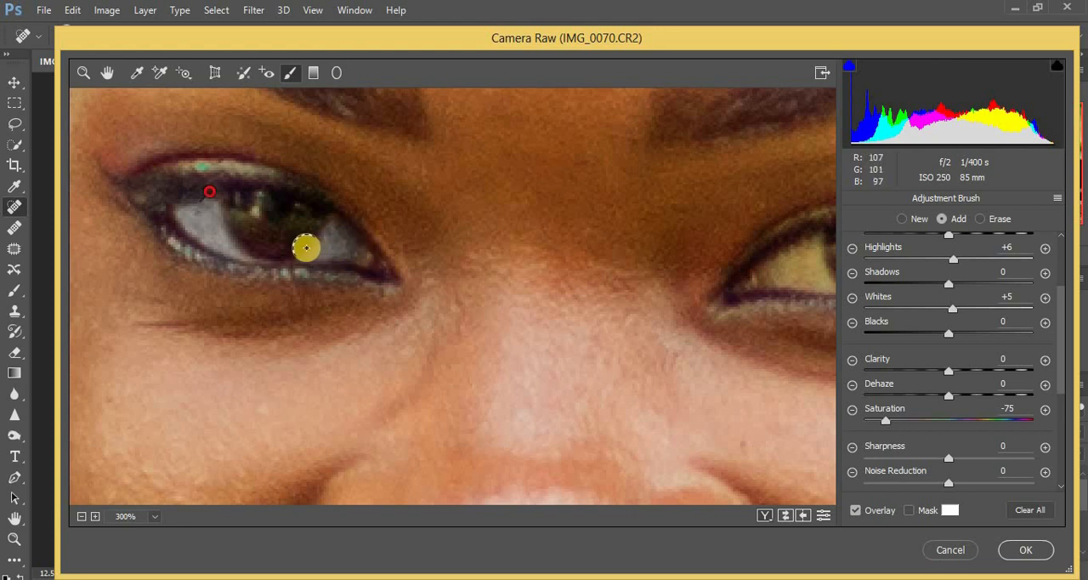
pyautogui.moveTo(654, 196); pyautogui.dragTo(485, 189)
pyautogui.moveTo(641, 240)
pyautogui.mouseDown()
pyautogui.moveTo(636, 260)
pyautogui.moveTo(624, 262)
pyautogui.moveTo(629, 247)
pyautogui.moveTo(601, 264)
pyautogui.moveTo(672, 278)
pyautogui.moveTo(777, 236)
pyautogui.moveTo(755, 262)
pyautogui.mouseUp()
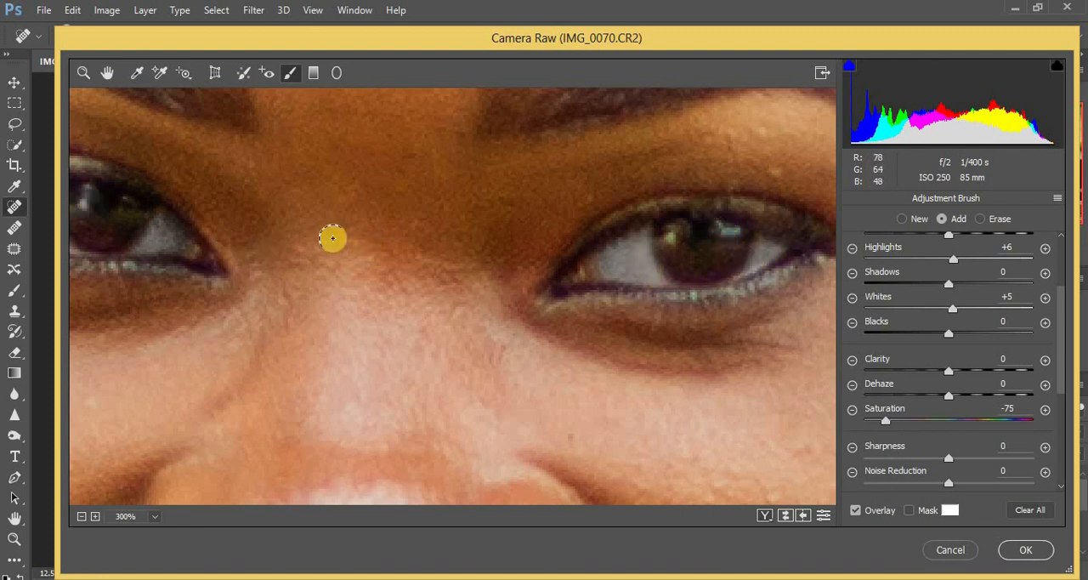
# Whiten the teeth by painting over them with the same Adjustment Brush correction, and leave the brush
pyautogui.hotkey('ctrl', '-')
pyautogui.hotkey('ctrl', '-')
pyautogui.hotkey('ctrl', '-')
pyautogui.hotkey('ctrl', '-')
pyautogui.hotkey('ctrl', '-')
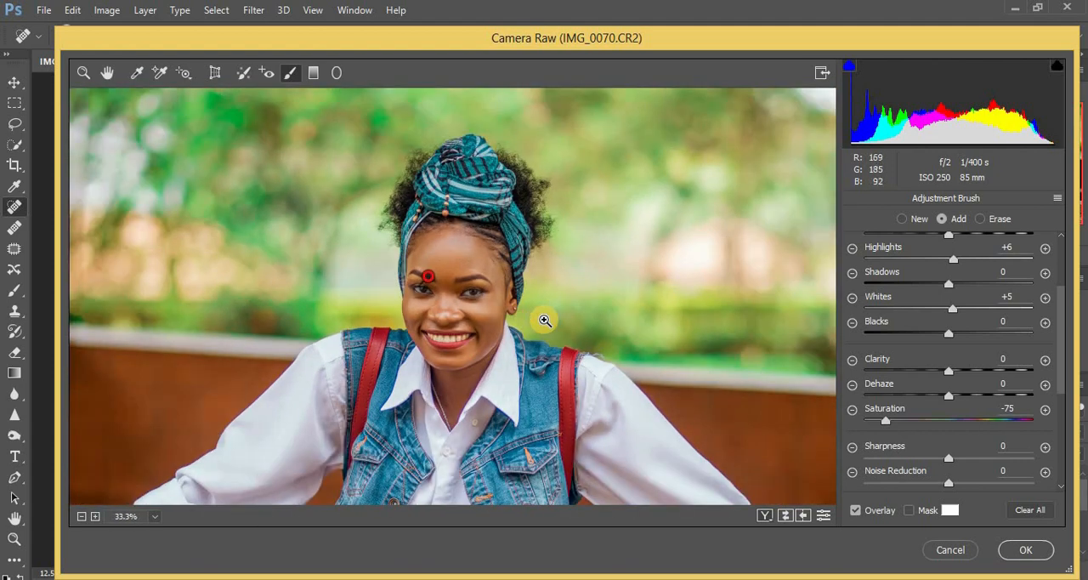
pyautogui.hotkey('ctrl', '+')
pyautogui.hotkey('ctrl', '+')
pyautogui.hotkey('ctrl', '+')
pyautogui.hotkey('ctrl', '+')
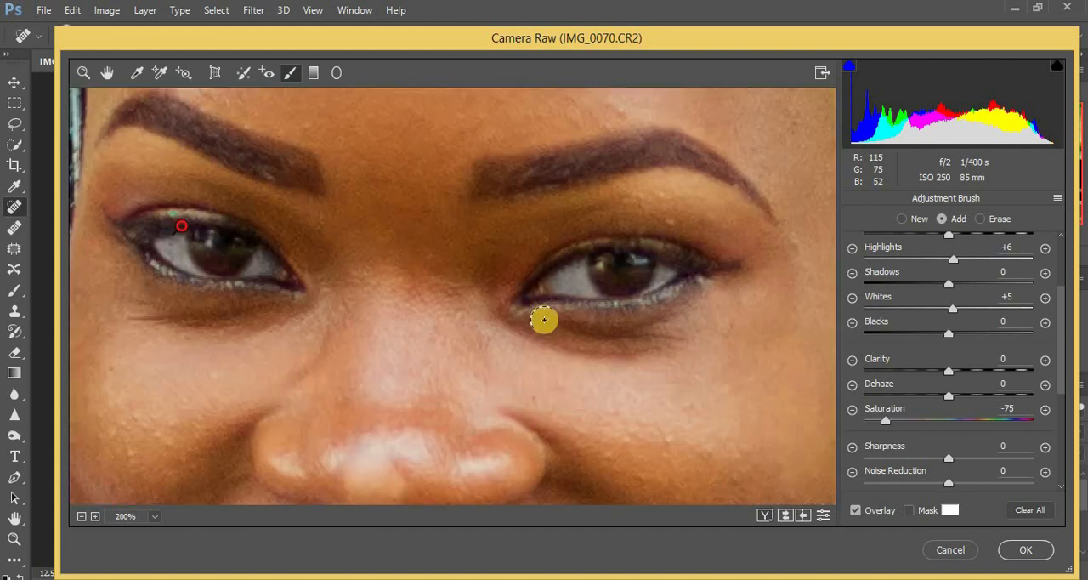
pyautogui.scroll(-5, 566, 238)
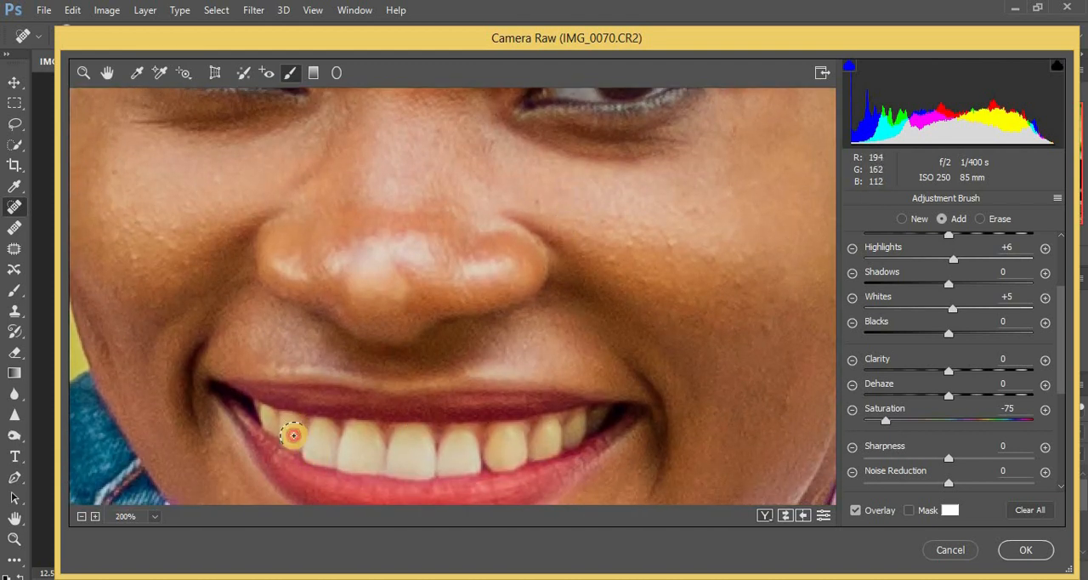
pyautogui.moveTo(287, 424)
pyautogui.mouseDown()
pyautogui.moveTo(318, 430)
pyautogui.moveTo(322, 454)
pyautogui.moveTo(326, 436)
pyautogui.moveTo(270, 419)
pyautogui.moveTo(354, 431)
pyautogui.moveTo(351, 458)
pyautogui.moveTo(363, 461)
pyautogui.moveTo(362, 434)
pyautogui.moveTo(408, 442)
pyautogui.moveTo(400, 462)
pyautogui.moveTo(416, 467)
pyautogui.moveTo(424, 446)
pyautogui.moveTo(403, 441)
pyautogui.moveTo(392, 463)
pyautogui.moveTo(449, 445)
pyautogui.moveTo(453, 469)
pyautogui.moveTo(469, 462)
pyautogui.moveTo(461, 442)
pyautogui.moveTo(498, 440)
pyautogui.moveTo(504, 456)
pyautogui.moveTo(506, 437)
pyautogui.moveTo(547, 431)
pyautogui.moveTo(546, 447)
pyautogui.moveTo(594, 419)
pyautogui.mouseUp()
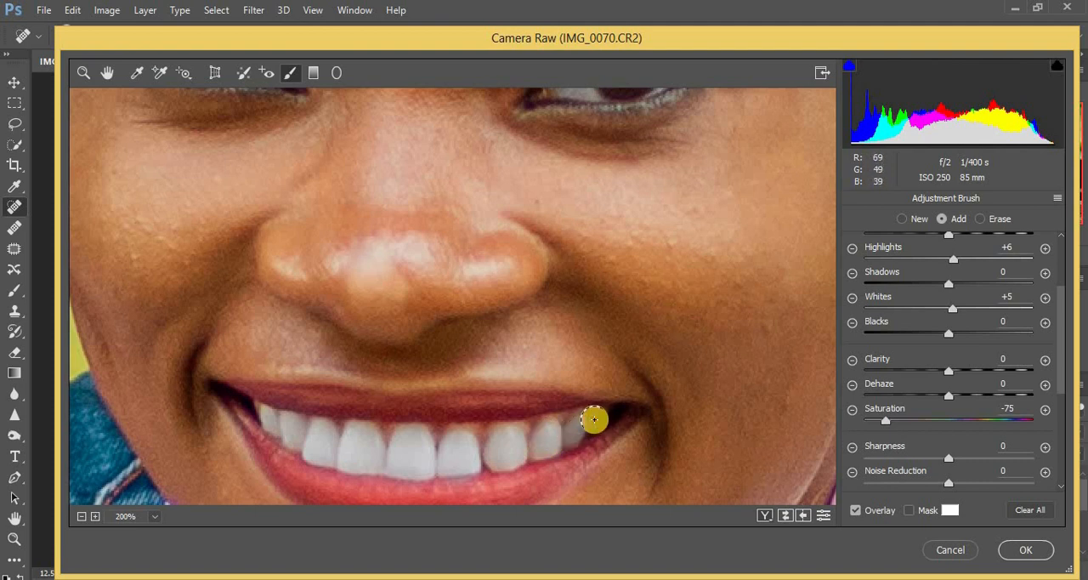
pyautogui.hotkey('ctrl', '-')
pyautogui.hotkey('ctrl', '-')
pyautogui.hotkey('ctrl', '-')
pyautogui.hotkey('ctrl', '-')
pyautogui.hotkey('ctrl', '-')
pyautogui.hotkey('ctrl', '-')
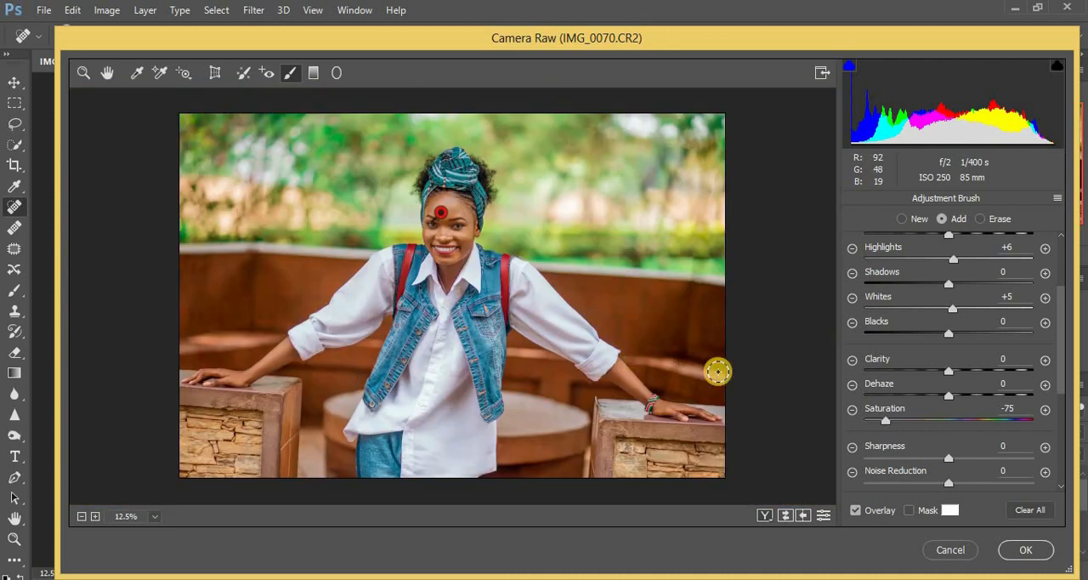
pyautogui.click(82, 71)
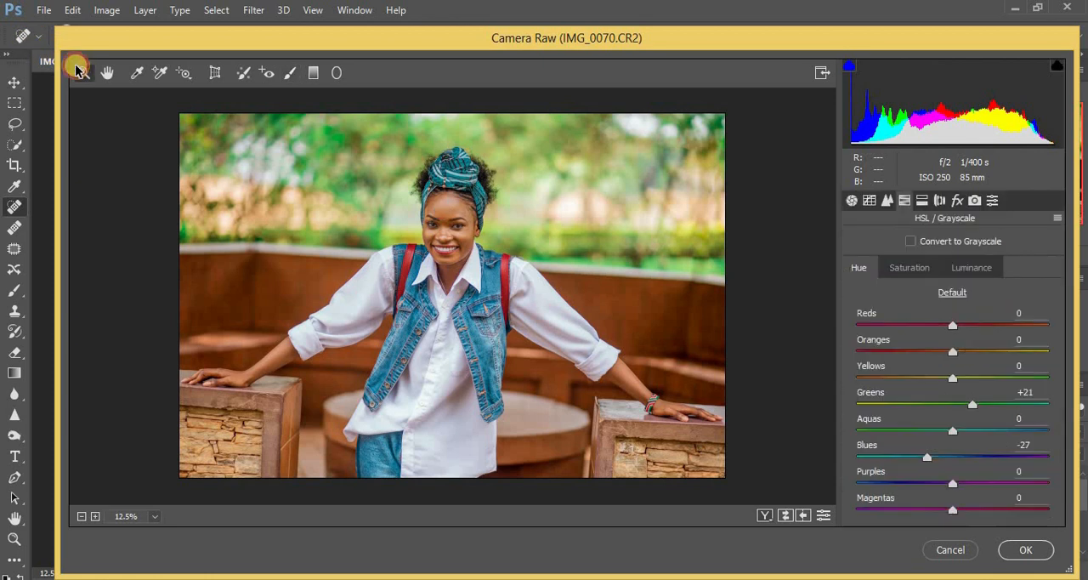
# Set Highlights to +4 in the Basic adjustments and apply the Camera Raw edits to the layer
pyautogui.click(851, 202)
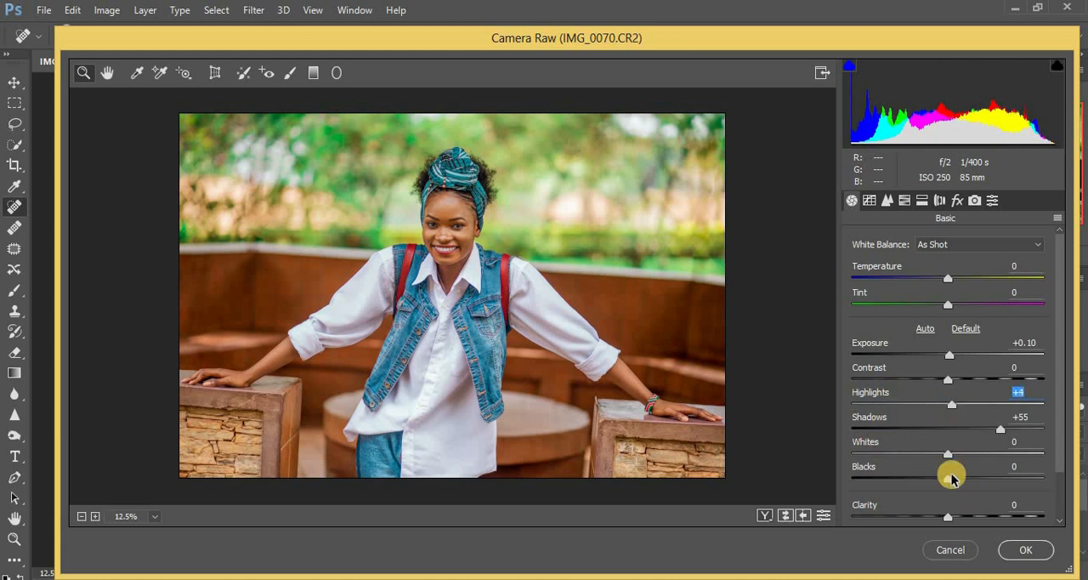
pyautogui.click(1023, 552)
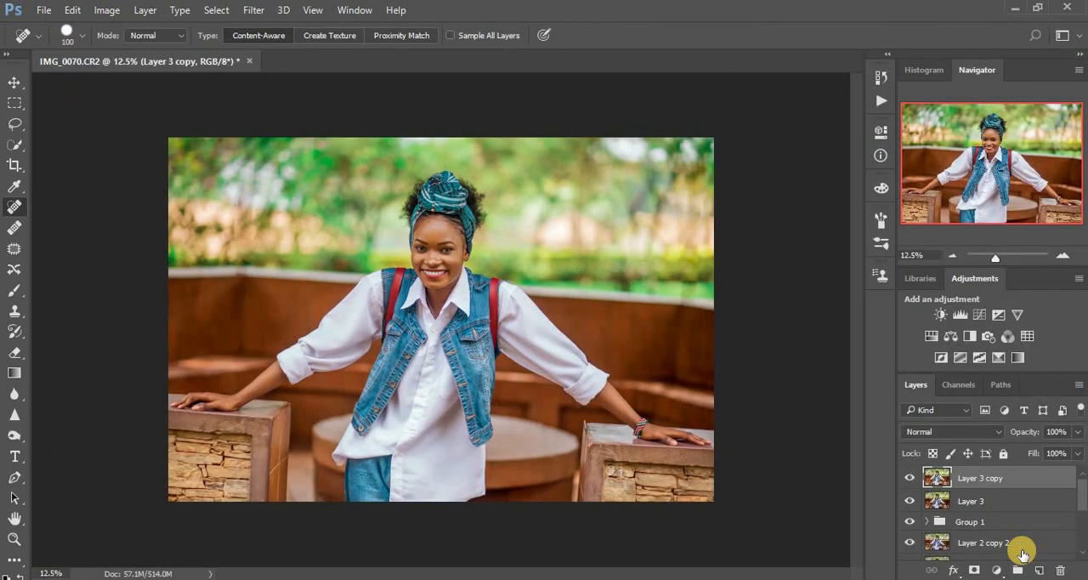
# Compare the photo with and without the Camera Raw edits by toggling the visibility of Layer 3 copy
pyautogui.click(909, 478)
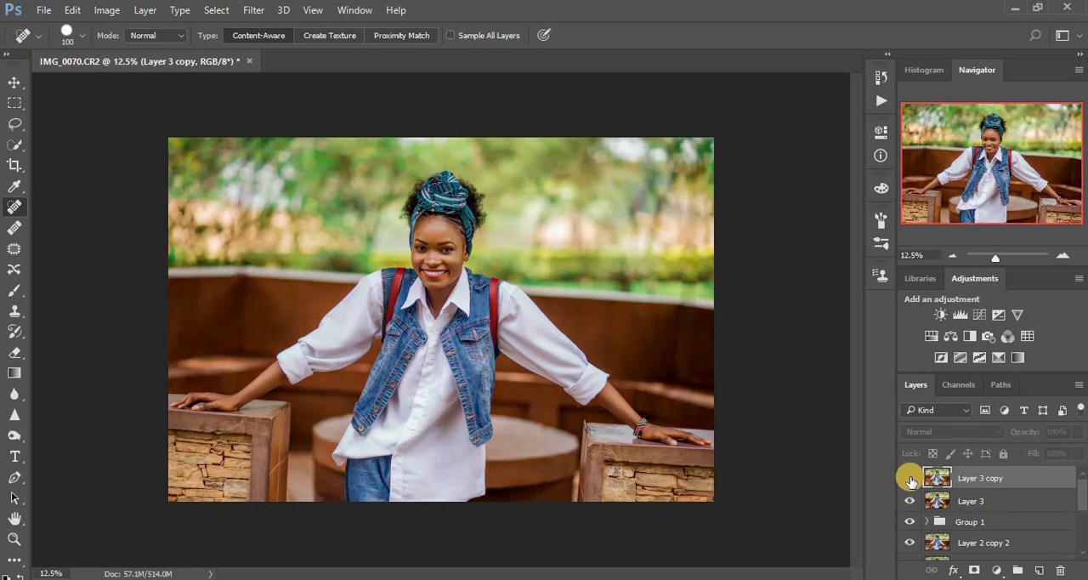
pyautogui.click(909, 478)
pyautogui.click(910, 478)
pyautogui.click(910, 479)
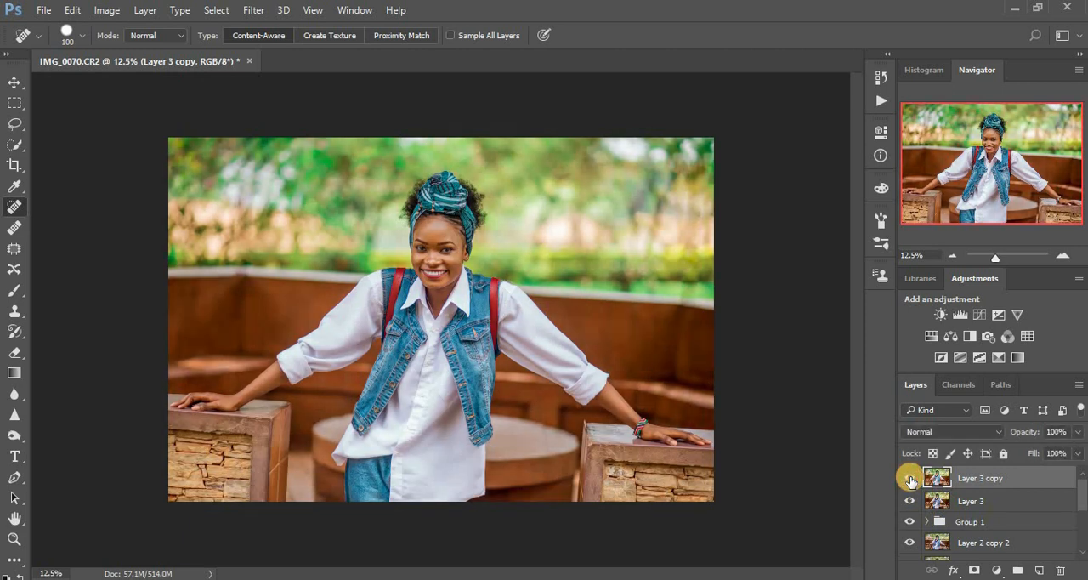
# Add a brightening Curves adjustment layer with a point at Input 105, Output 161, and invert its mask to black
pyautogui.click(998, 570)
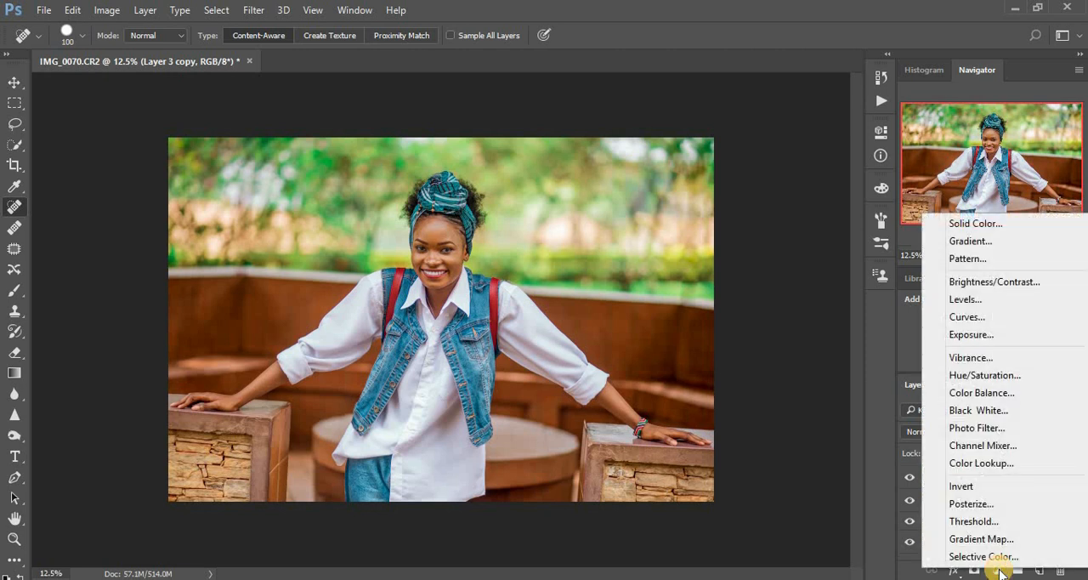
pyautogui.click(964, 317)
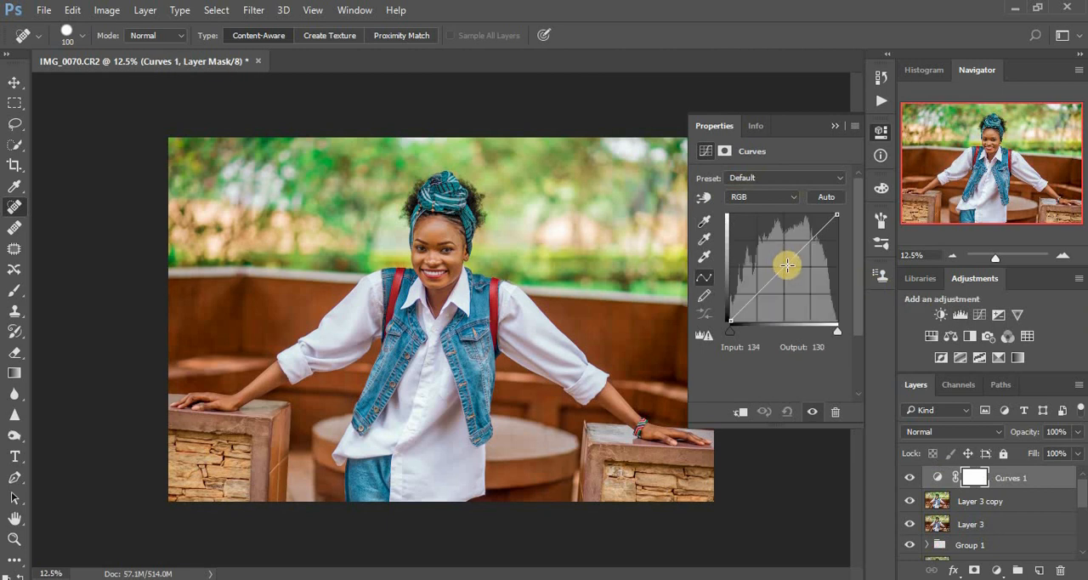
pyautogui.moveTo(783, 262); pyautogui.dragTo(771, 250)
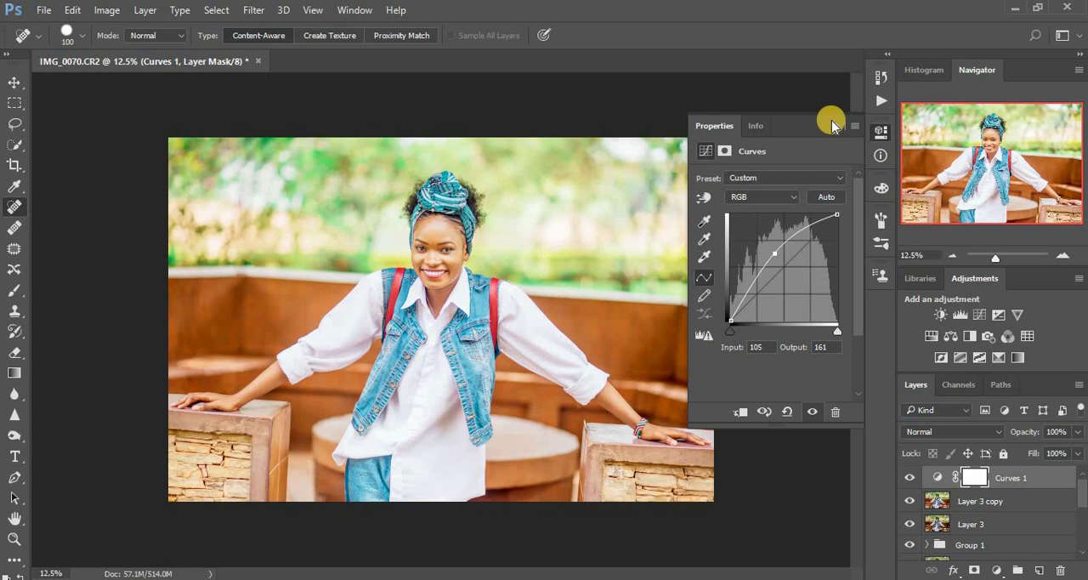
pyautogui.hotkey('ctrl', 'i')
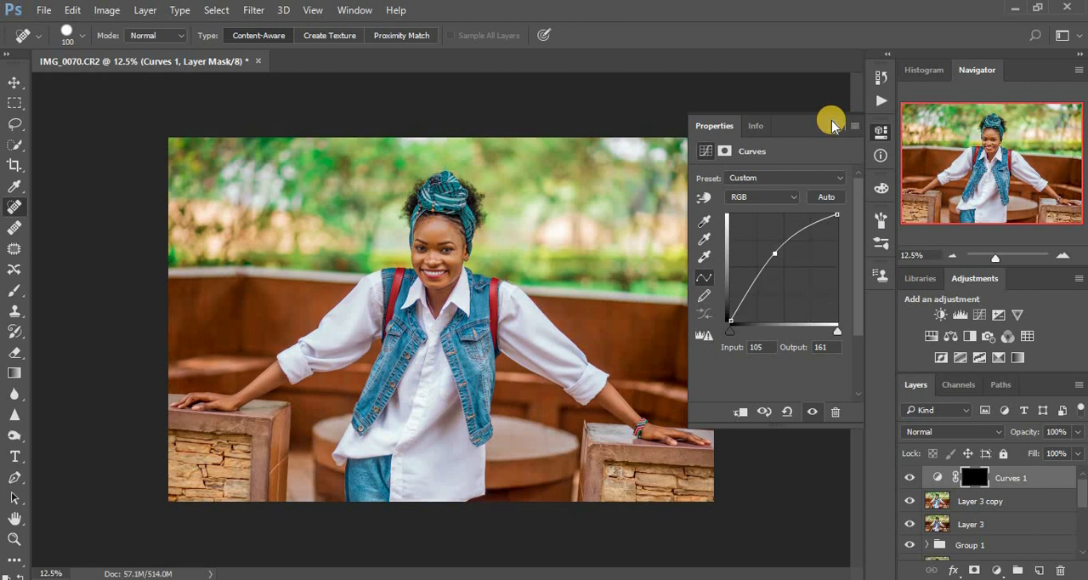
pyautogui.click(839, 125)
pyautogui.click(839, 126)
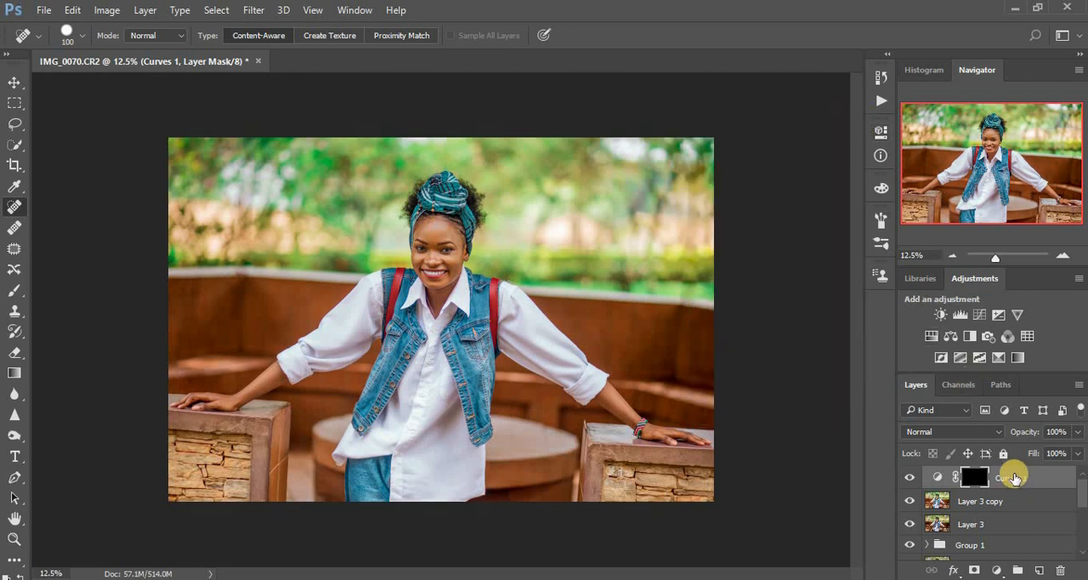
# Rename the brightening Curves layer as dodge
pyautogui.doubleClick(1012, 477)
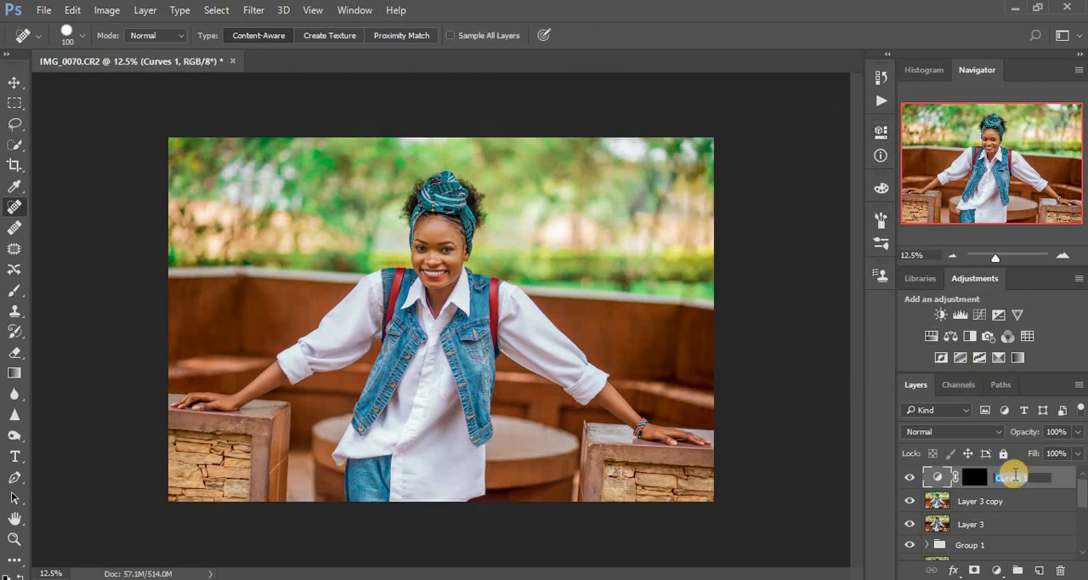
pyautogui.write('dodge')
pyautogui.press('Return')
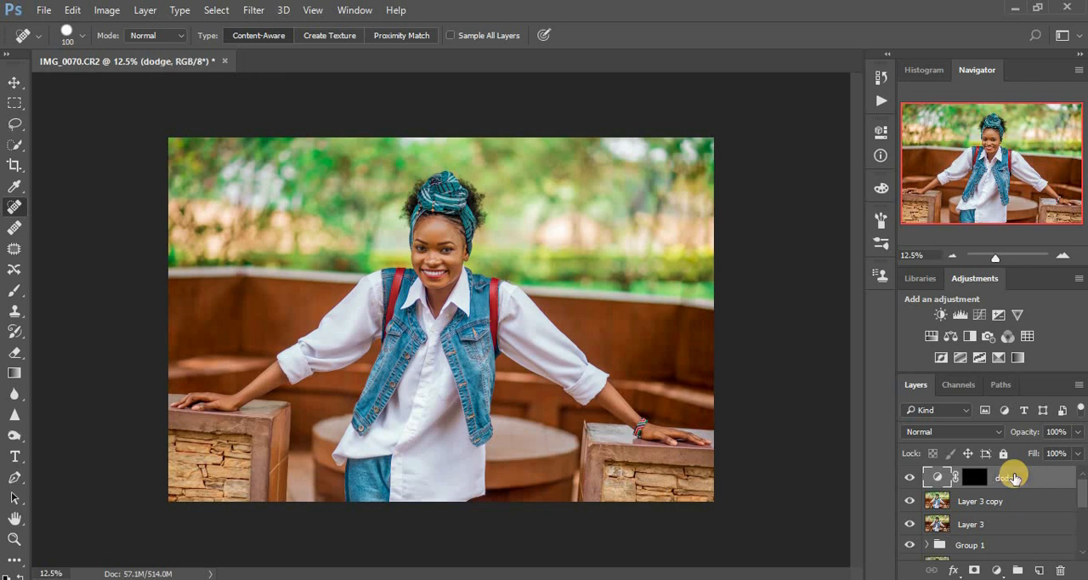
# Add a darkening Curves adjustment layer with a point at Input 159, Output 100, and invert its mask to black
pyautogui.click(997, 570)
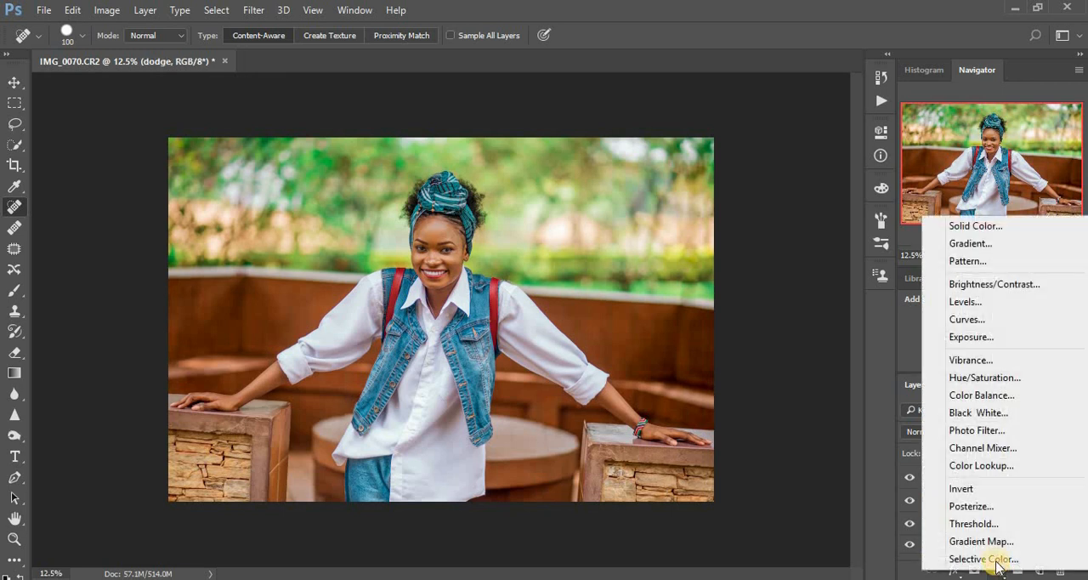
pyautogui.click(963, 321)
pyautogui.moveTo(768, 261); pyautogui.dragTo(797, 281)
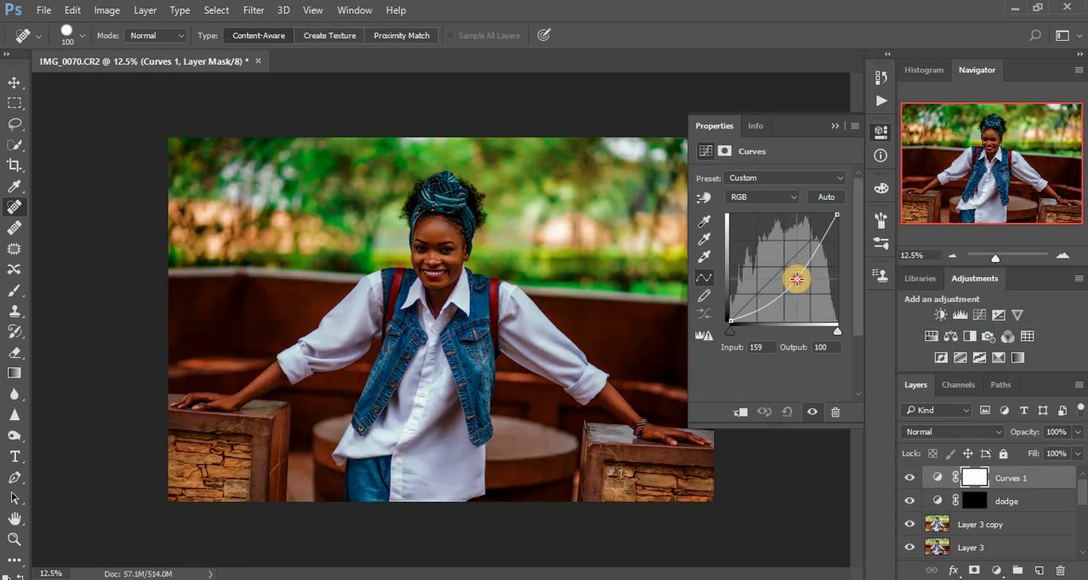
pyautogui.click(835, 126)
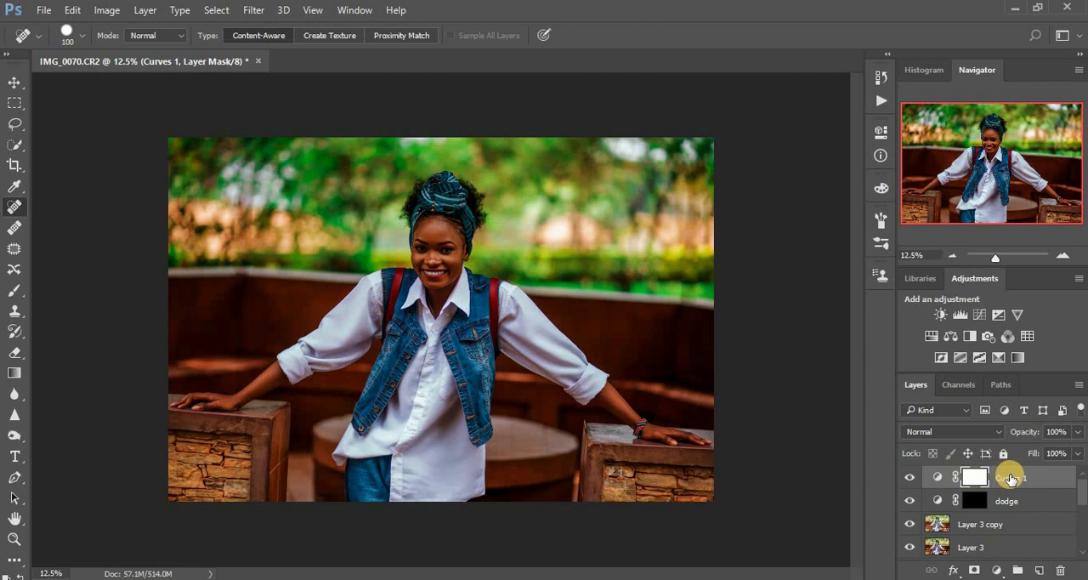
pyautogui.hotkey('ctrl', 'i')
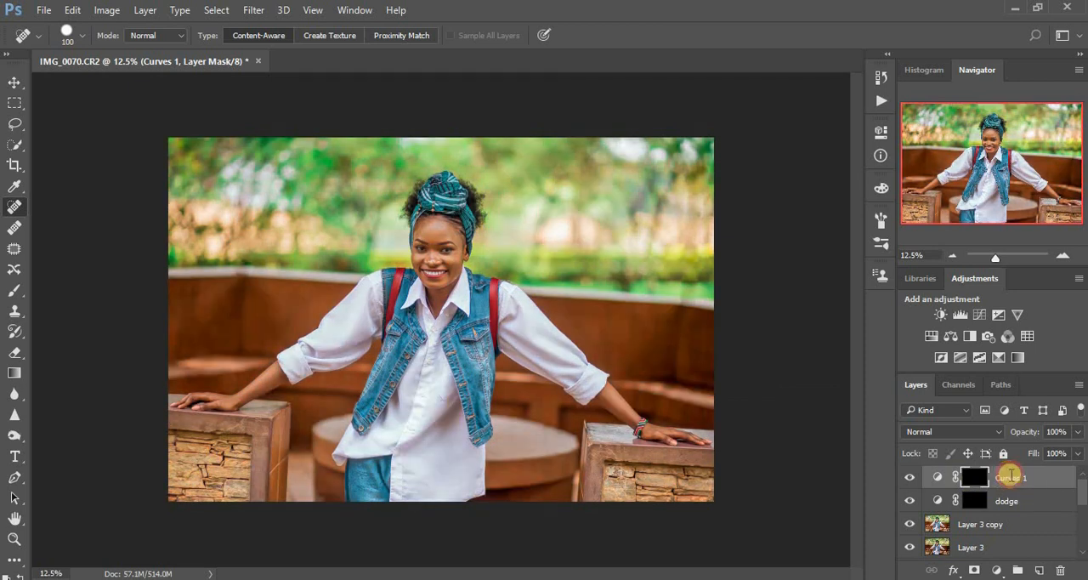
# Rename the darkening Curves layer as burn
pyautogui.doubleClick(1011, 477)
pyautogui.write('burn')
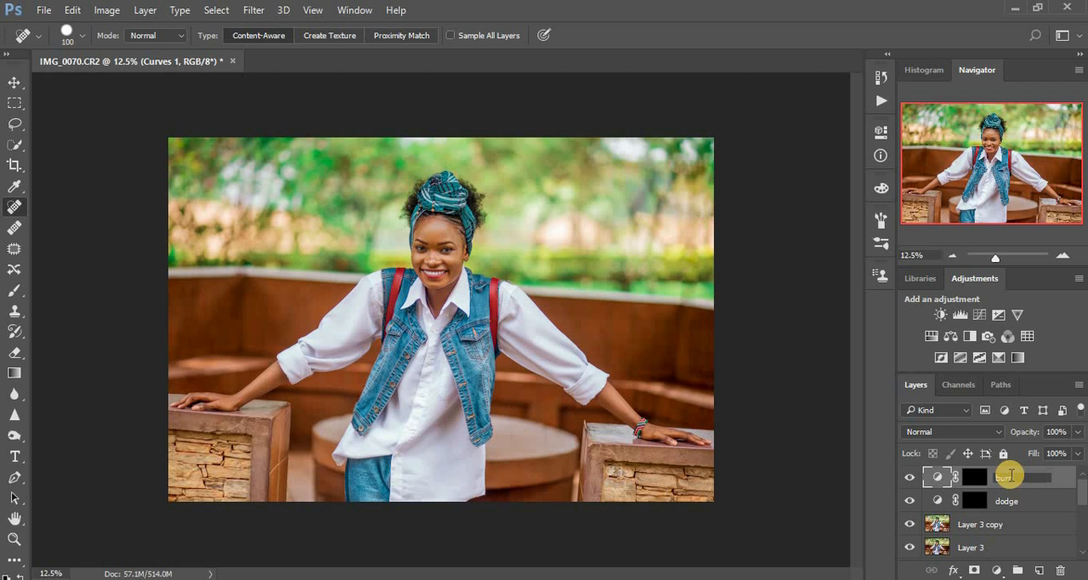
pyautogui.press('Return')
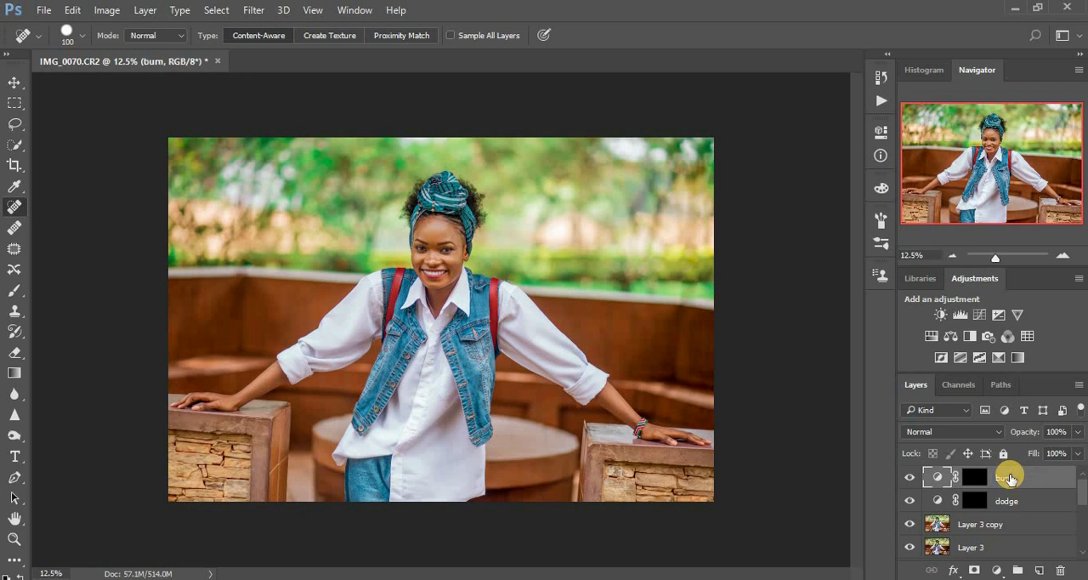
# Group the burn and dodge layers together and expand the new group
pyautogui.keyDown('shift'); pyautogui.click(1019, 501); pyautogui.keyUp('shift')
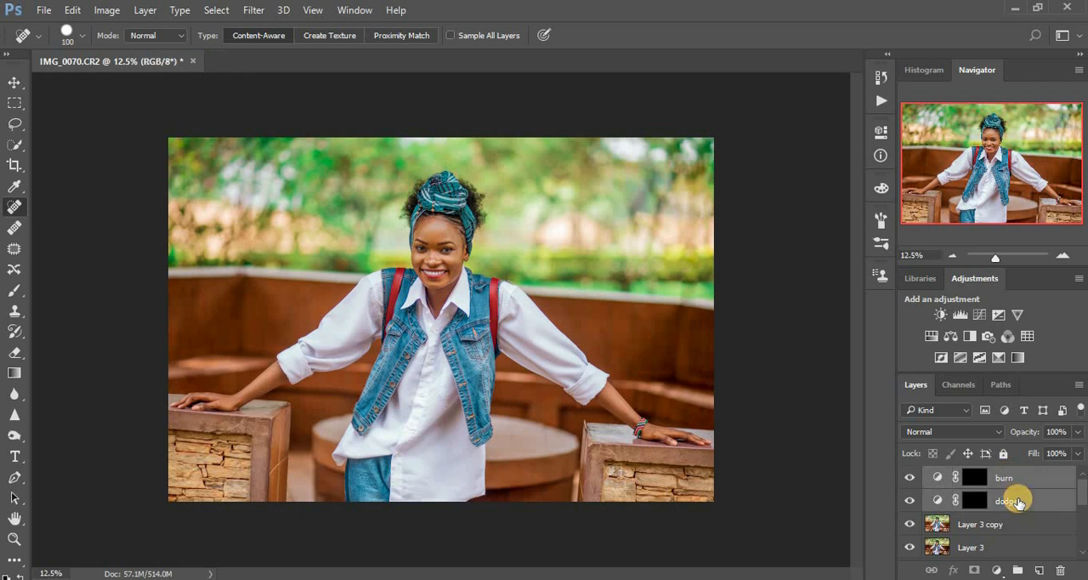
pyautogui.hotkey('ctrl', 'g')
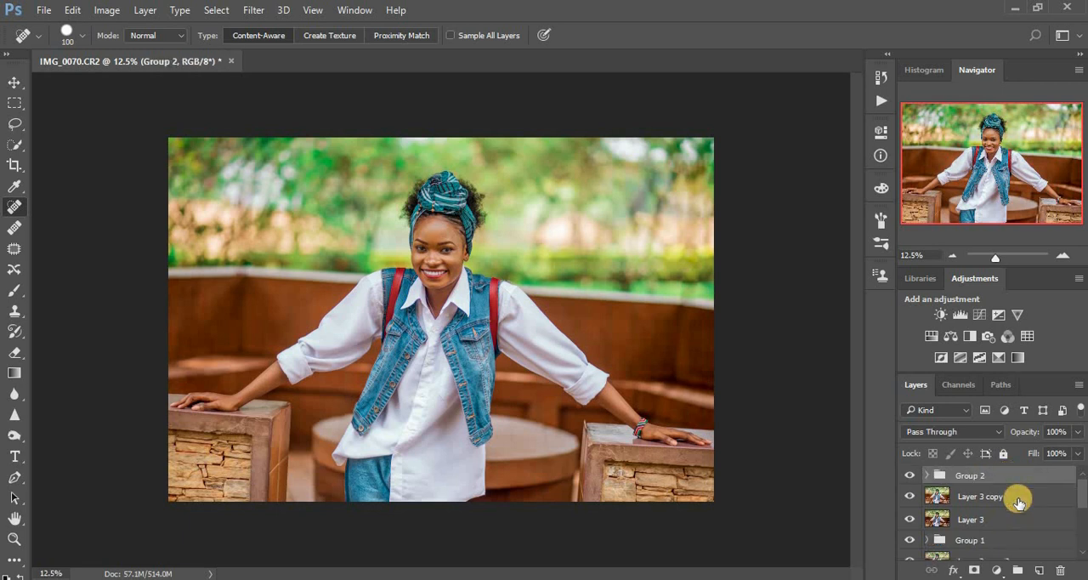
pyautogui.click(927, 476)
# Add a Black & White adjustment layer above the burn layer with Reds at -49 and Yellows at 118
pyautogui.click(1019, 497)
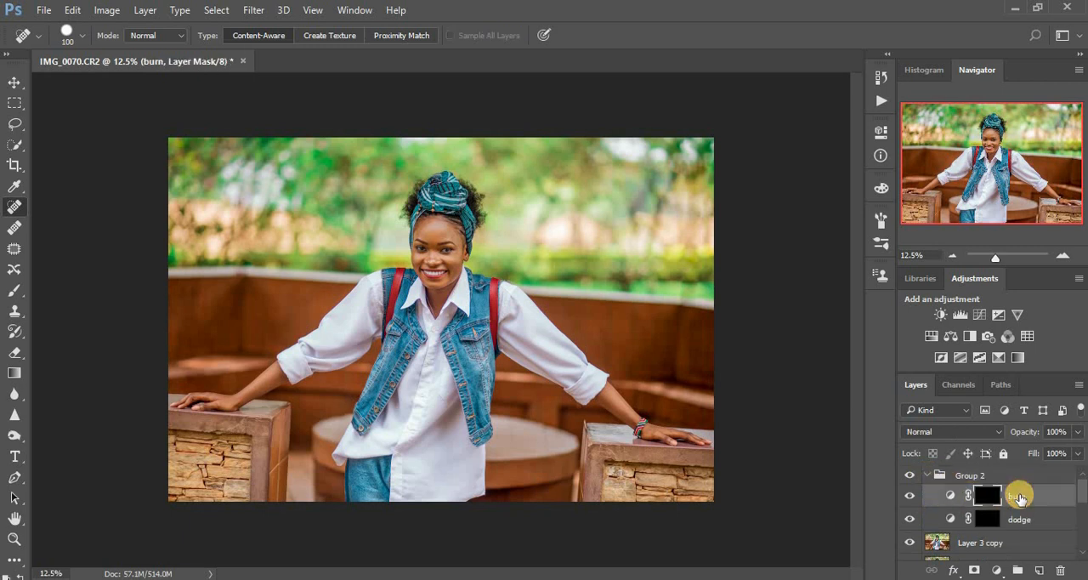
pyautogui.click(997, 570)
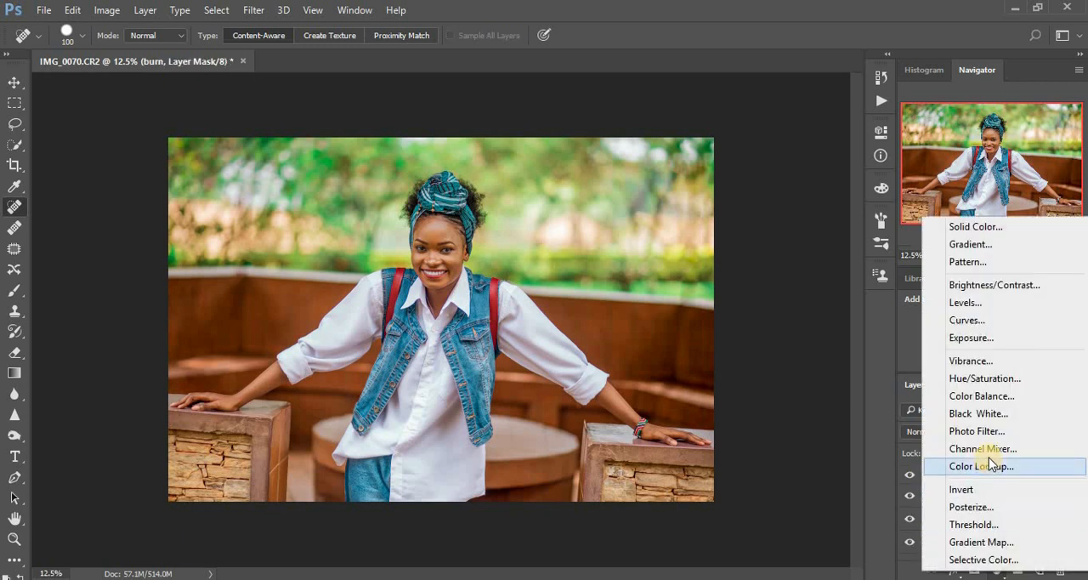
pyautogui.click(983, 414)
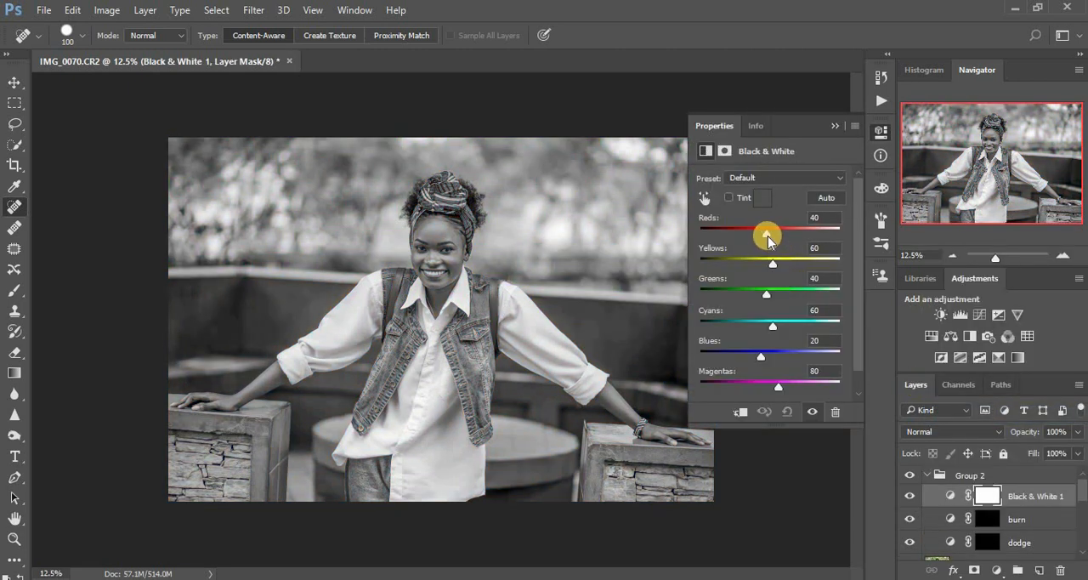
pyautogui.moveTo(766, 234); pyautogui.dragTo(741, 231)
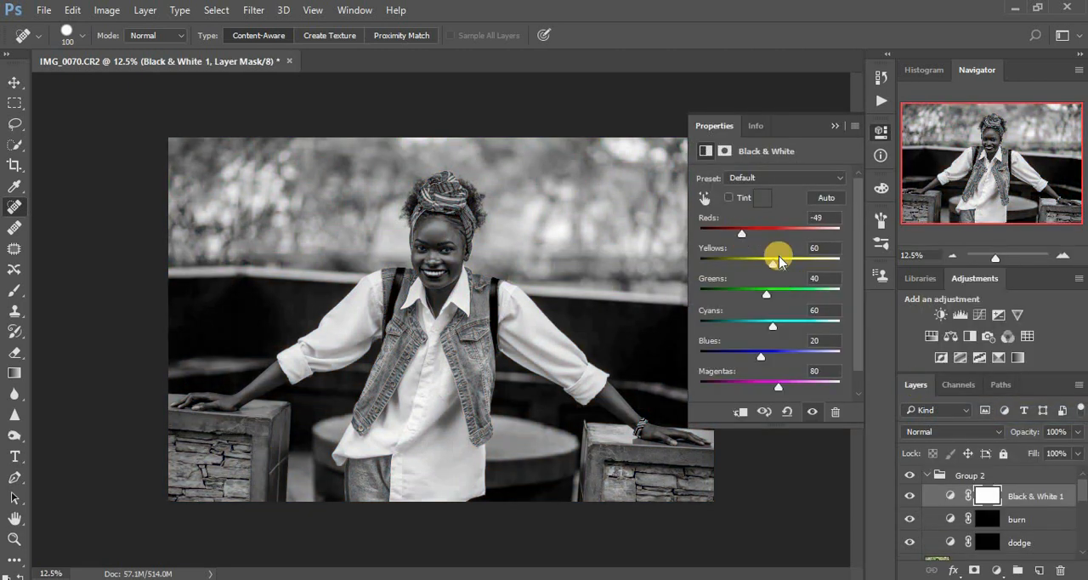
pyautogui.moveTo(783, 269); pyautogui.dragTo(787, 261)
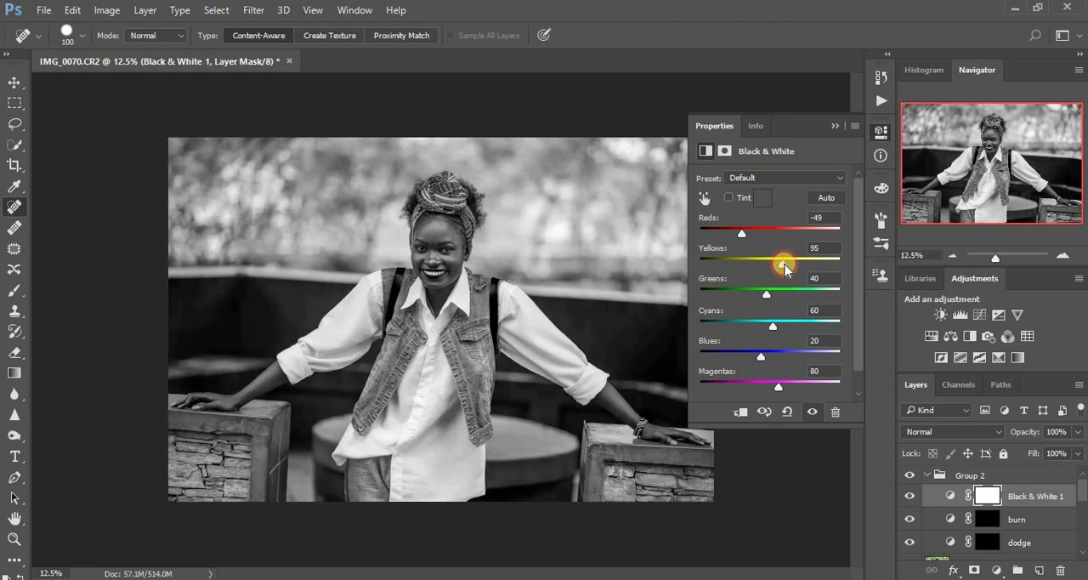
pyautogui.click(833, 126)
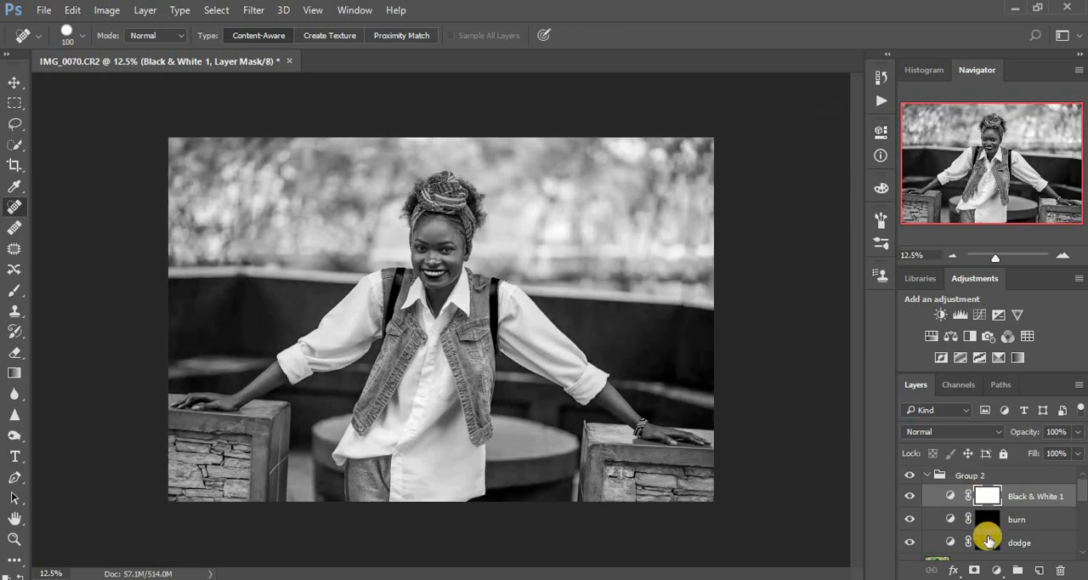
# Brighten both forearms by painting on the dodge layer's mask with the Brush at size 150 and 14% flow
pyautogui.click(987, 542)
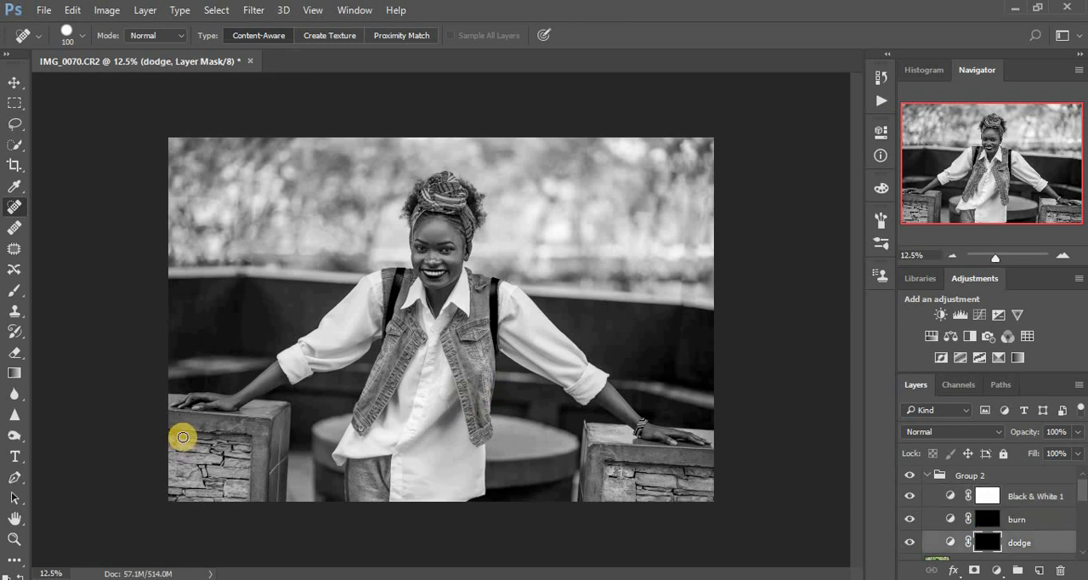
pyautogui.click(10, 293)
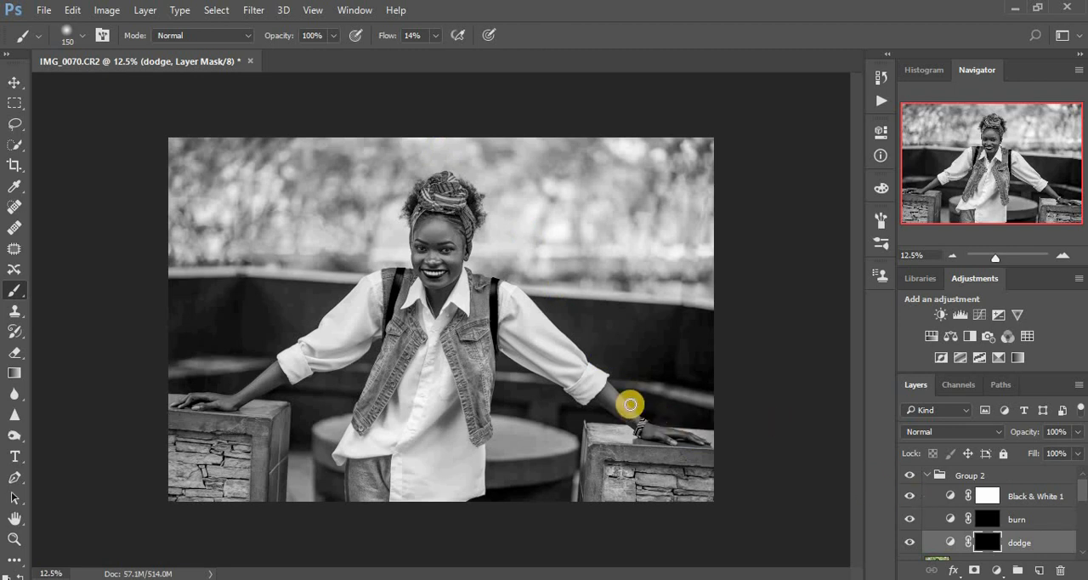
pyautogui.moveTo(610, 393); pyautogui.dragTo(651, 431)
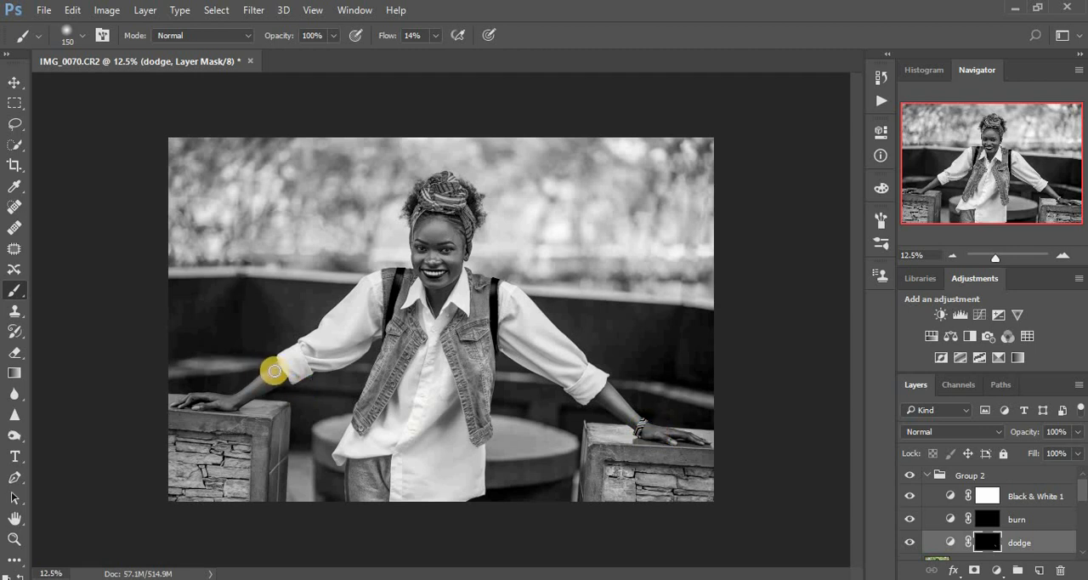
pyautogui.moveTo(272, 369); pyautogui.dragTo(222, 400)
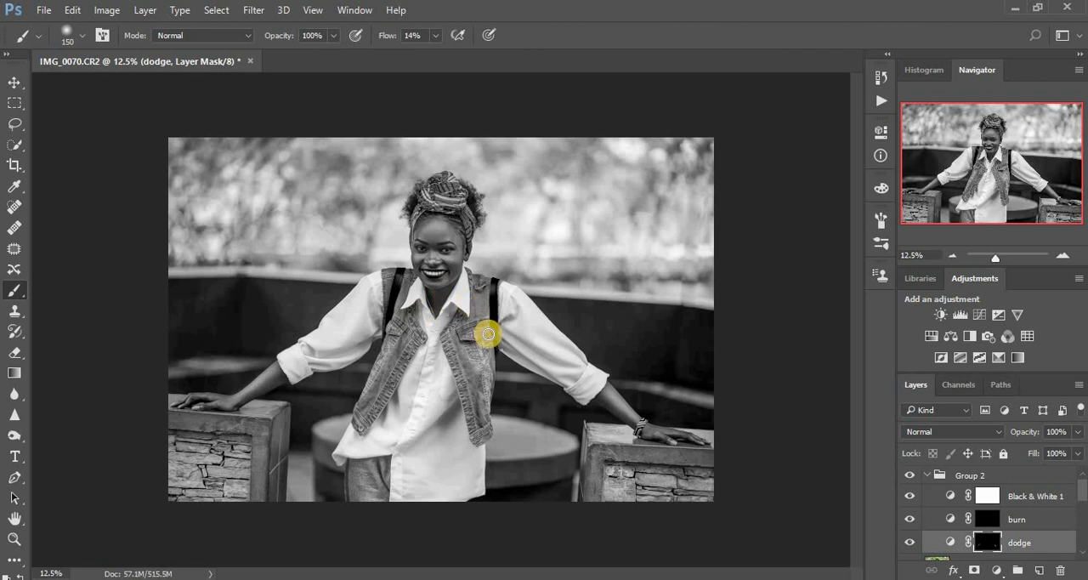
# Brighten the chin and nose by painting on the dodge layer's mask with the Brush at sizes 70 and 45
pyautogui.hotkey('ctrl', '+')
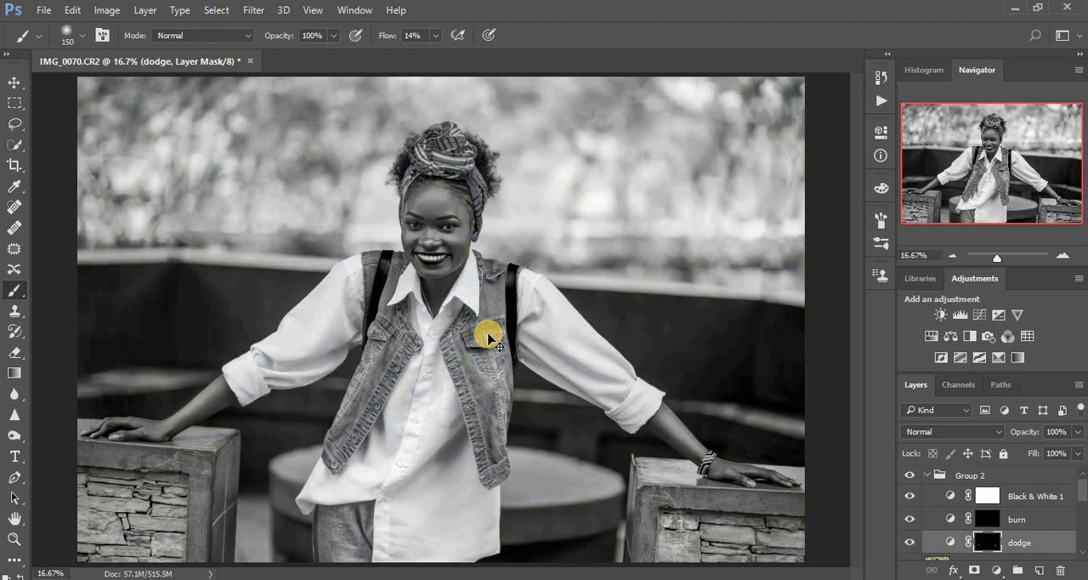
pyautogui.hotkey('ctrl', '+')
pyautogui.hotkey('ctrl', '+')
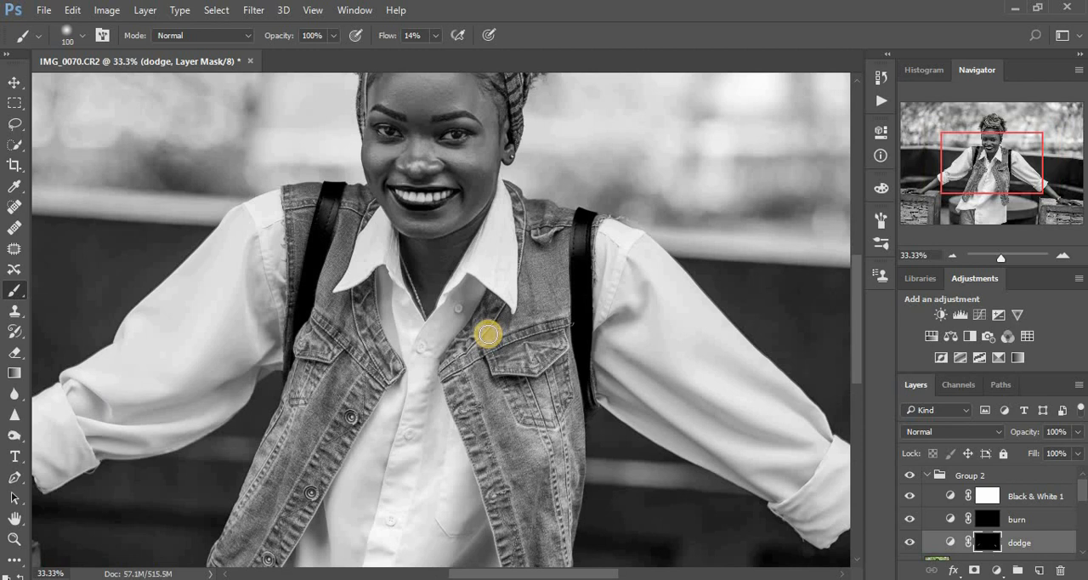
pyautogui.press('[')
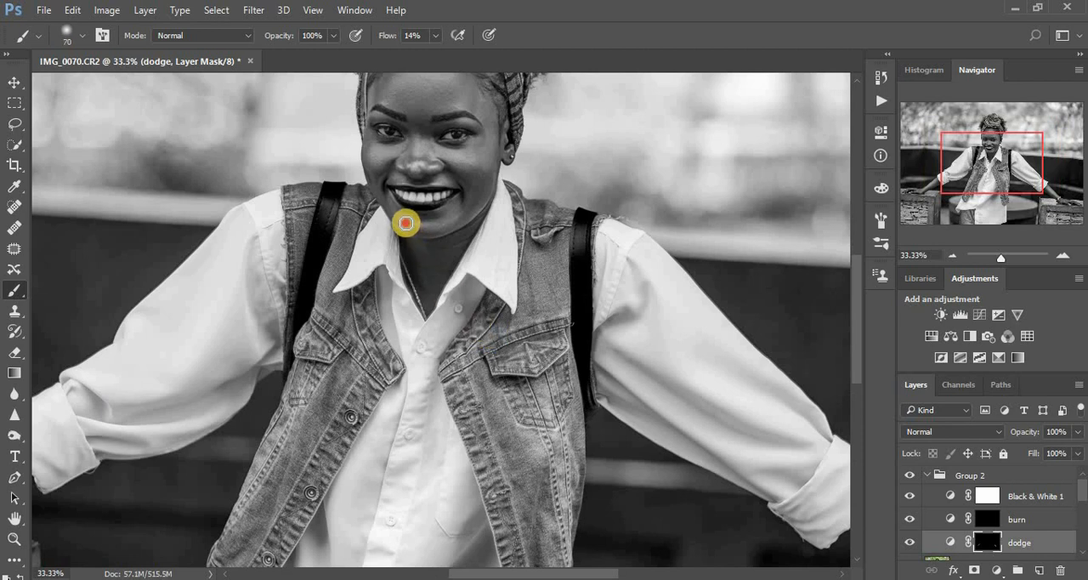
pyautogui.moveTo(405, 223); pyautogui.dragTo(455, 220)
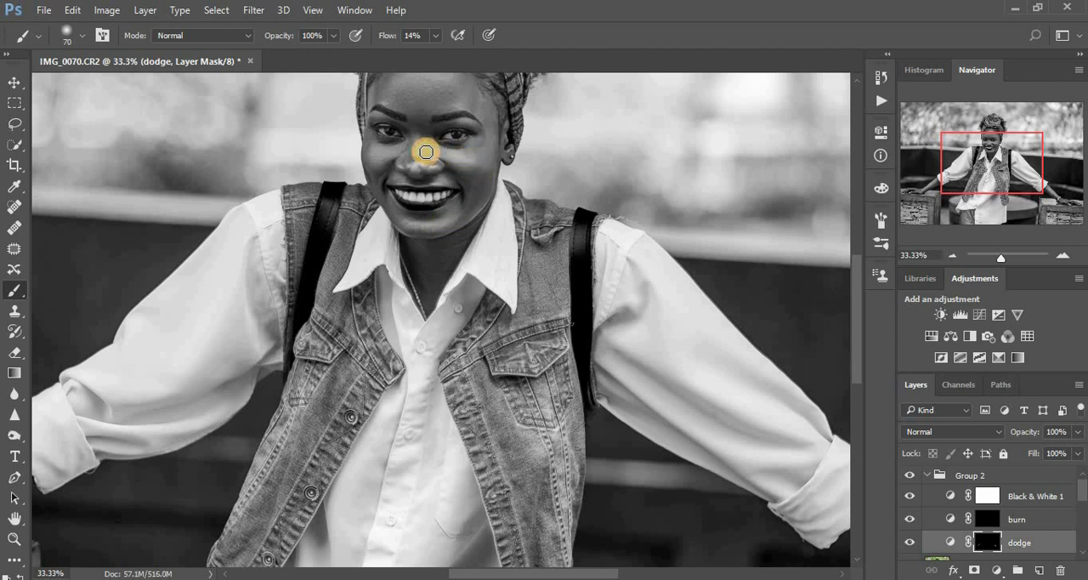
pyautogui.moveTo(406, 150)
pyautogui.mouseDown()
pyautogui.moveTo(383, 150)
pyautogui.moveTo(444, 151)
pyautogui.moveTo(419, 137)
pyautogui.moveTo(413, 170)
pyautogui.moveTo(417, 140)
pyautogui.moveTo(417, 161)
pyautogui.mouseUp()
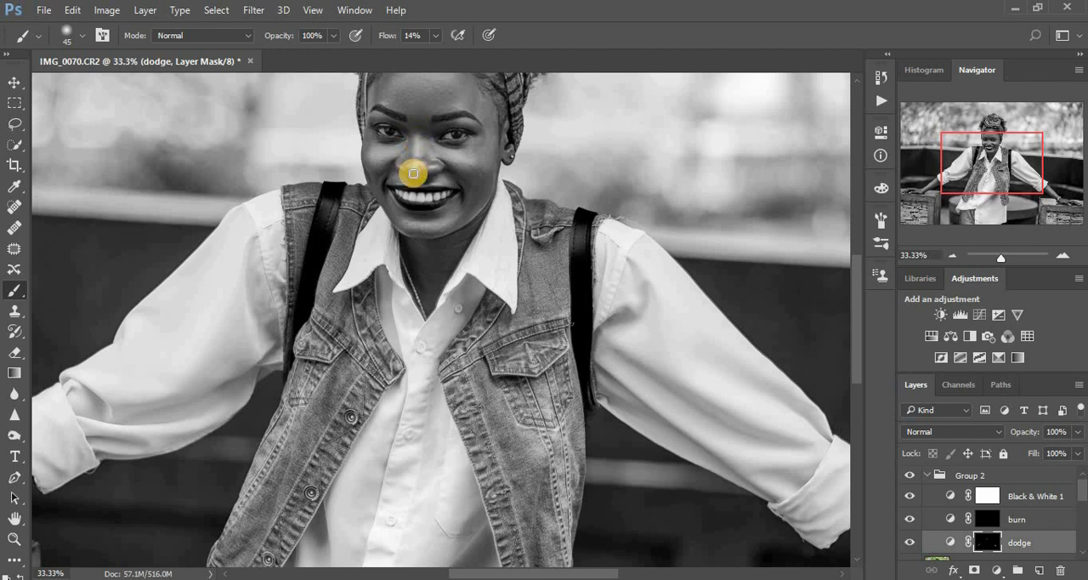
pyautogui.moveTo(456, 114)
pyautogui.mouseDown()
pyautogui.moveTo(474, 125)
pyautogui.moveTo(376, 111)
pyautogui.moveTo(442, 108)
pyautogui.moveTo(446, 45)
pyautogui.moveTo(468, 177)
pyautogui.mouseUp()
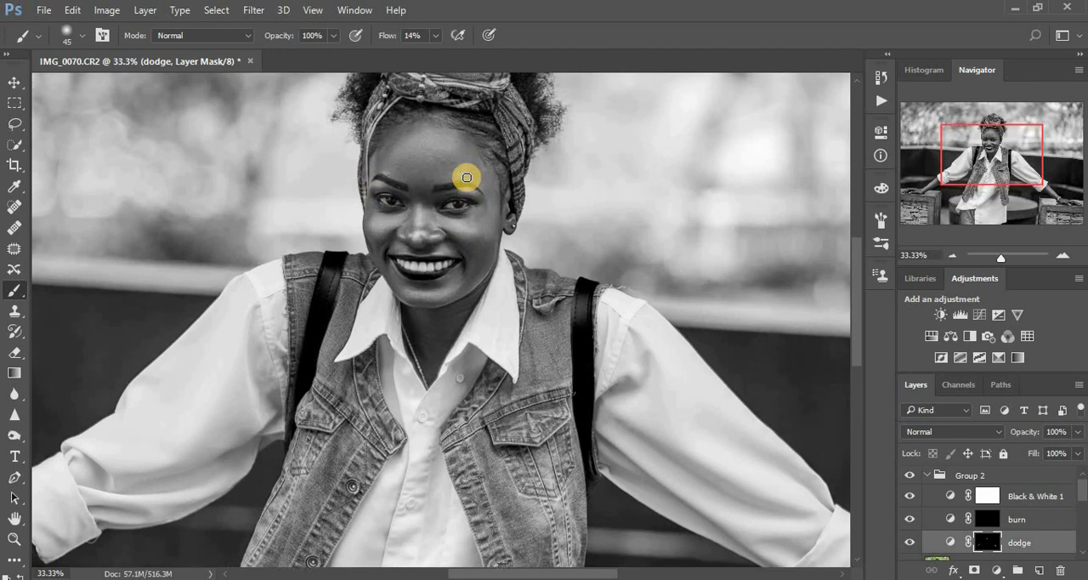
# Brighten the forehead by painting across it on the dodge layer's mask with the Brush at size 250
pyautogui.hotkey('ctrl', '-')
pyautogui.hotkey('ctrl', '-')
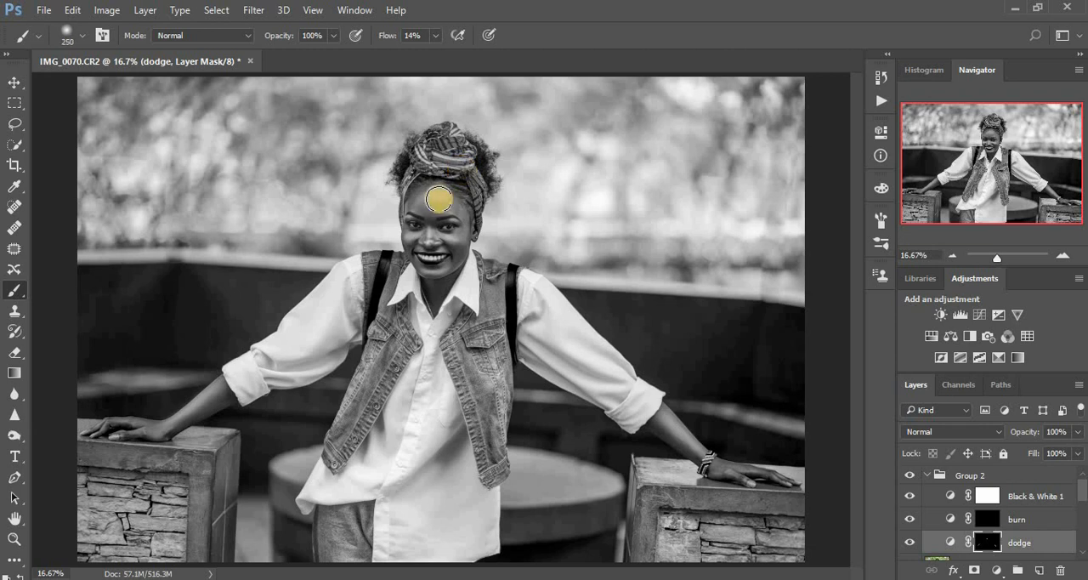
pyautogui.moveTo(419, 195); pyautogui.dragTo(454, 199)
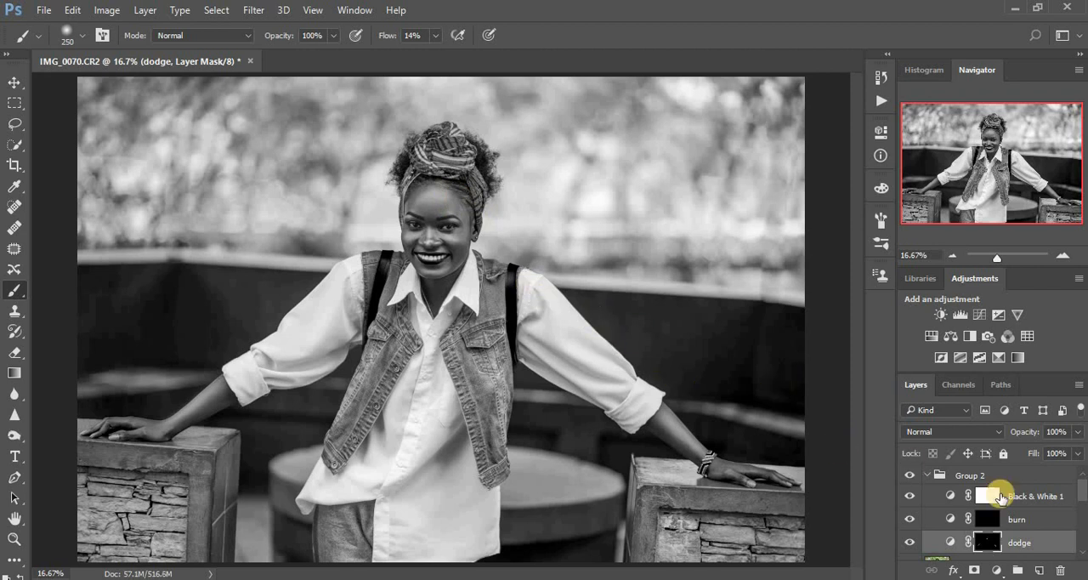
# Hide the Black & White 1 layer and compare the color portrait with and without Group 2
pyautogui.click(910, 496)
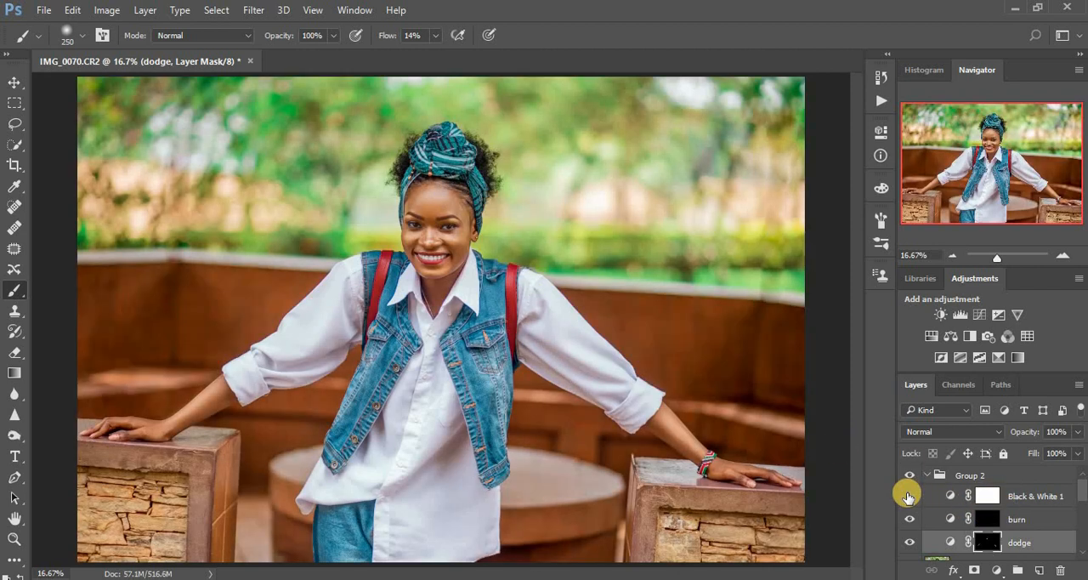
pyautogui.click(909, 475)
pyautogui.click(909, 475)
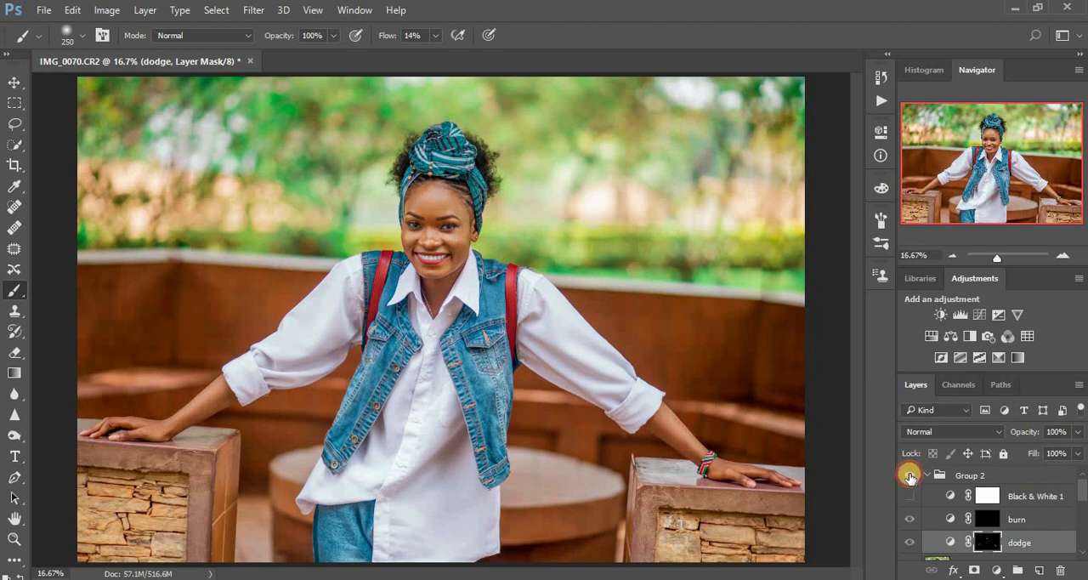
pyautogui.click(910, 476)
pyautogui.click(909, 476)
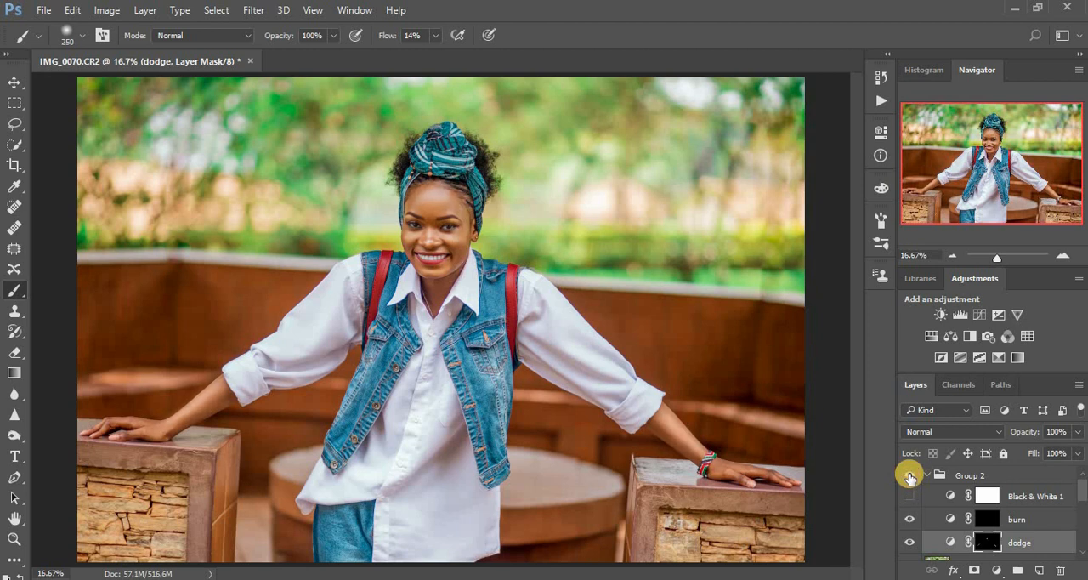
# Show Black & White 1 again and darken the forearms' undersides and the neck on the burn mask with a size 125 Brush at 8% flow
pyautogui.click(987, 519)
pyautogui.click(910, 495)
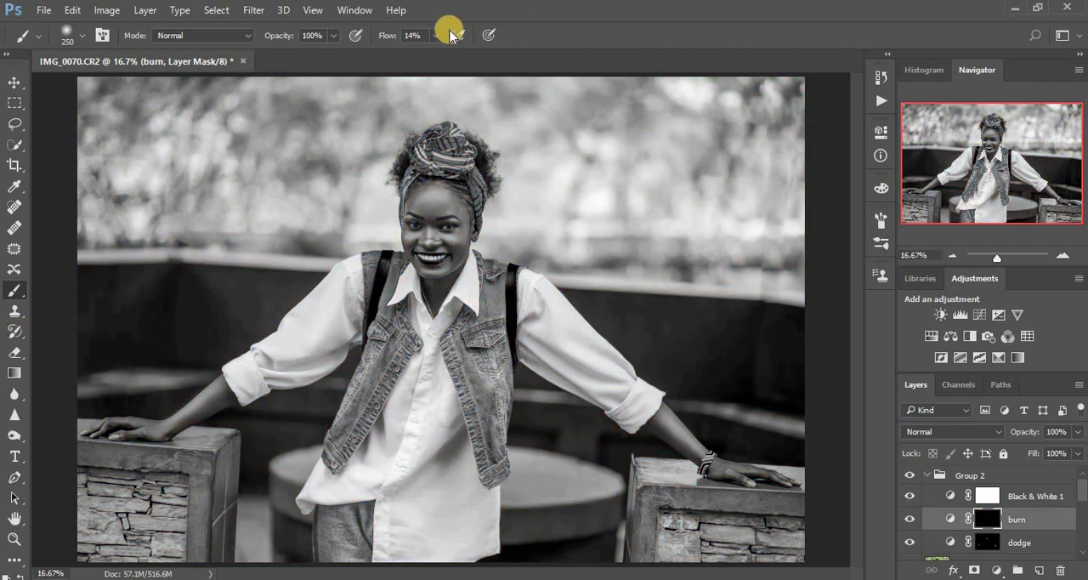
pyautogui.click(436, 36)
pyautogui.moveTo(435, 35); pyautogui.dragTo(431, 57)
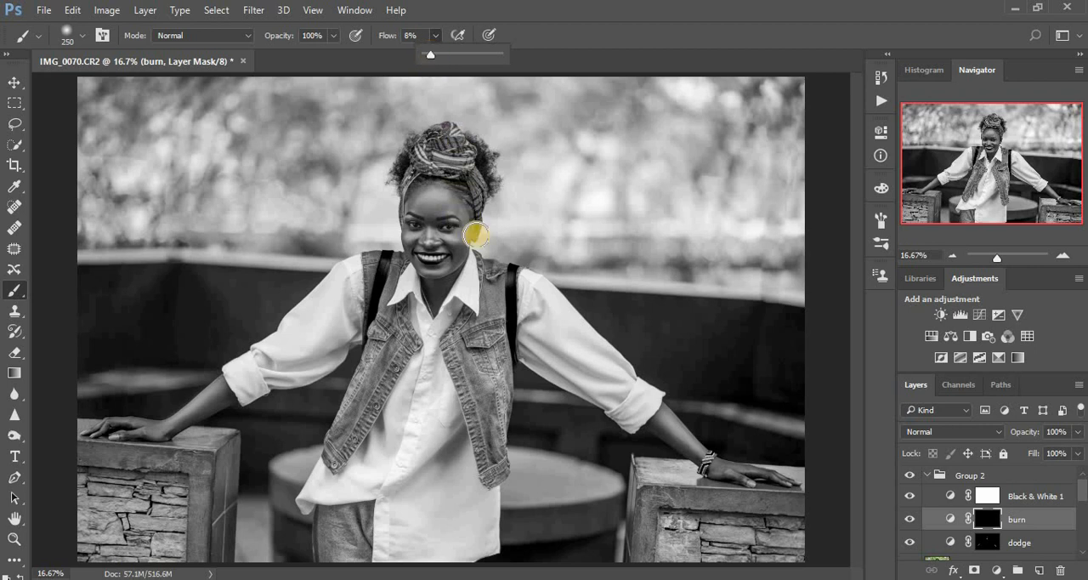
pyautogui.press('[')
pyautogui.press('[')
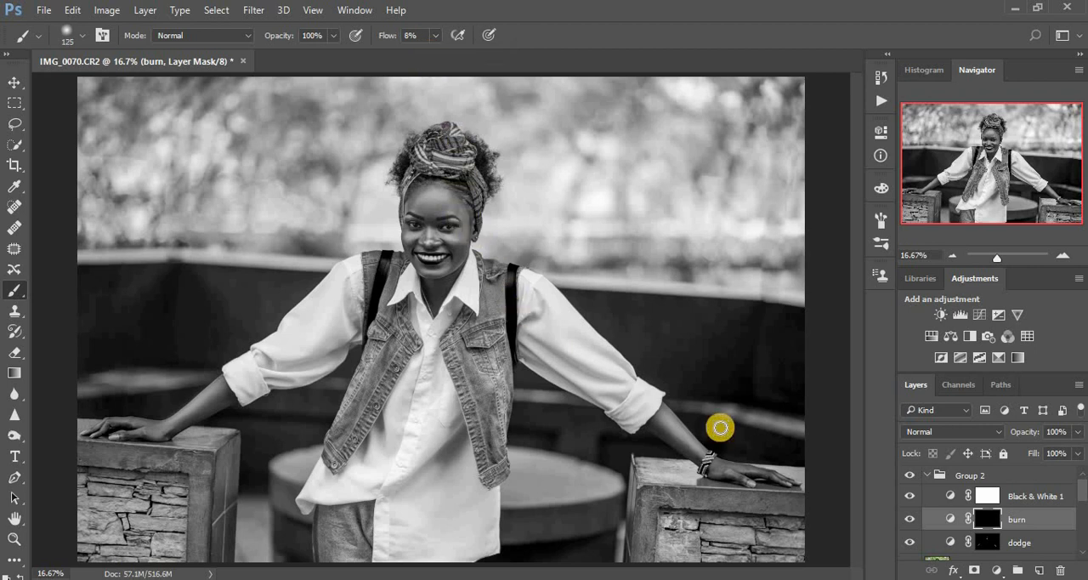
pyautogui.moveTo(655, 427); pyautogui.dragTo(721, 478)
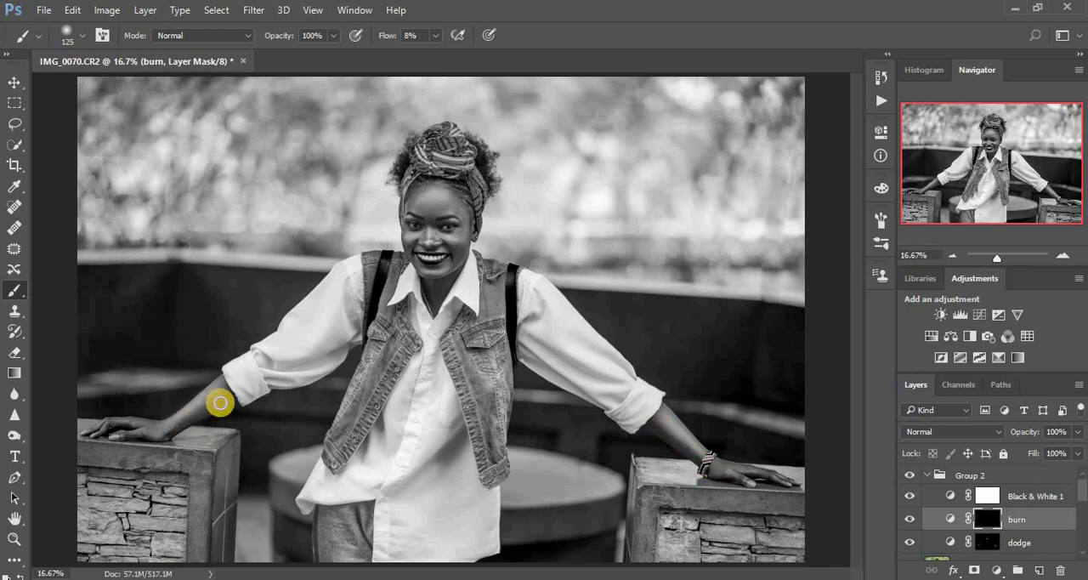
pyautogui.moveTo(219, 402)
pyautogui.mouseDown()
pyautogui.moveTo(224, 389)
pyautogui.moveTo(166, 435)
pyautogui.mouseUp()
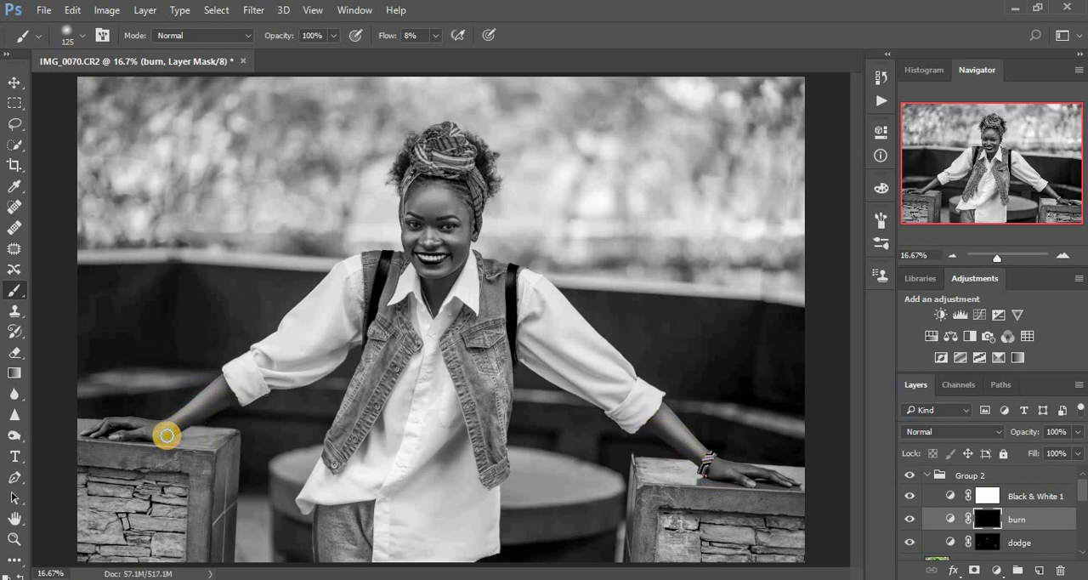
pyautogui.moveTo(434, 293)
pyautogui.mouseDown()
pyautogui.moveTo(467, 268)
pyautogui.moveTo(469, 230)
pyautogui.moveTo(467, 249)
pyautogui.moveTo(454, 243)
pyautogui.moveTo(466, 252)
pyautogui.moveTo(408, 238)
pyautogui.moveTo(447, 225)
pyautogui.moveTo(438, 199)
pyautogui.moveTo(460, 185)
pyautogui.moveTo(482, 220)
pyautogui.moveTo(493, 295)
pyautogui.moveTo(483, 323)
pyautogui.mouseUp()
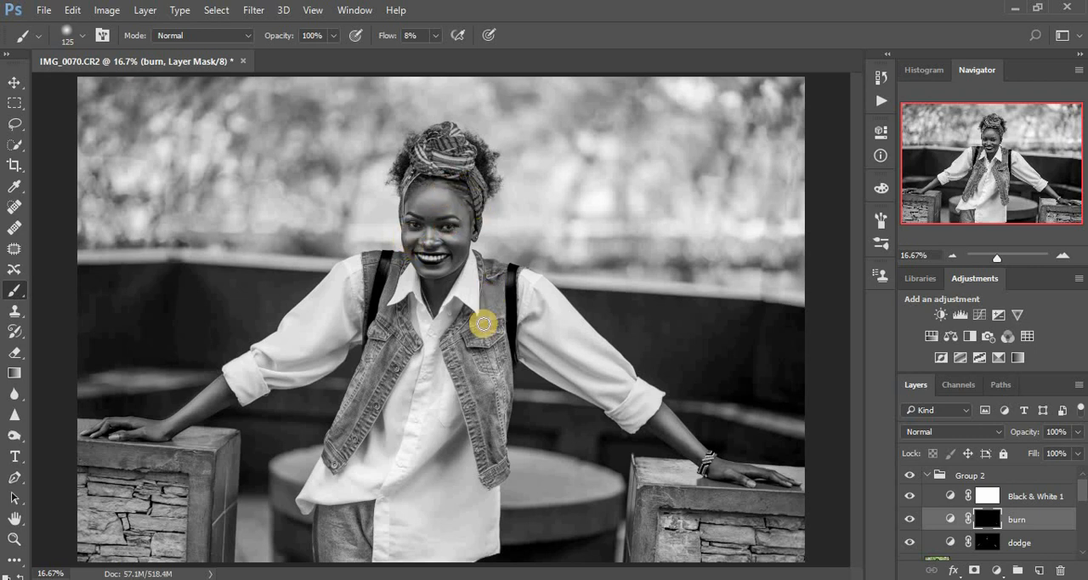
# Hide Black & White 1 and toggle Group 2's visibility to compare the portrait before and after dodging and burning
pyautogui.click(910, 495)
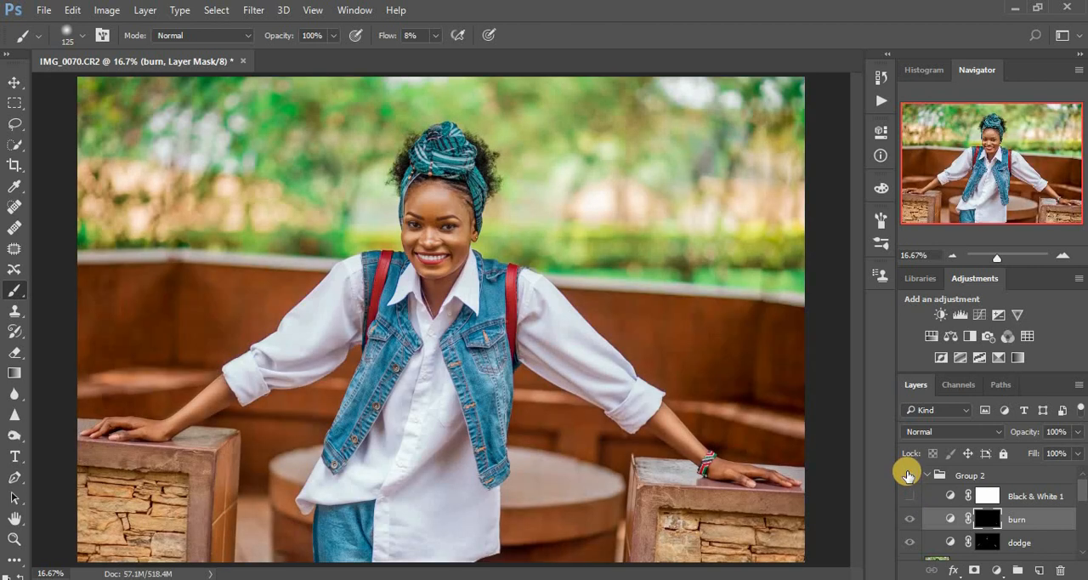
pyautogui.click(908, 474)
pyautogui.click(908, 474)
pyautogui.click(908, 474)
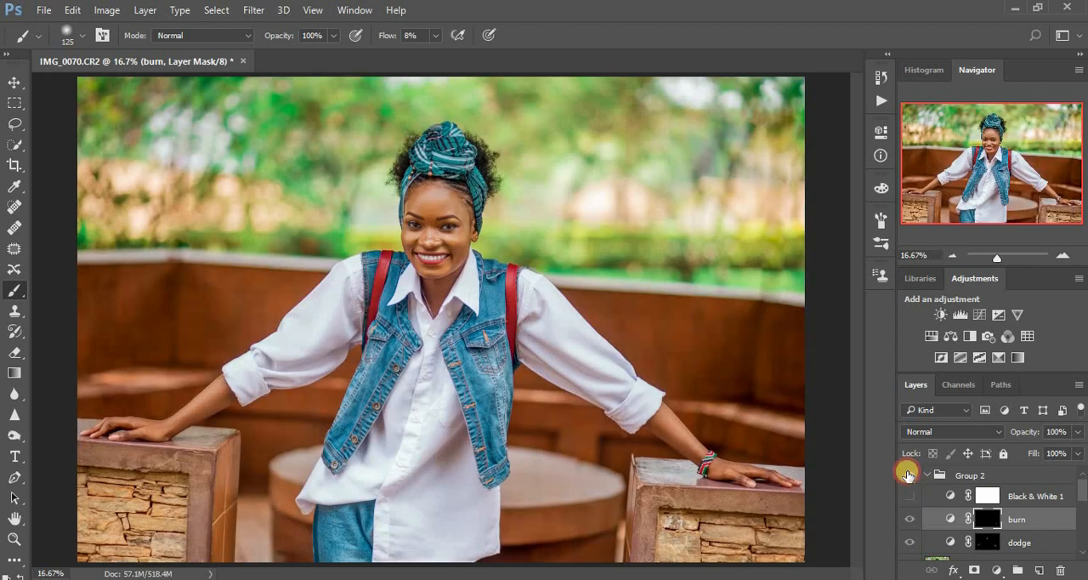
pyautogui.click(907, 475)
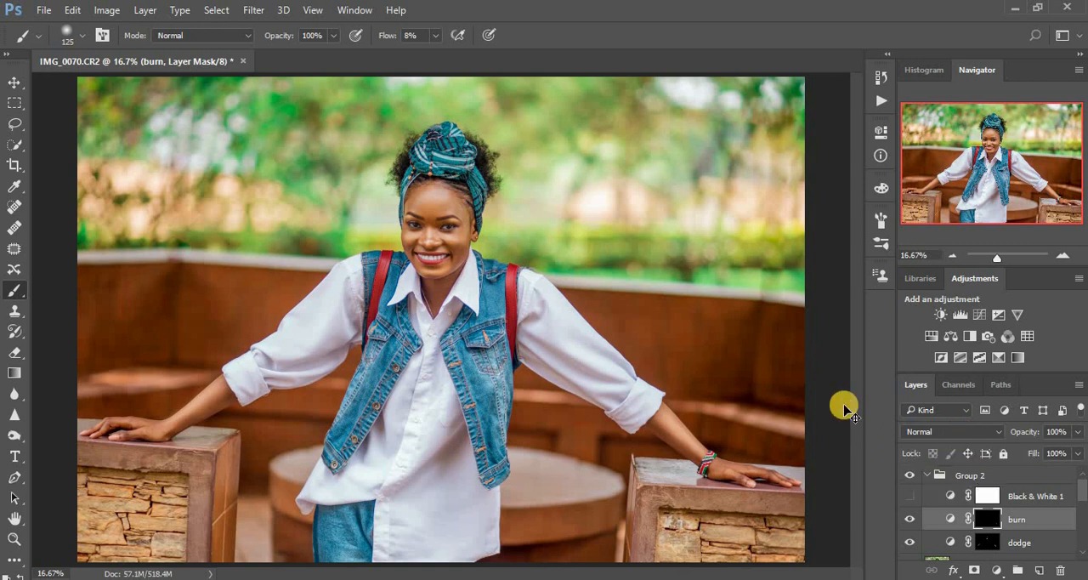
# Delete the Black & White 1 adjustment layer and collapse Group 2
pyautogui.hotkey('ctrl', '-')
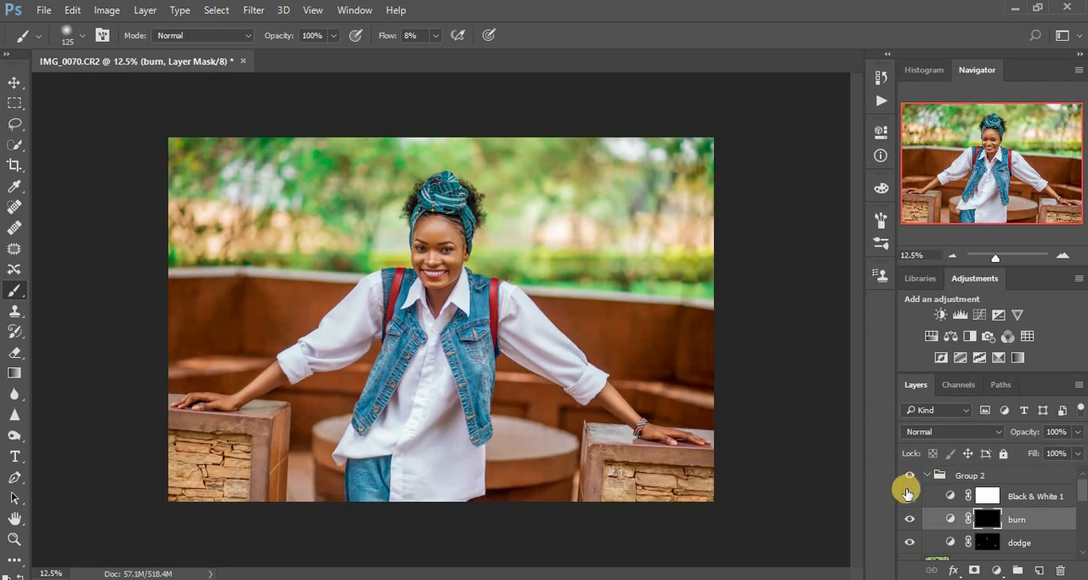
pyautogui.click(910, 497)
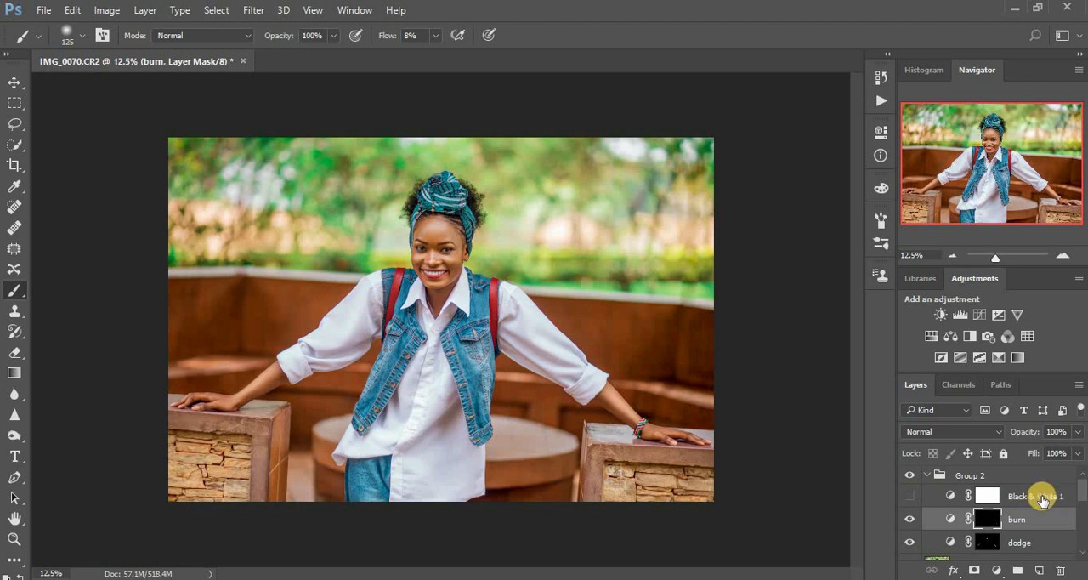
pyautogui.moveTo(1051, 496); pyautogui.dragTo(1059, 571)
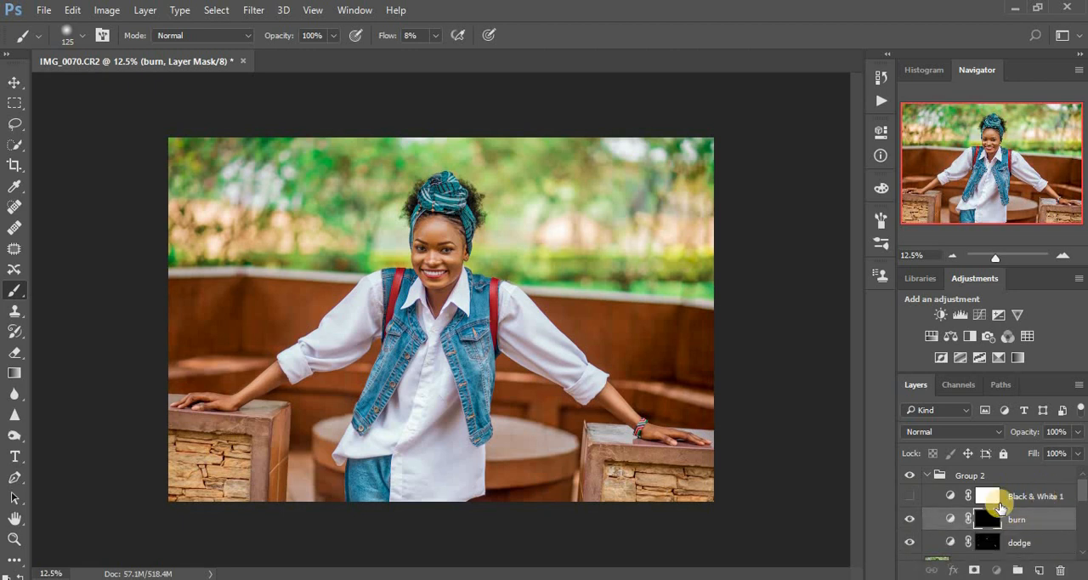
pyautogui.click(928, 478)
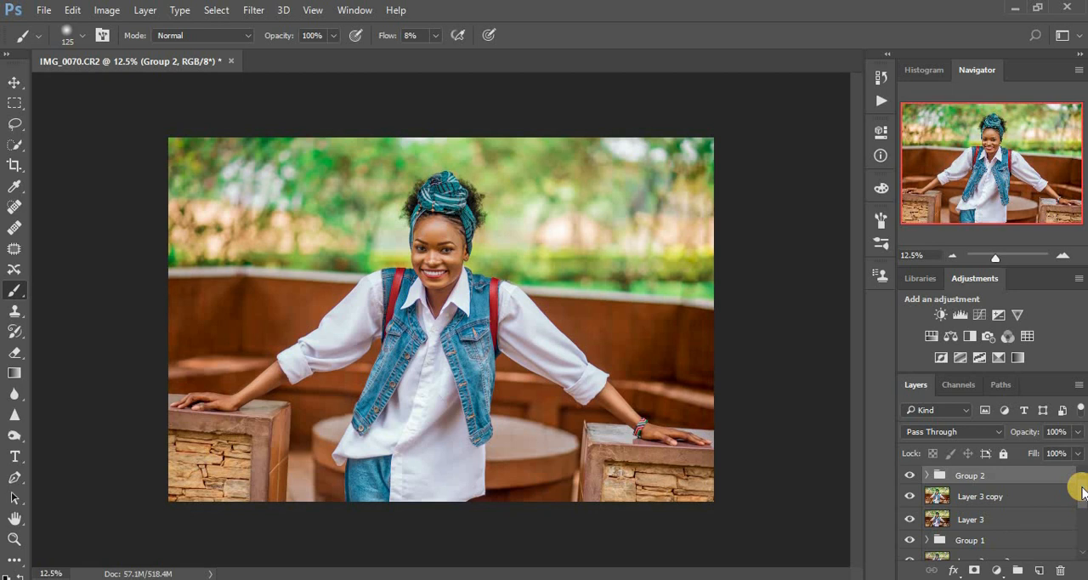
# Group all layers from Group 2 down to Layer 1, and toggle the new group's visibility to compare the edit with the original
pyautogui.keyDown('shift'); pyautogui.click(1013, 495); pyautogui.keyUp('shift')
pyautogui.keyDown('shift'); pyautogui.click(1008, 521); pyautogui.keyUp('shift')
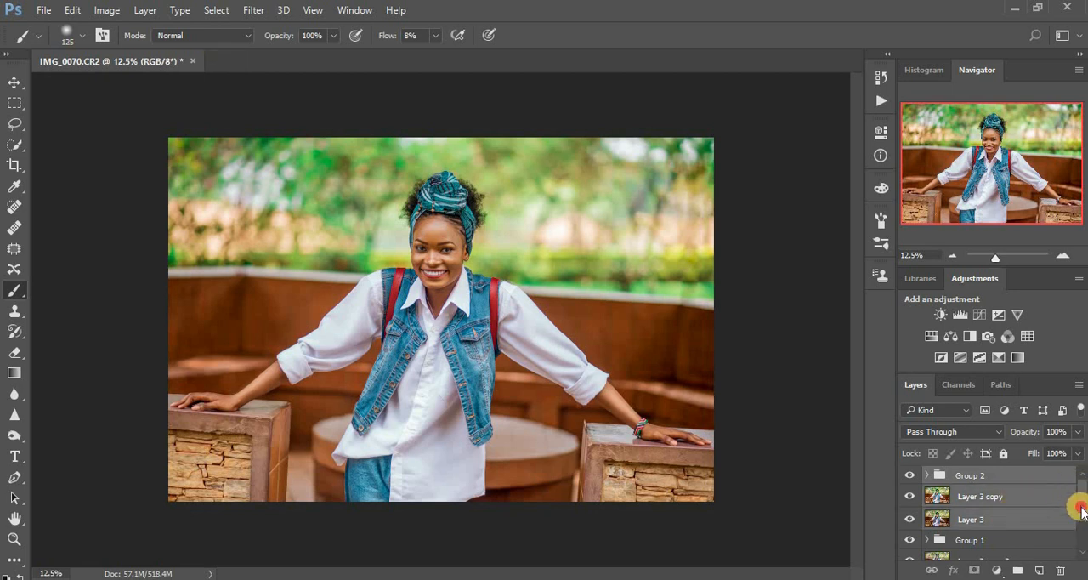
pyautogui.scroll(-3, 1071, 498)
pyautogui.keyDown('shift'); pyautogui.click(981, 495); pyautogui.keyUp('shift')
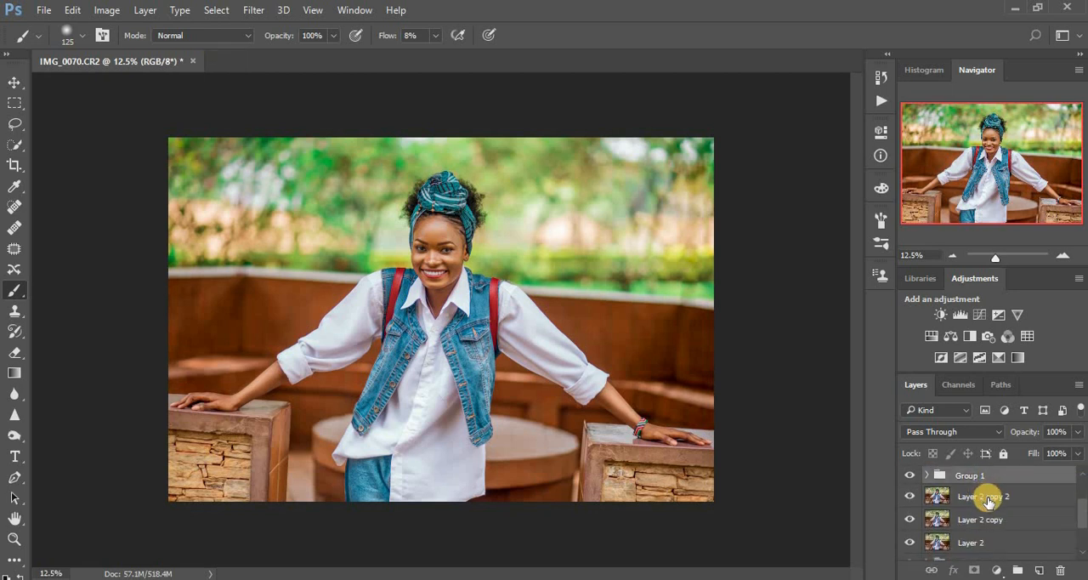
pyautogui.keyDown('shift'); pyautogui.click(993, 514); pyautogui.keyUp('shift')
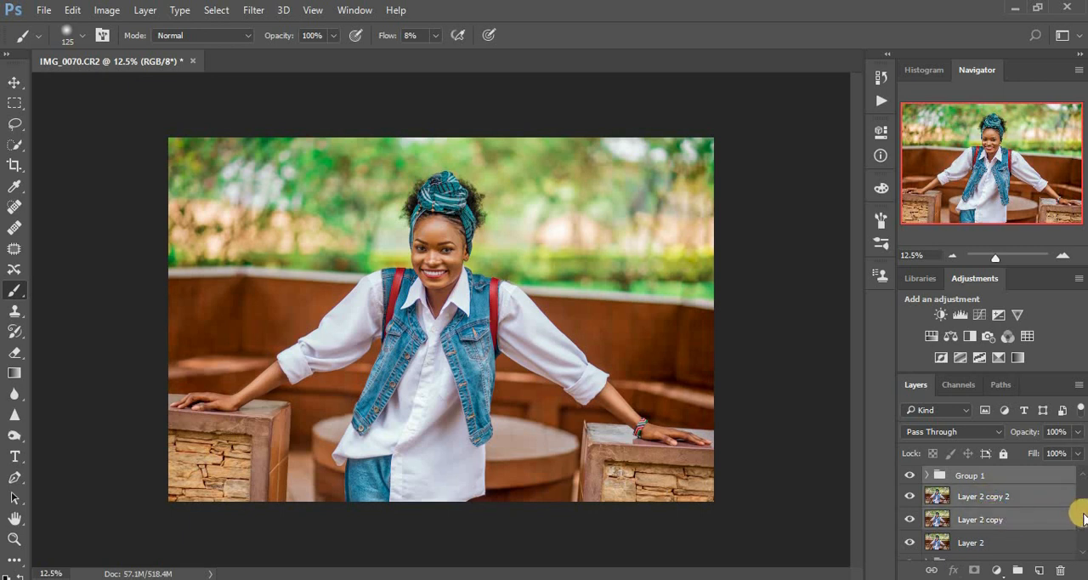
pyautogui.scroll(-2, 1039, 515)
pyautogui.keyDown('shift'); pyautogui.click(995, 499); pyautogui.keyUp('shift')
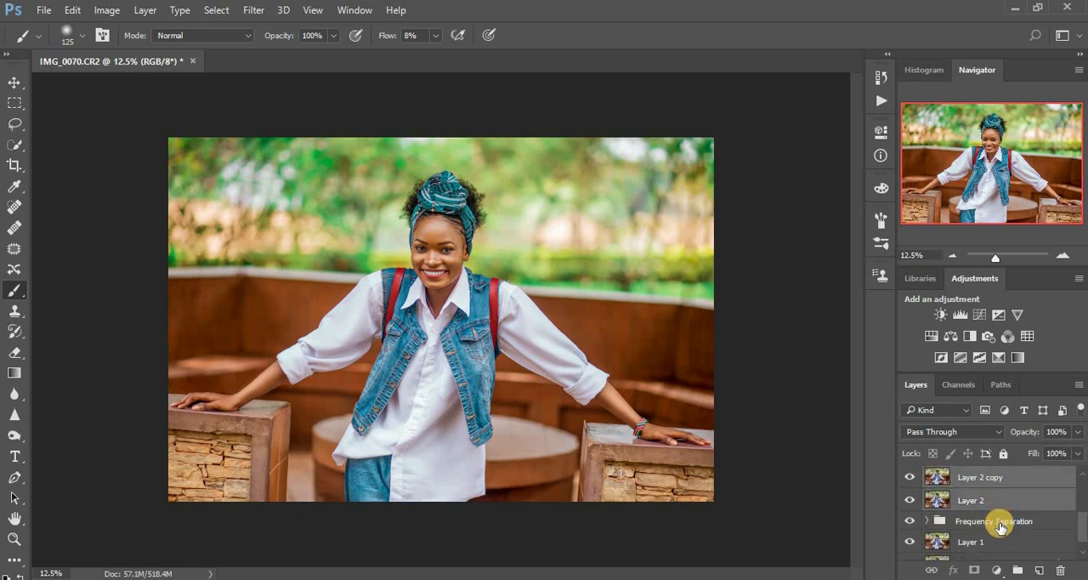
pyautogui.keyDown('shift'); pyautogui.click(1003, 520); pyautogui.keyUp('shift')
pyautogui.scroll(-1, 1081, 527)
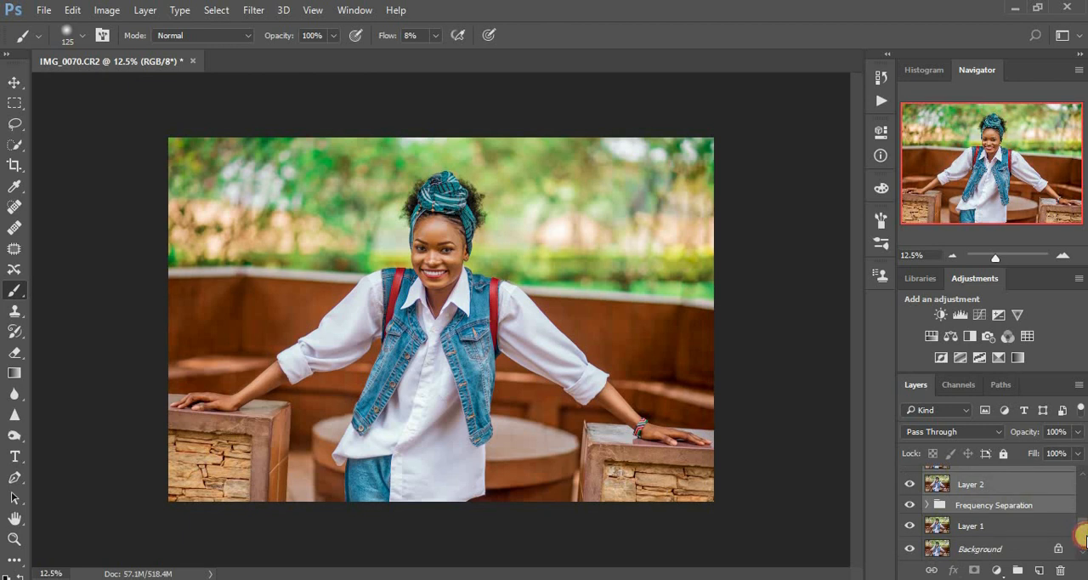
pyautogui.keyDown('shift'); pyautogui.click(998, 528); pyautogui.keyUp('shift')
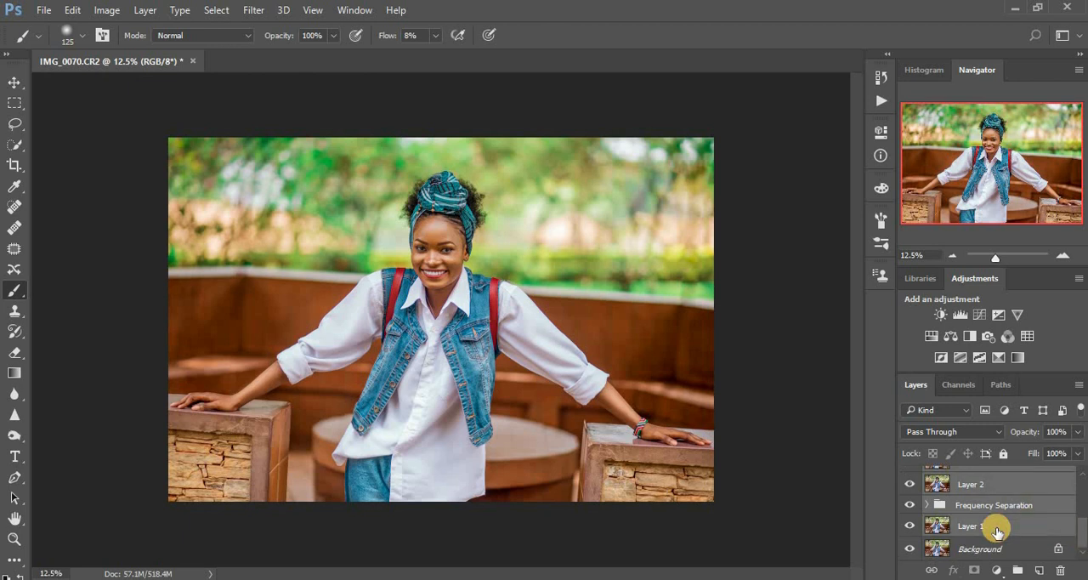
pyautogui.hotkey('ctrl', 'g')
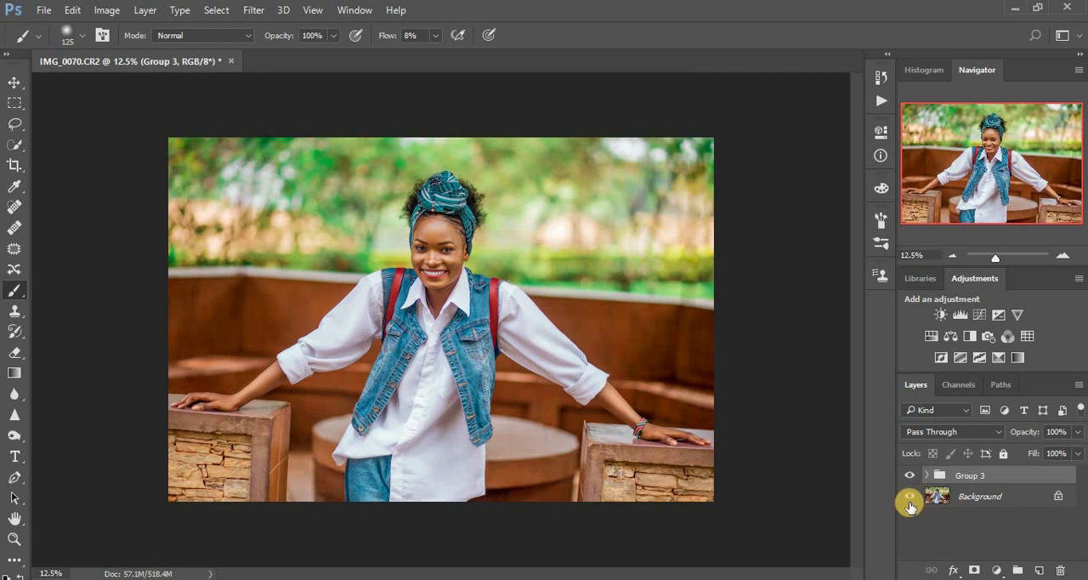
pyautogui.click(908, 475)
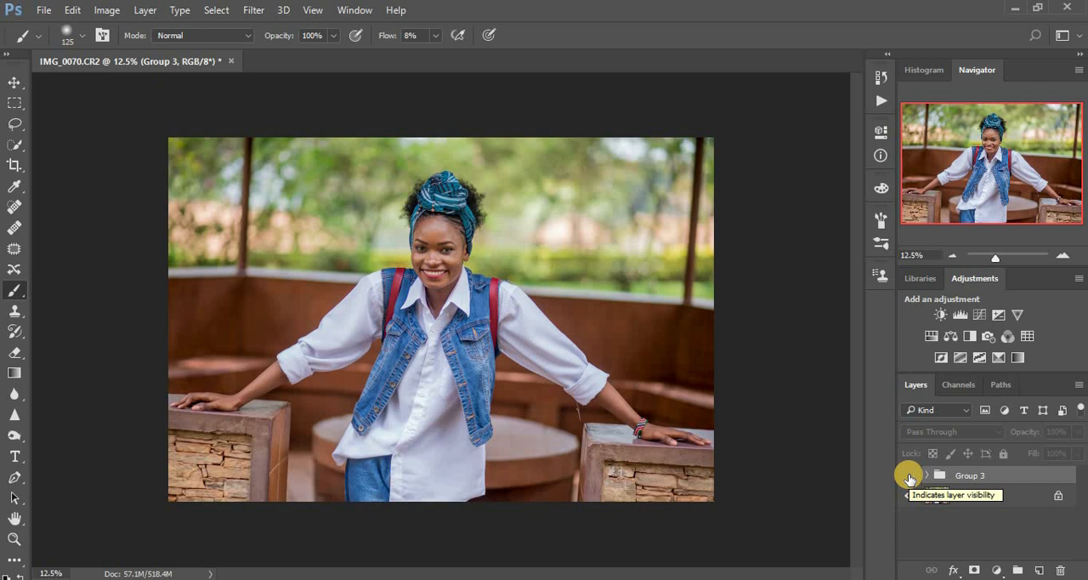
pyautogui.click(909, 477)
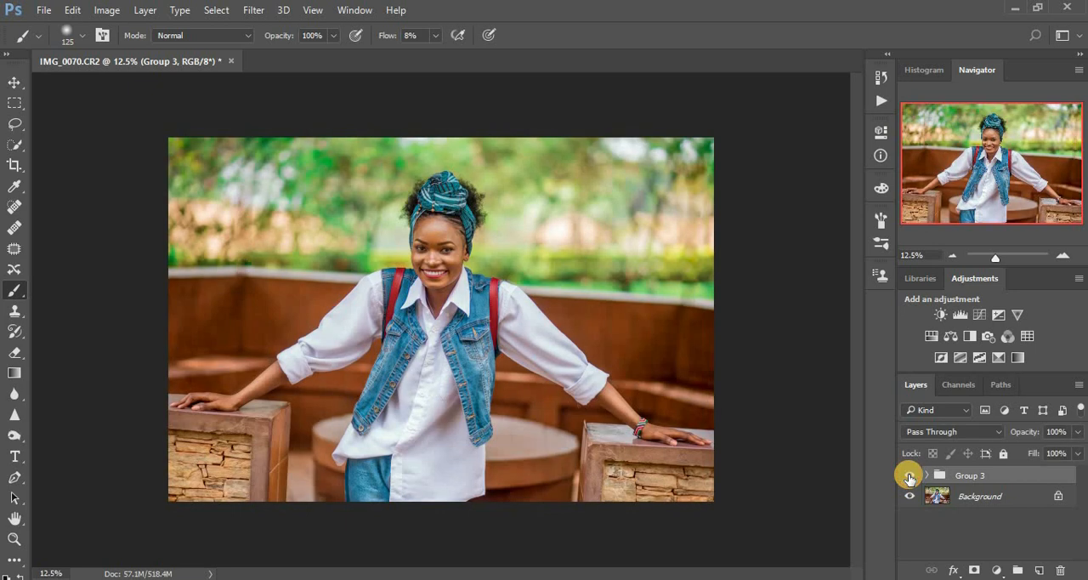